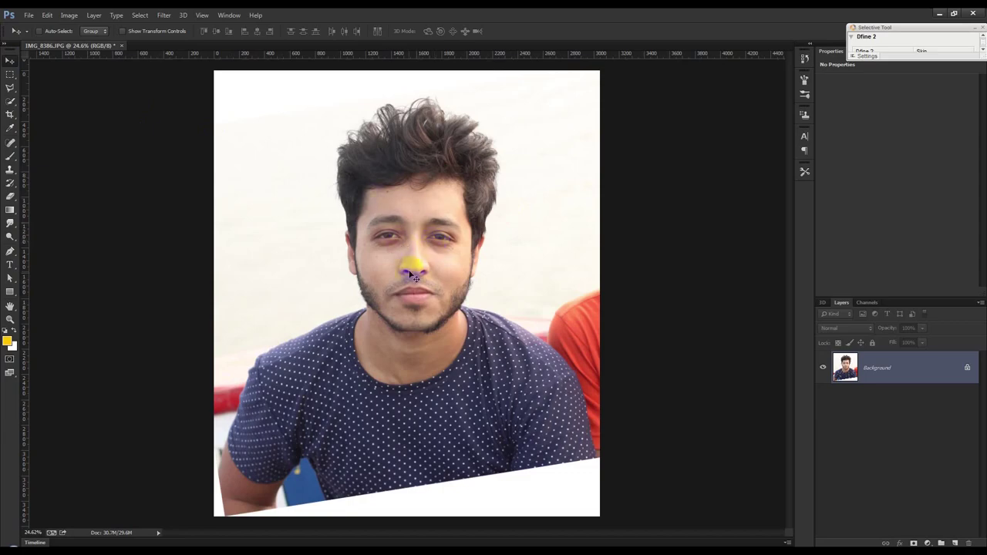
Step: Frame the face in view, briefly trying the path tool before returning to Move
scroll(394, 213, "up", 5)
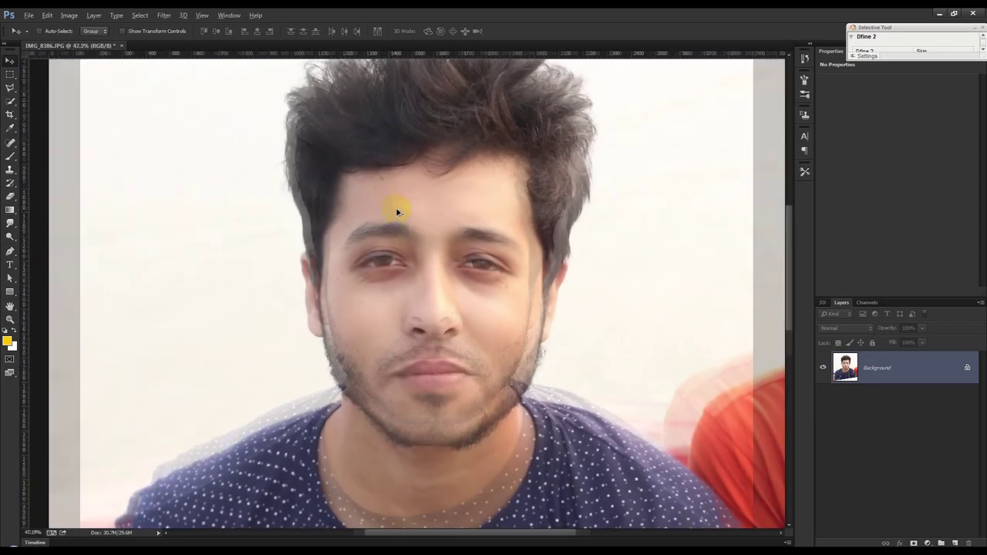
scroll(386, 275, "up", 3)
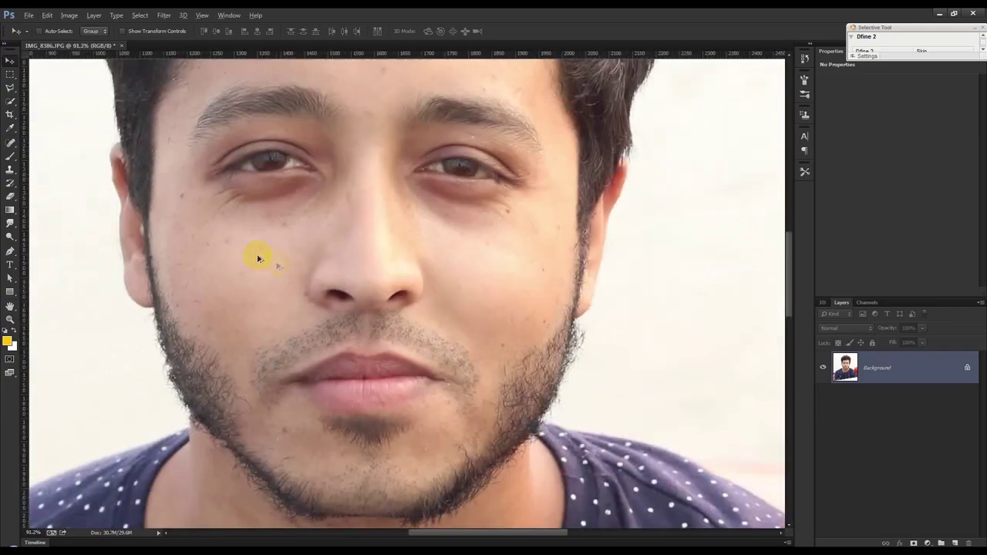
scroll(299, 258, "down", 5)
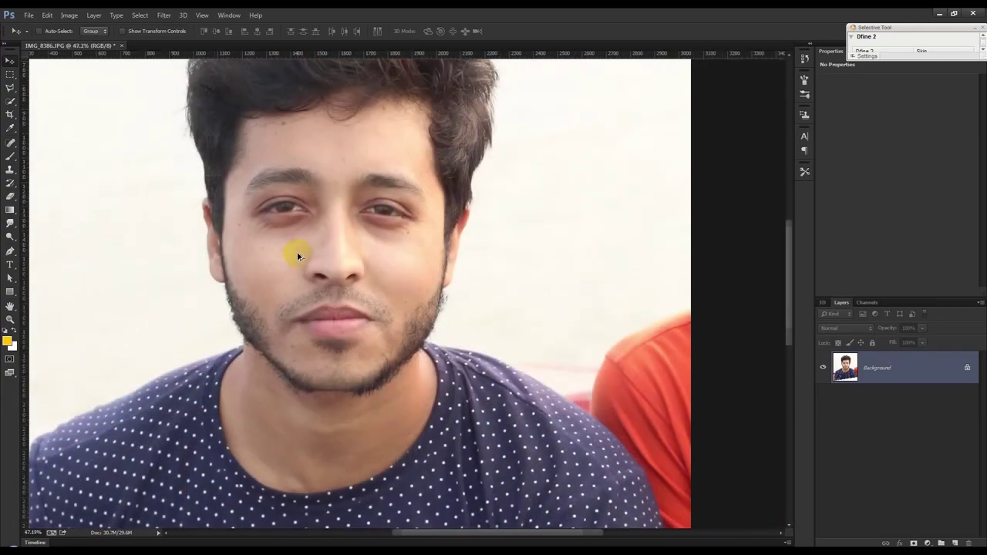
scroll(352, 265, "up", 2)
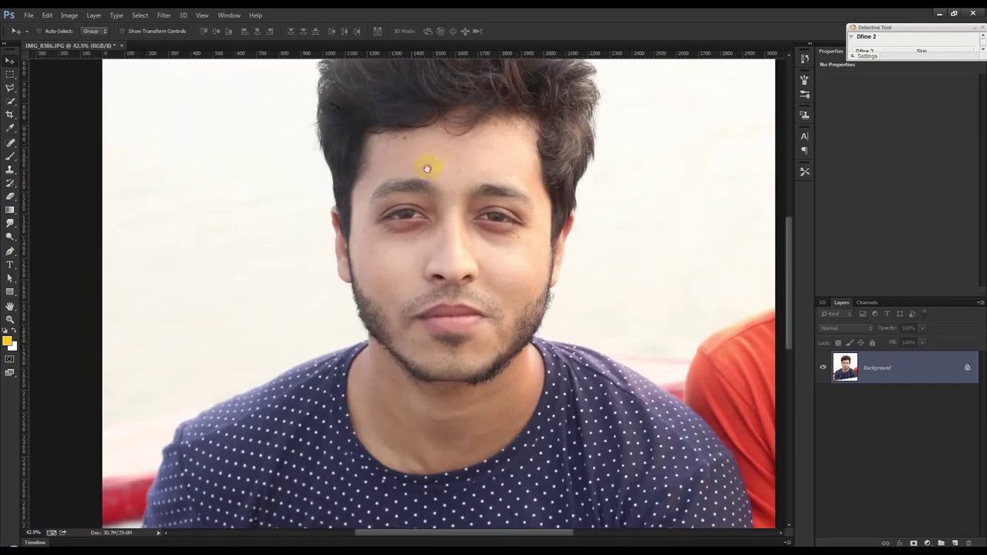
left_click_drag(427, 167, 346, 257)
scroll(346, 257, "down", 2)
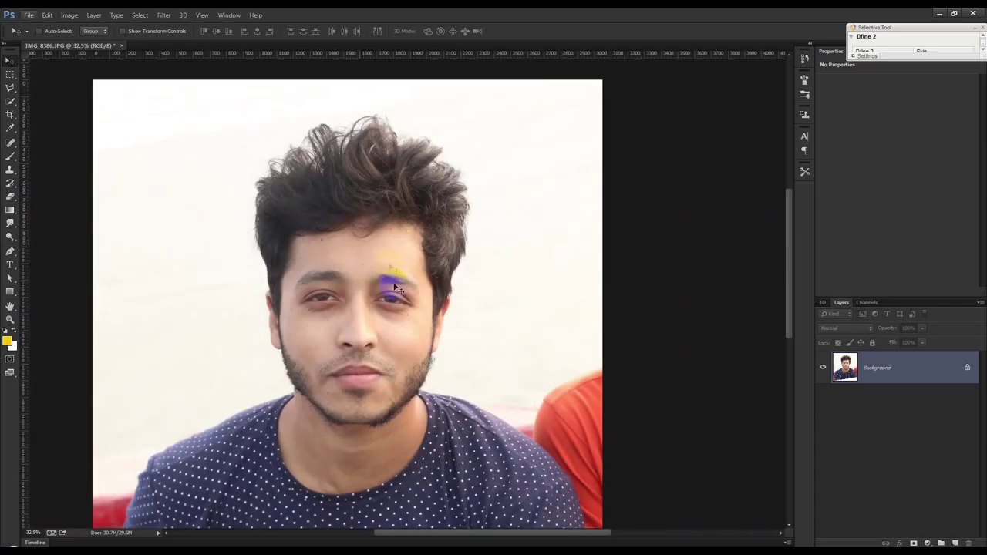
scroll(394, 287, "down", 2)
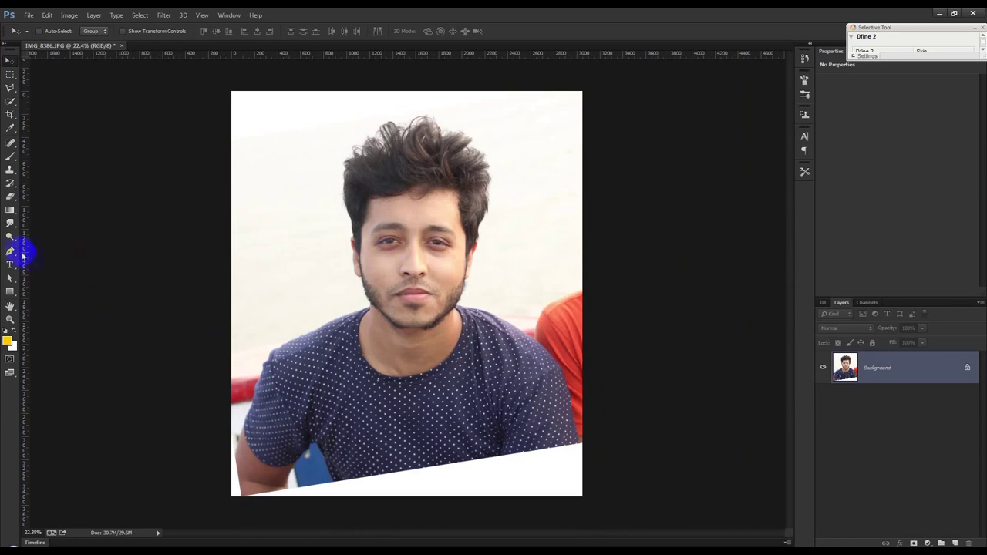
left_click(10, 255)
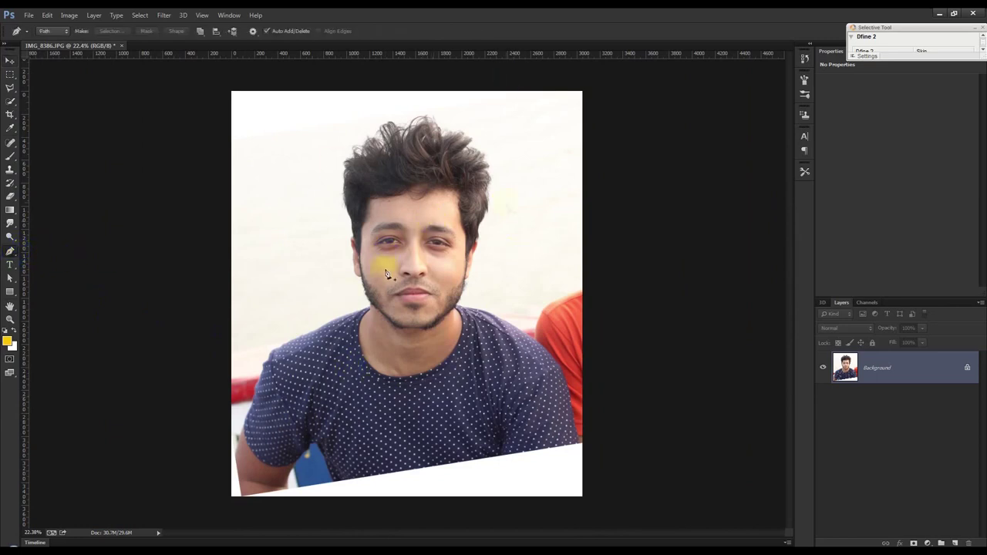
left_click(10, 61)
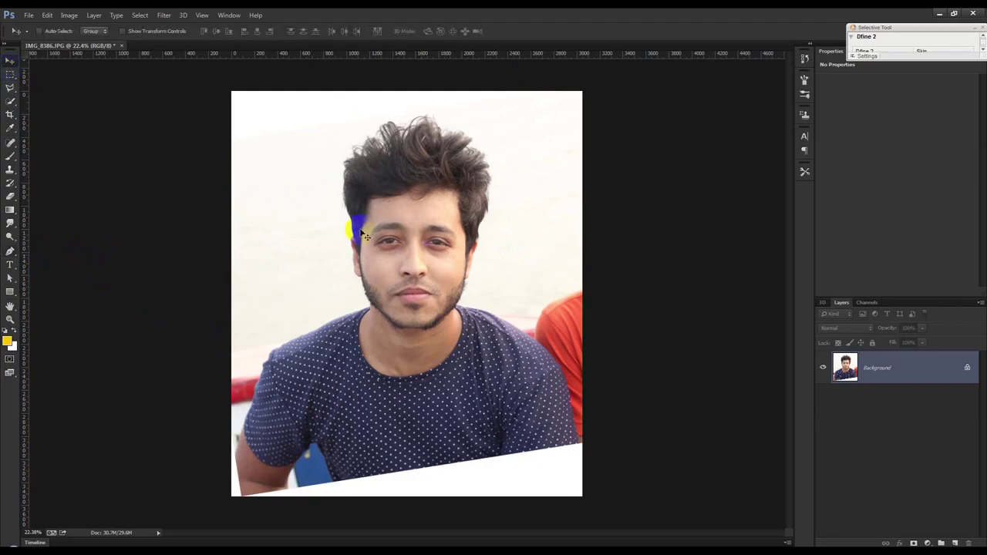
Step: Zoom and pan the view up to show the hair
scroll(396, 215, "up", 1)
scroll(406, 211, "up", 2)
scroll(406, 212, "up", 2)
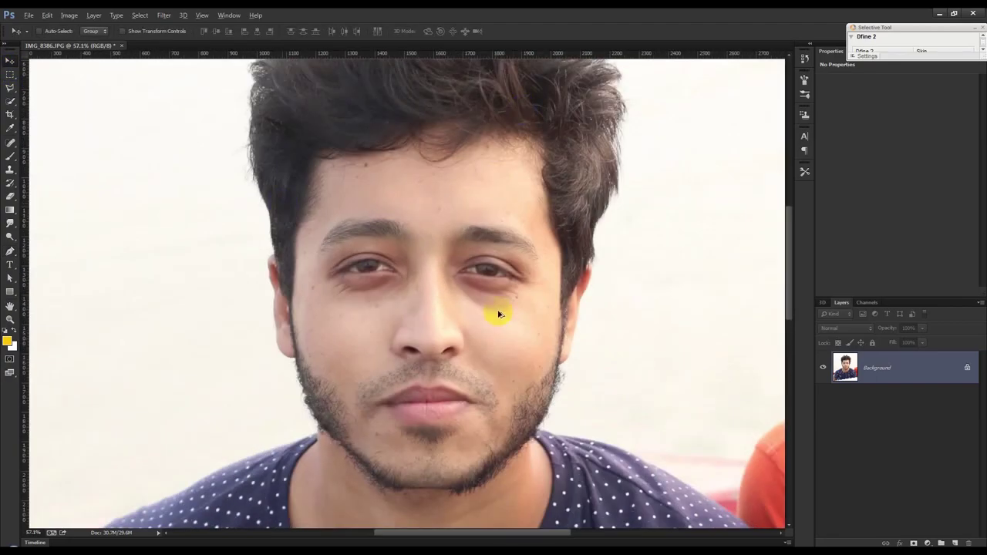
left_click_drag(614, 220, 593, 310)
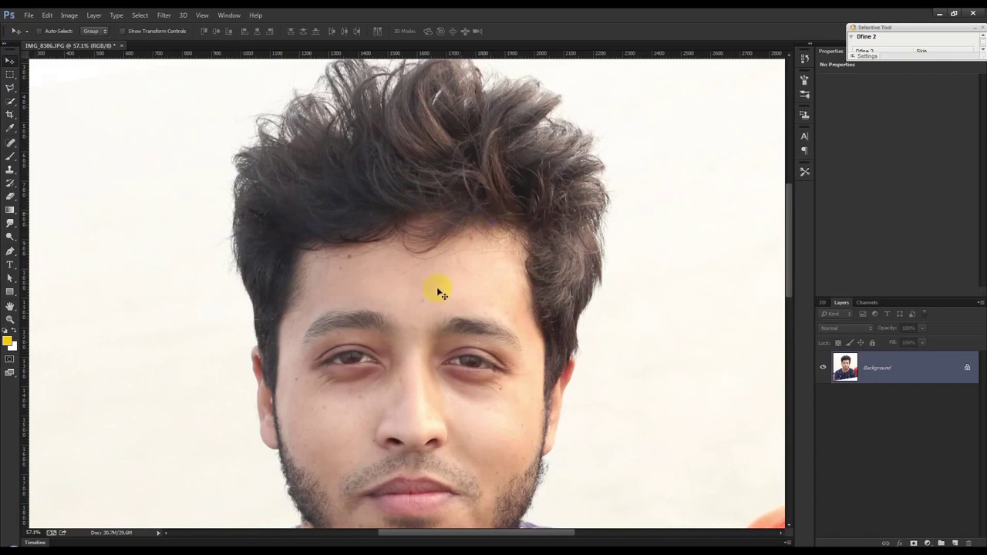
scroll(438, 286, "down", 1)
scroll(440, 280, "down", 1)
scroll(424, 286, "up", 2)
scroll(400, 294, "up", 2)
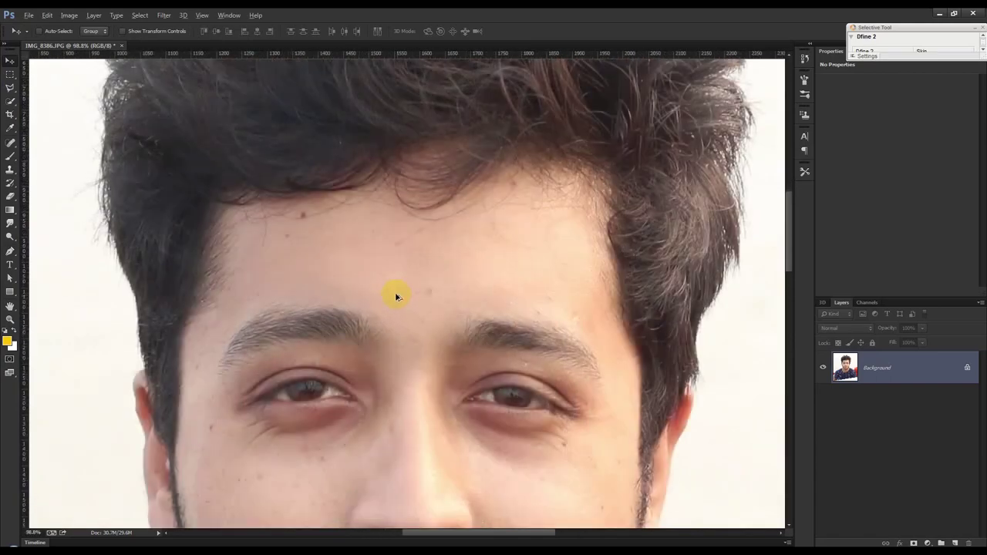
Step: Select the Spot Healing Brush and zoom in to 175%
left_click(10, 143)
left_click(57, 136)
left_click(10, 143)
left_click(47, 137)
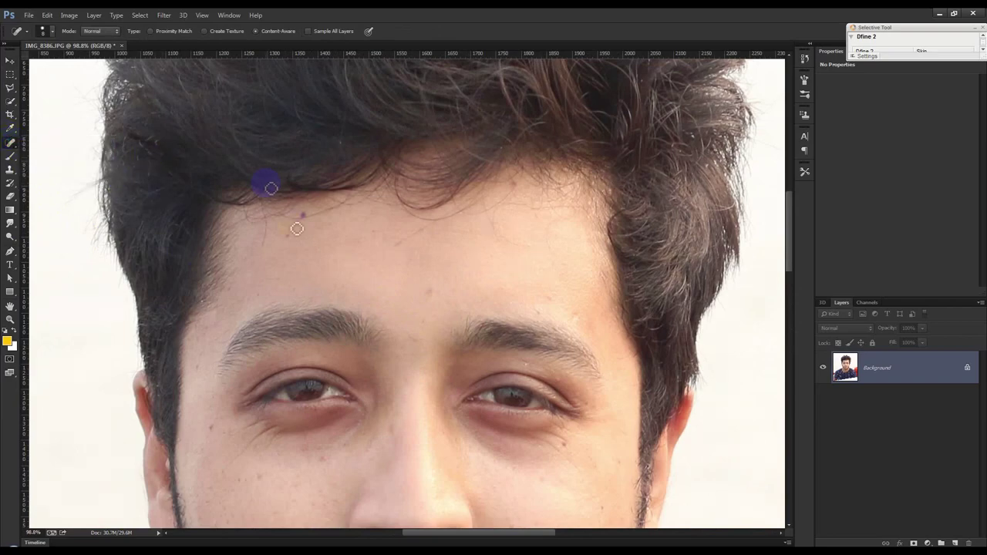
scroll(297, 228, "up", 1)
scroll(297, 223, "up", 1)
scroll(298, 218, "up", 1)
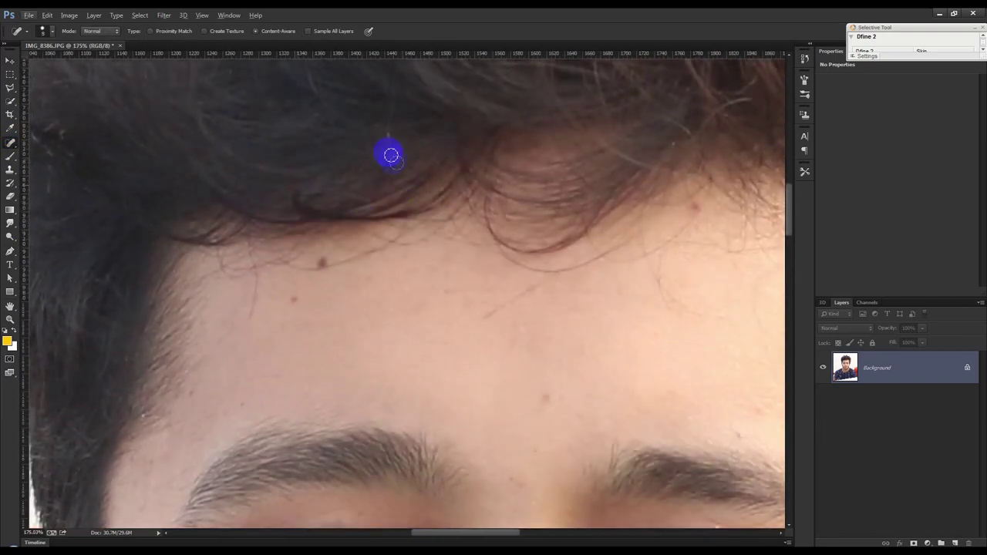
Step: Heal the forehead mole plus spots between the brows and near the hairline
left_click(321, 263)
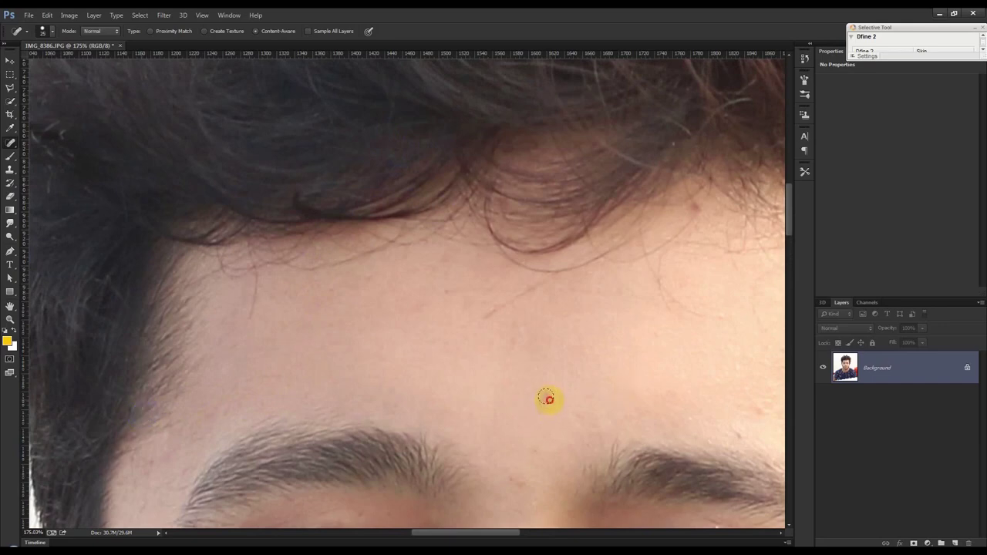
left_click(529, 489)
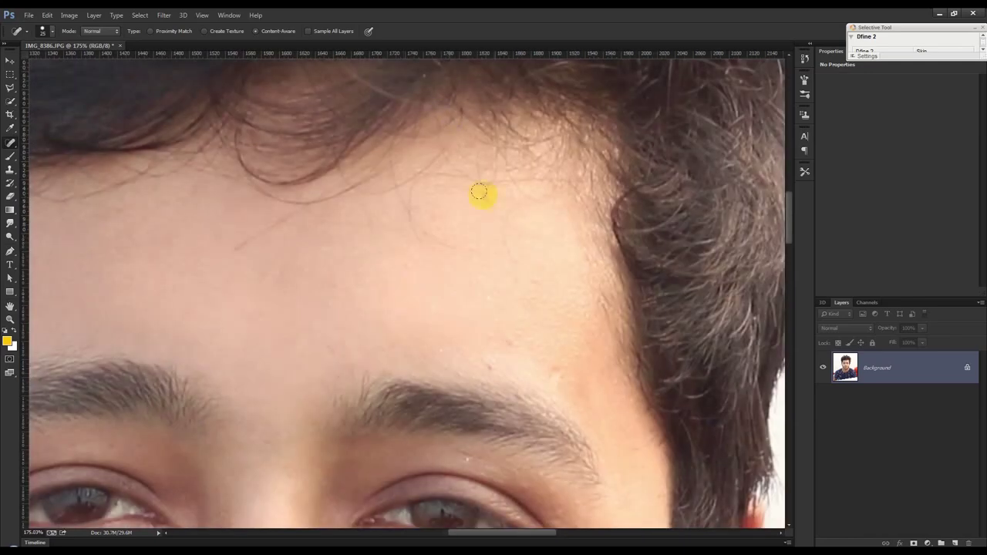
left_click(427, 82)
left_click(444, 351)
left_click(563, 375)
left_click(521, 281)
Step: Heal the blemishes below the right eye and lower on the cheek
scroll(493, 270, "down", 2)
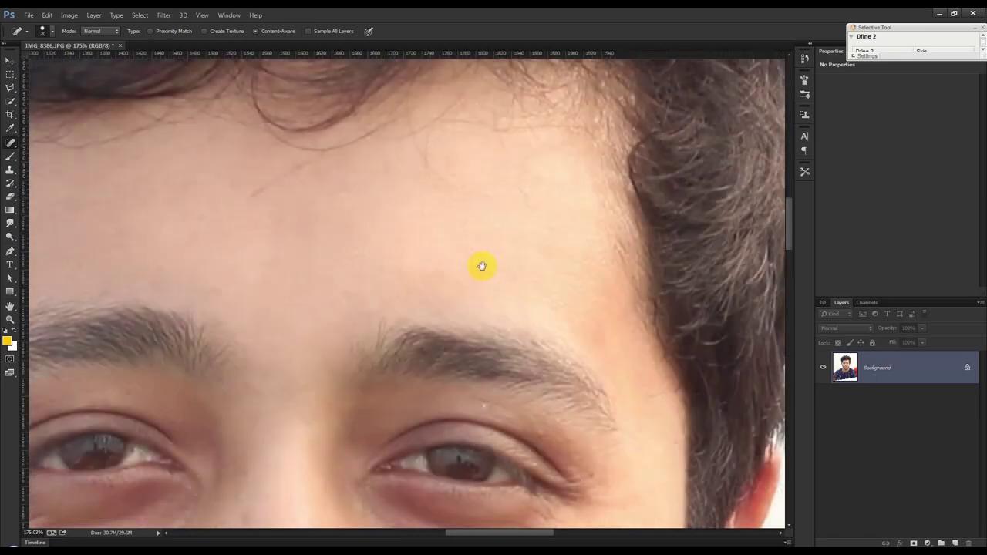
scroll(509, 285, "down", 3)
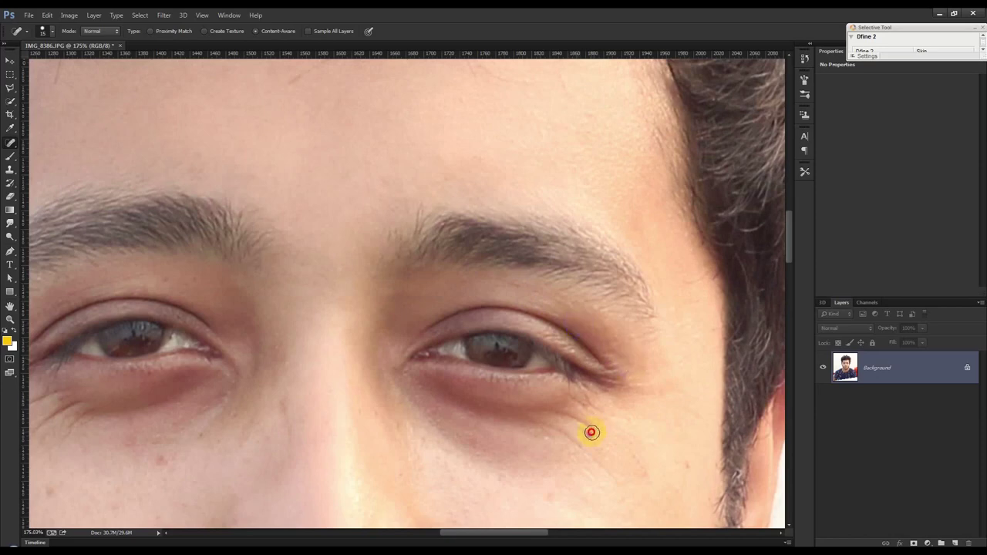
left_click(641, 465)
scroll(570, 447, "down", 3)
left_click(565, 394)
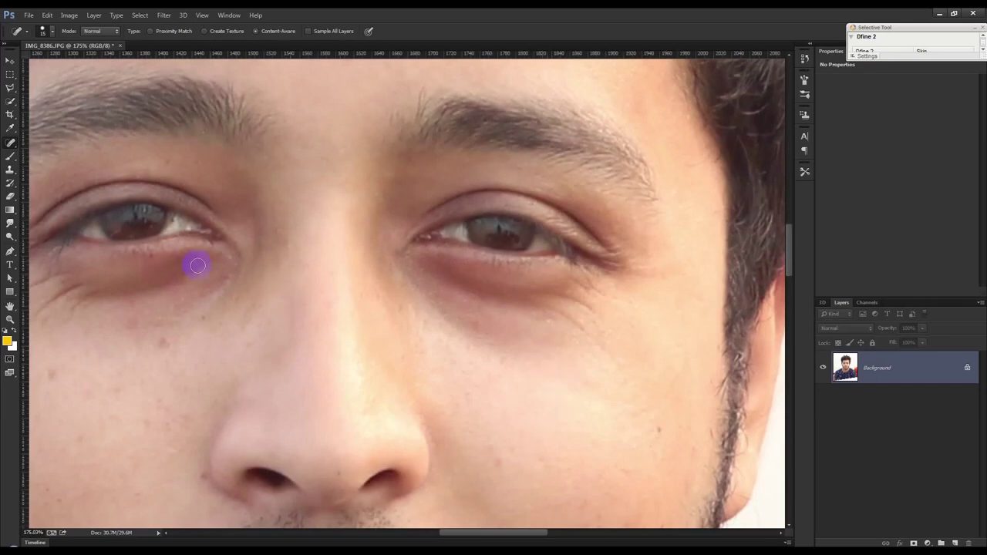
left_click_drag(185, 174, 270, 229)
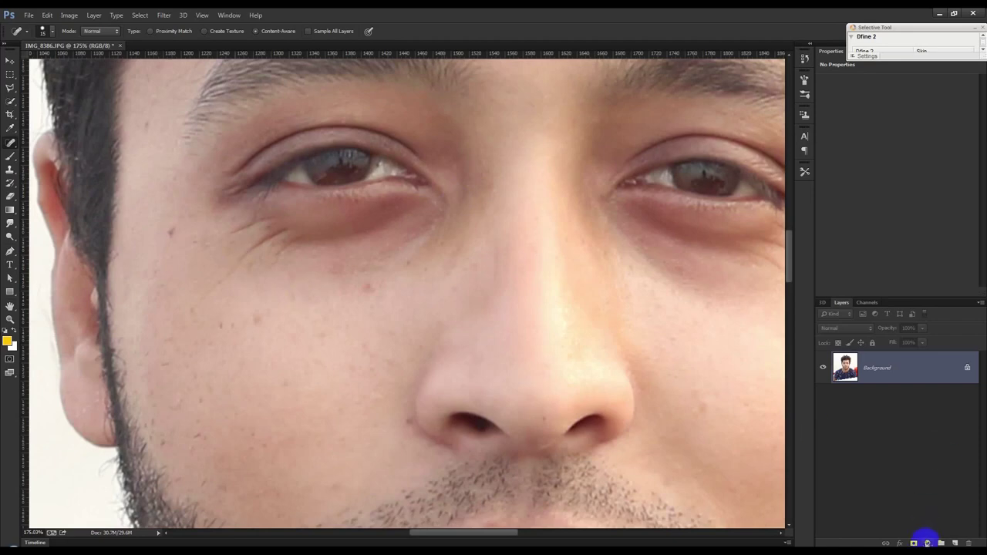
left_click(928, 543)
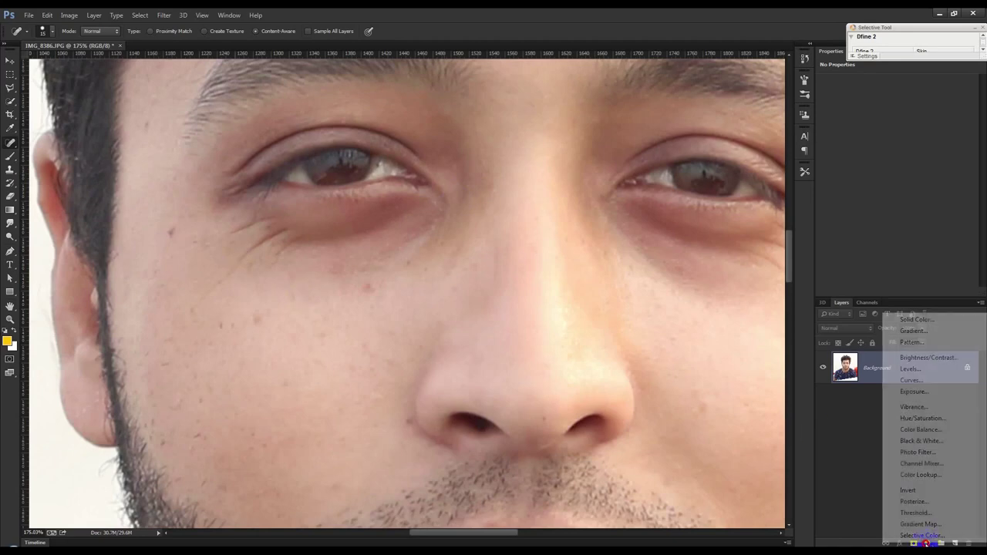
Step: Add a Black & White adjustment layer, then heal temple and cheek spots on Background
left_click(920, 438)
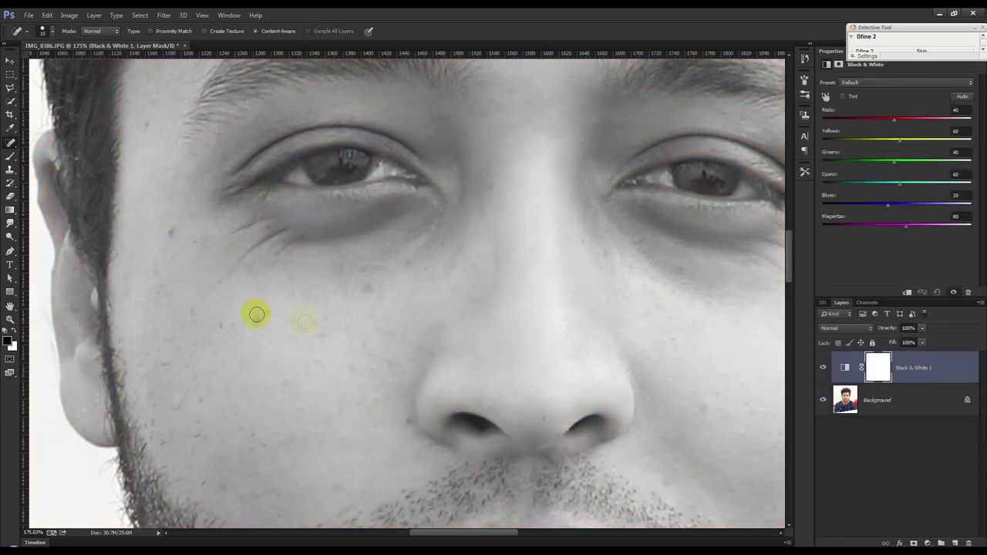
left_click(874, 407)
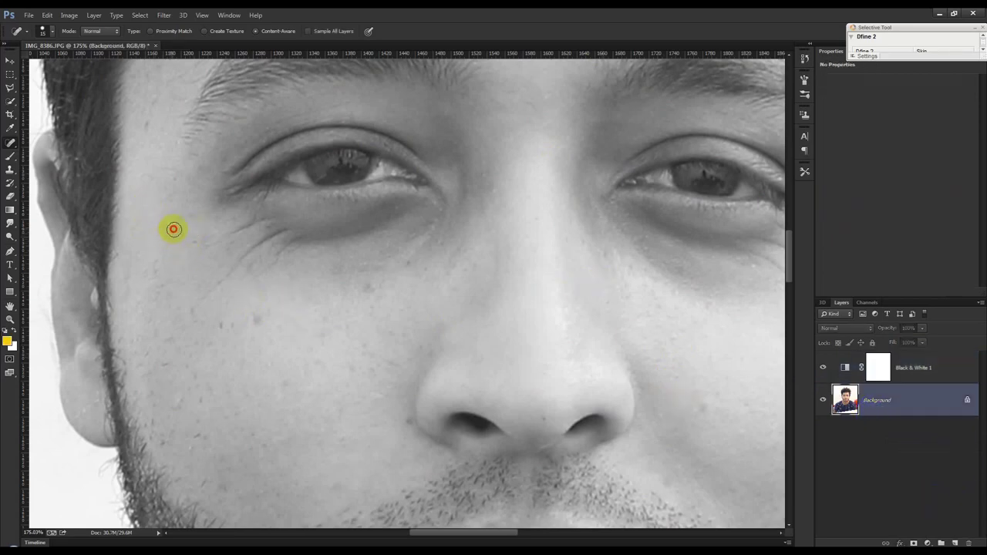
left_click(148, 106)
left_click(167, 174)
left_click(254, 316)
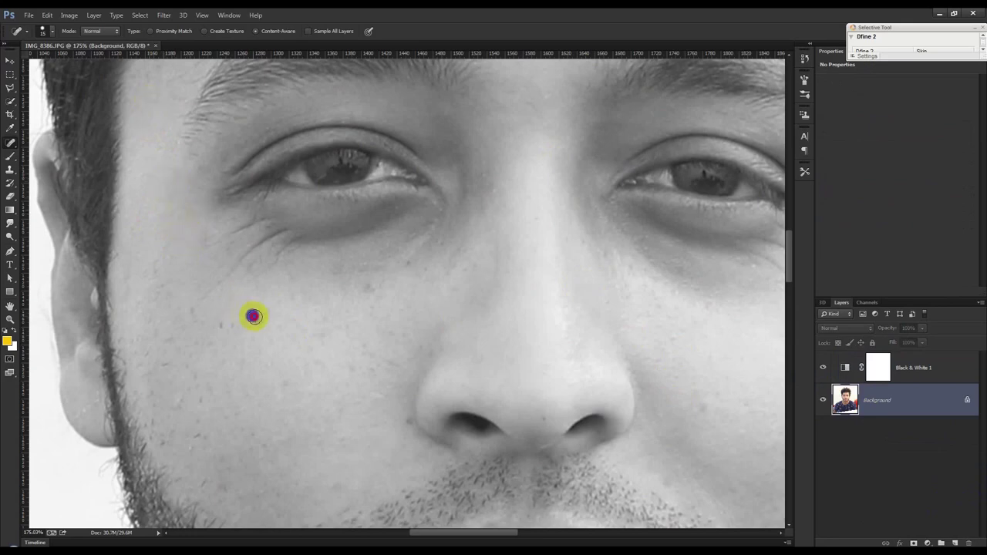
left_click(216, 324)
Step: Heal more cheek spots plus spots beside the nose and under the eye
left_click(207, 235)
left_click(204, 255)
left_click(189, 306)
left_click(155, 273)
left_click(370, 288)
left_click(440, 241)
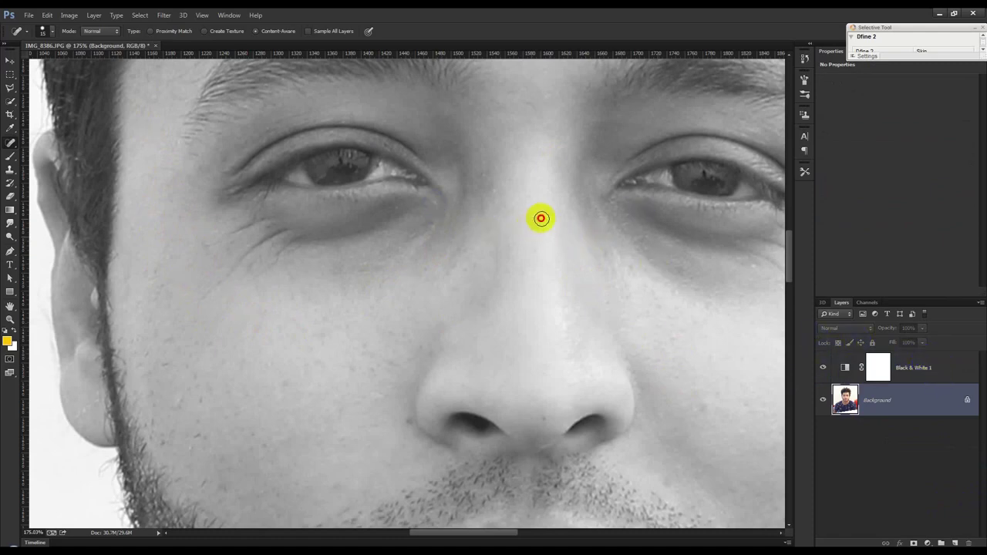
Step: Heal the spots along the bridge of the nose
left_click(495, 269)
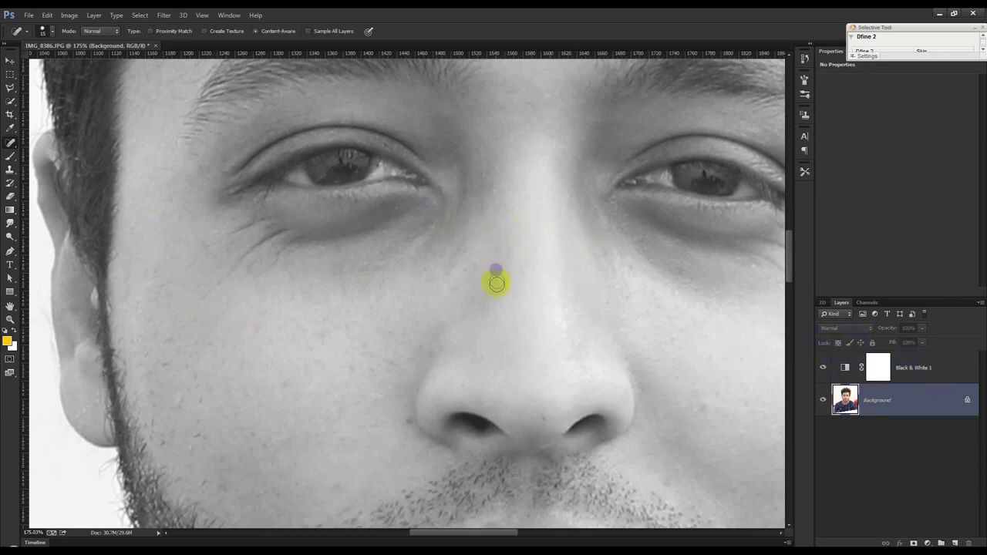
left_click(453, 260)
left_click(493, 252)
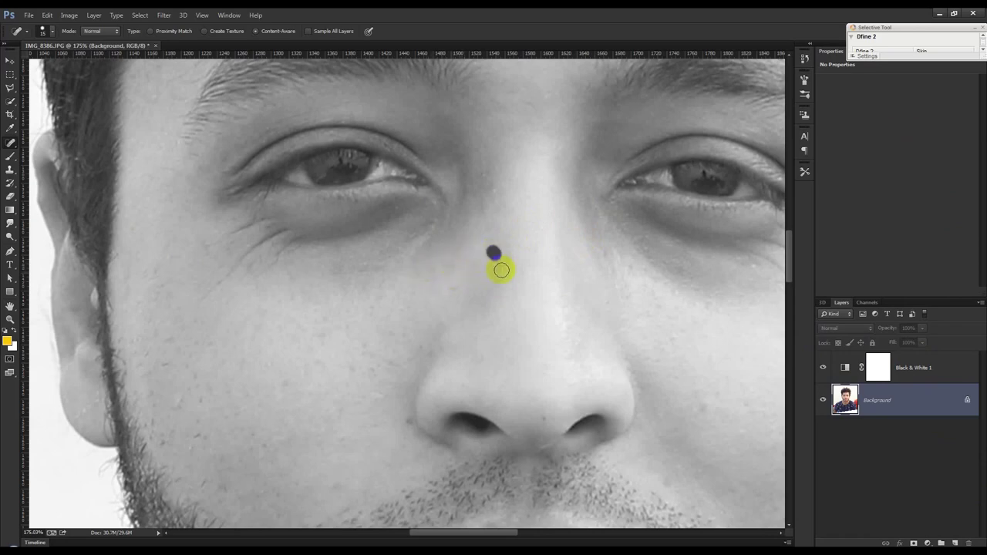
left_click(523, 240)
left_click(459, 268)
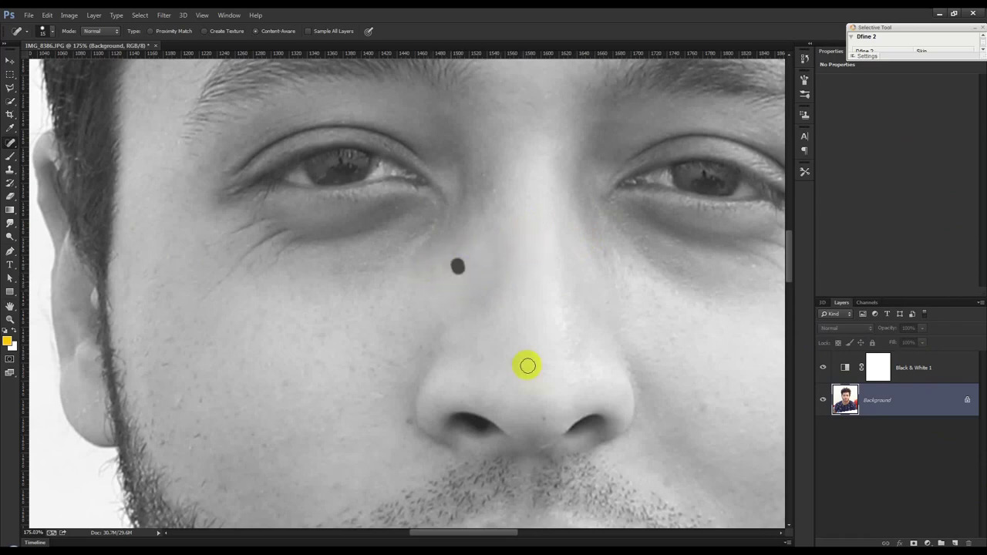
Step: Heal blemishes on the nose and on the cheek beside the nostril
left_click(542, 442)
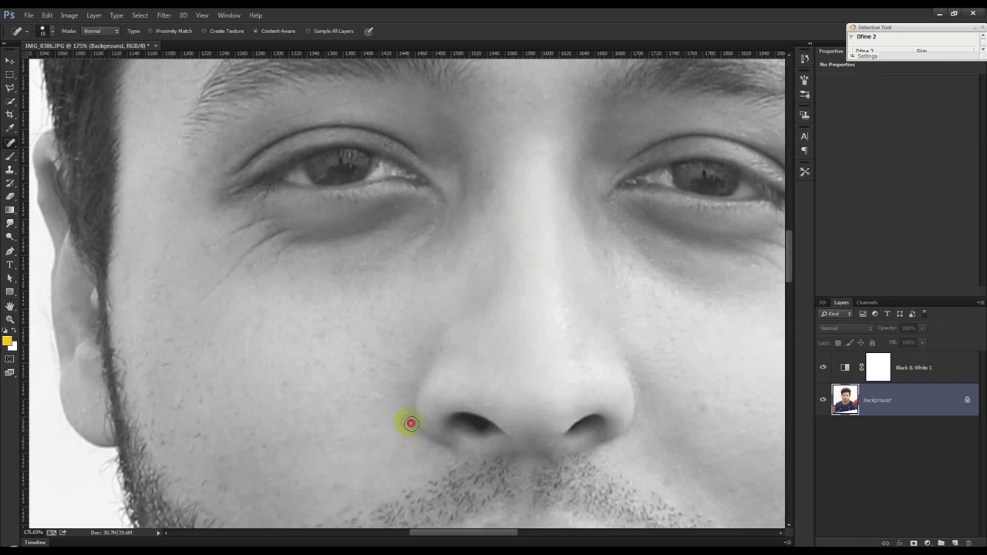
left_click(258, 444)
left_click(320, 311)
scroll(302, 331, "down", 2)
scroll(302, 401, "down", 3)
Step: Heal the four spots on the chin
left_click(291, 498)
left_click(275, 516)
left_click(335, 489)
left_click(322, 452)
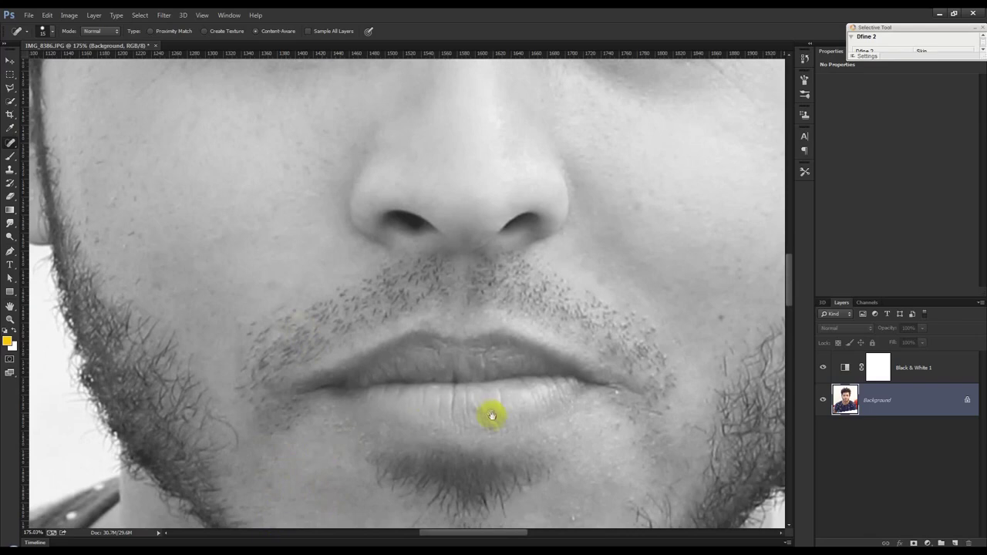
left_click_drag(492, 416, 296, 322)
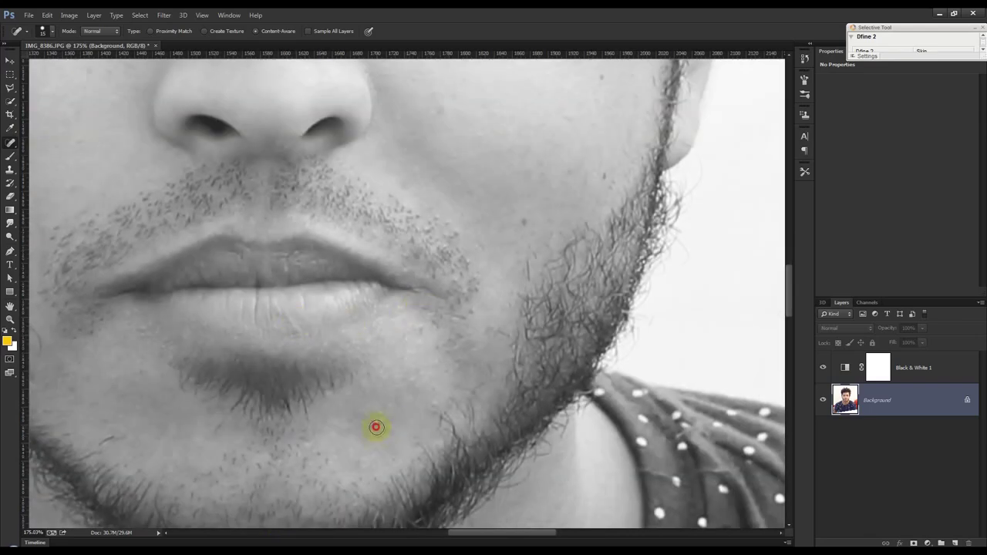
Step: Heal the upper-lip blemish and the cheek spots beside the nose
left_click(330, 278)
left_click(604, 178)
left_click_drag(612, 202, 558, 346)
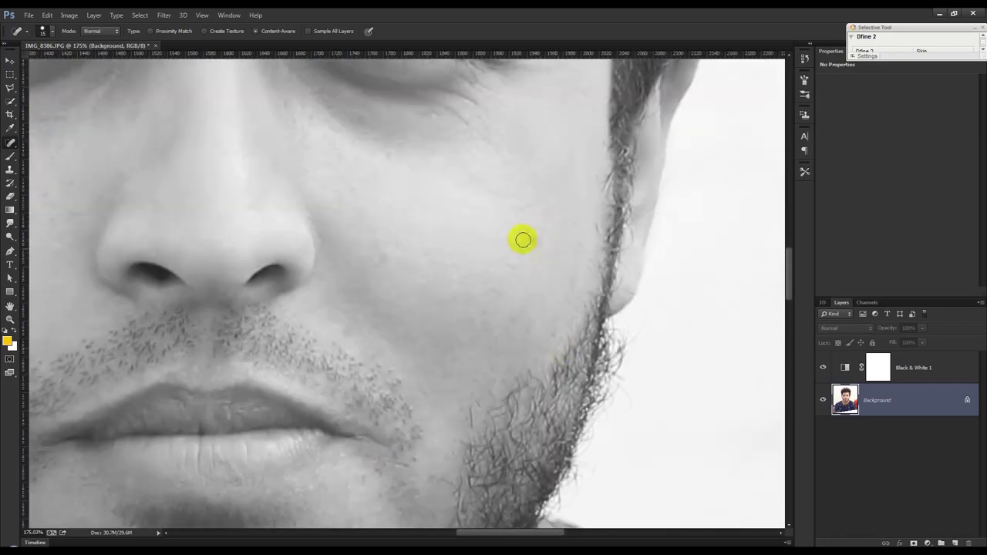
left_click(386, 264)
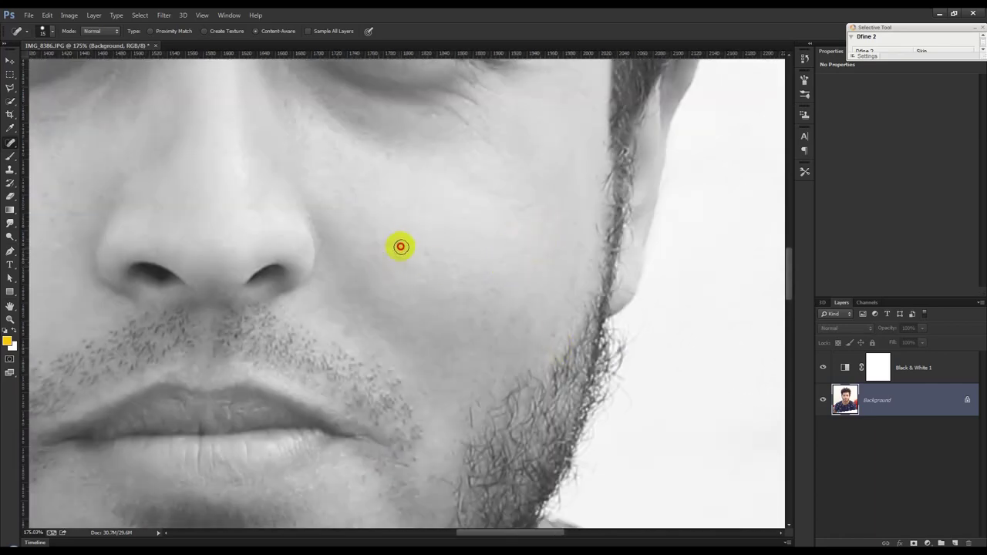
left_click(391, 157)
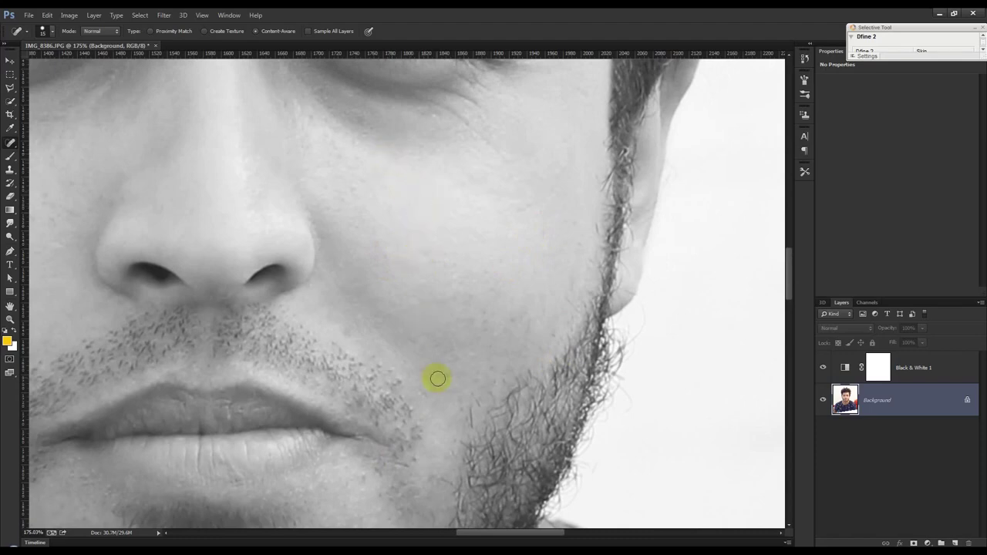
Step: Zoom and pan over the lips, beard and neck to find remaining blemishes
left_click_drag(375, 407, 434, 288)
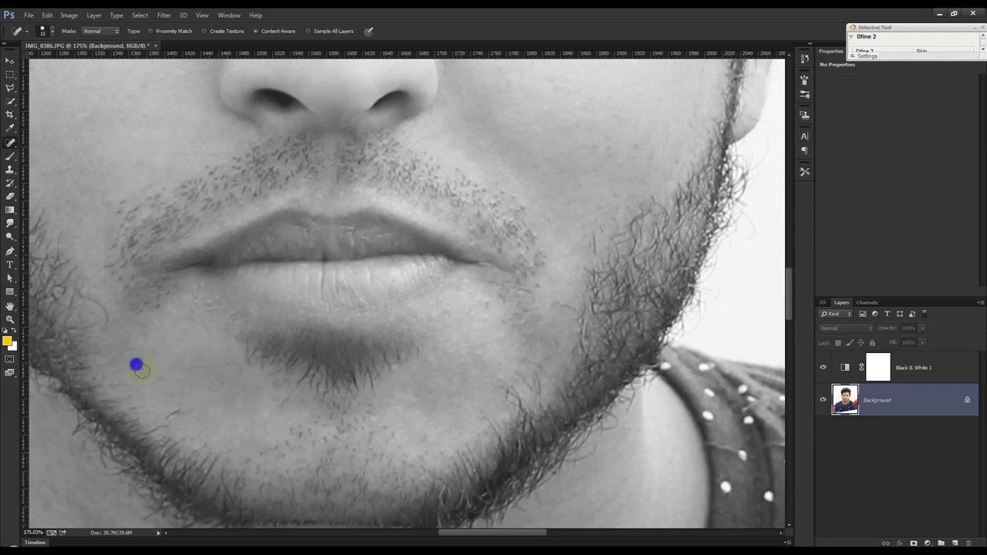
scroll(136, 363, "down", 2)
scroll(199, 414, "down", 2)
scroll(204, 419, "down", 3)
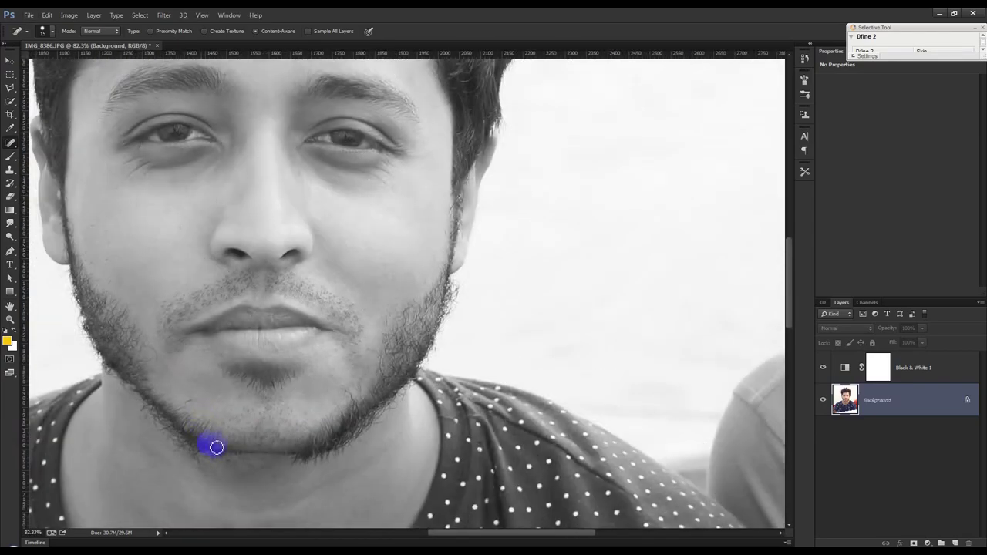
left_click_drag(213, 445, 270, 304)
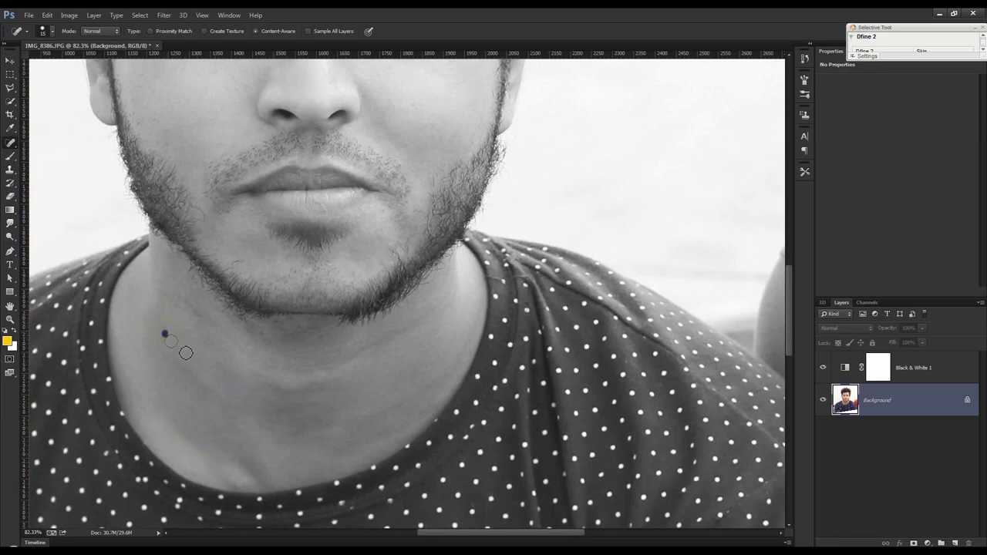
scroll(185, 353, "down", 2)
scroll(265, 358, "down", 1)
scroll(242, 209, "up", 2)
scroll(209, 216, "up", 2)
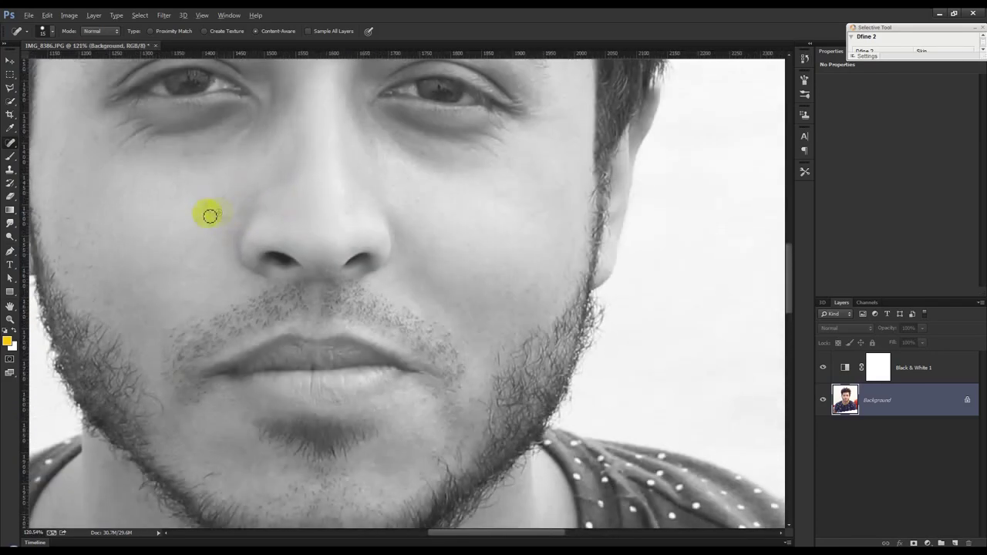
scroll(182, 187, "up", 1)
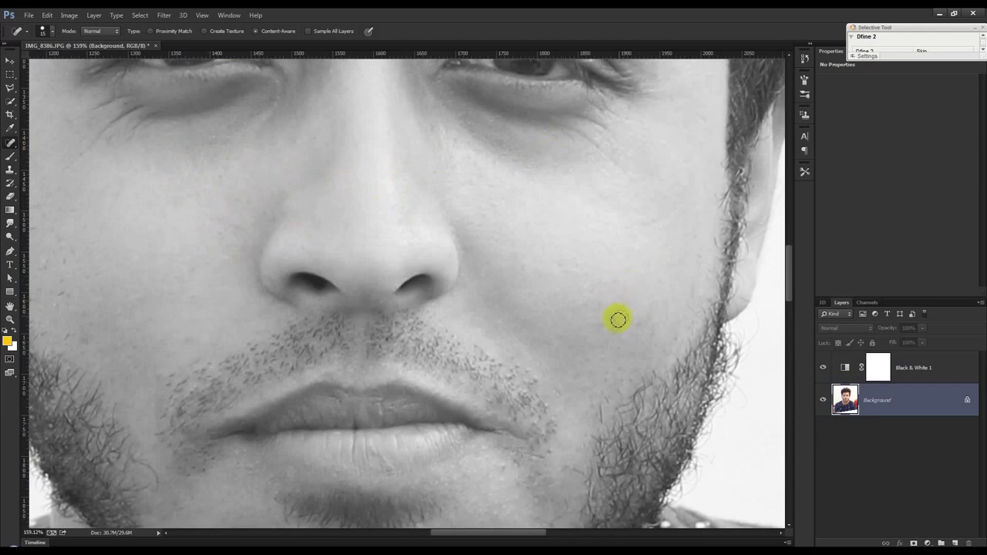
scroll(432, 343, "down", 2)
scroll(254, 289, "left", 2)
Step: Heal the cluster of small spots on the cheek
left_click(145, 231)
left_click(121, 137)
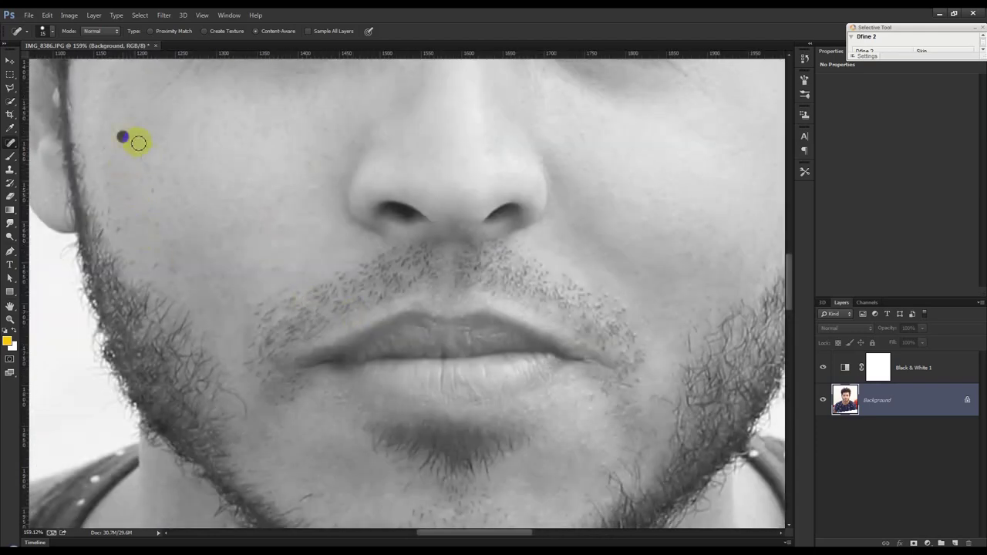
left_click(170, 178)
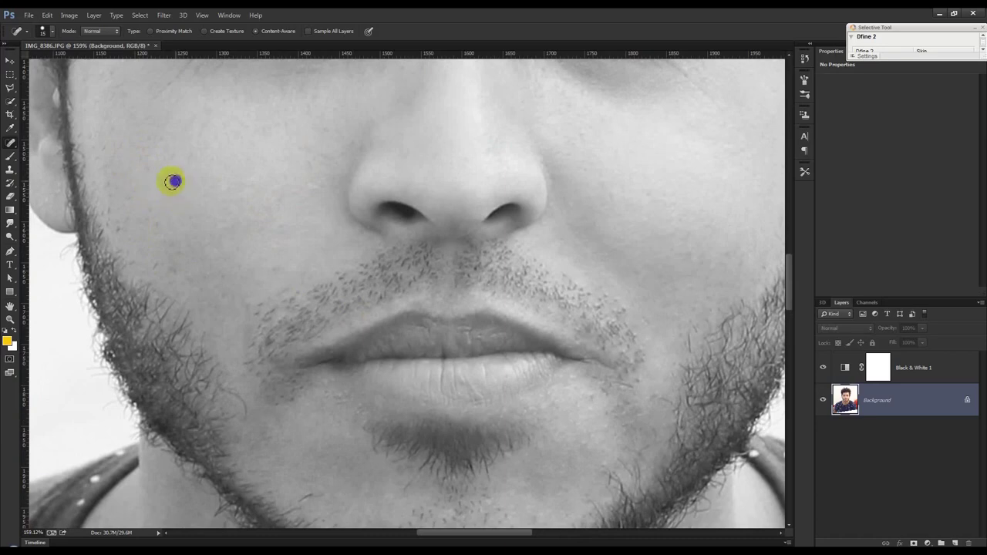
left_click(140, 158)
left_click(159, 177)
left_click(221, 182)
left_click(245, 182)
scroll(138, 206, "up", 3)
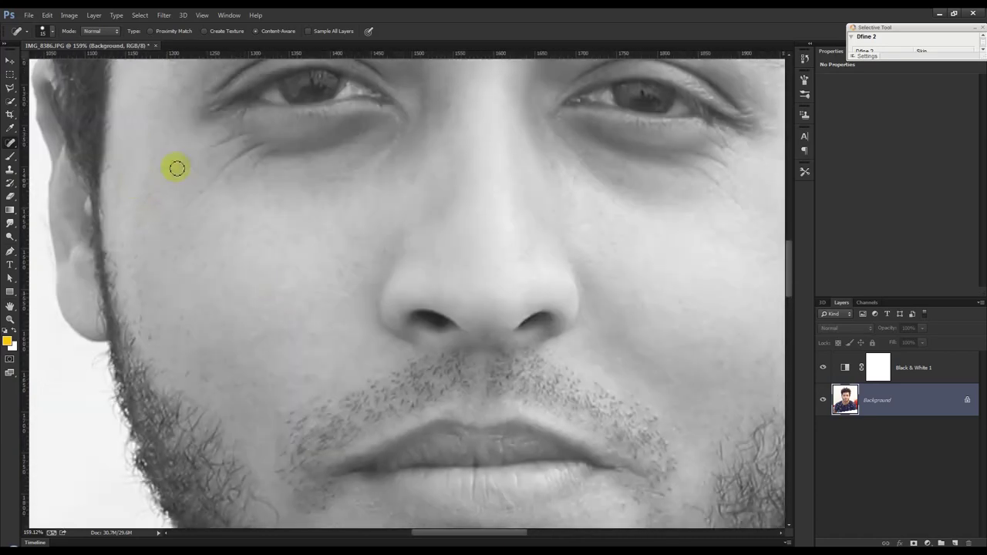
Step: Paint away marks along the nose bridge, then check the eyebrows and forehead
left_click_drag(338, 225, 264, 325)
mouse_move(403, 230)
left_mouse_down()
mouse_move(391, 209)
mouse_move(384, 262)
mouse_move(315, 277)
mouse_move(345, 255)
left_mouse_up()
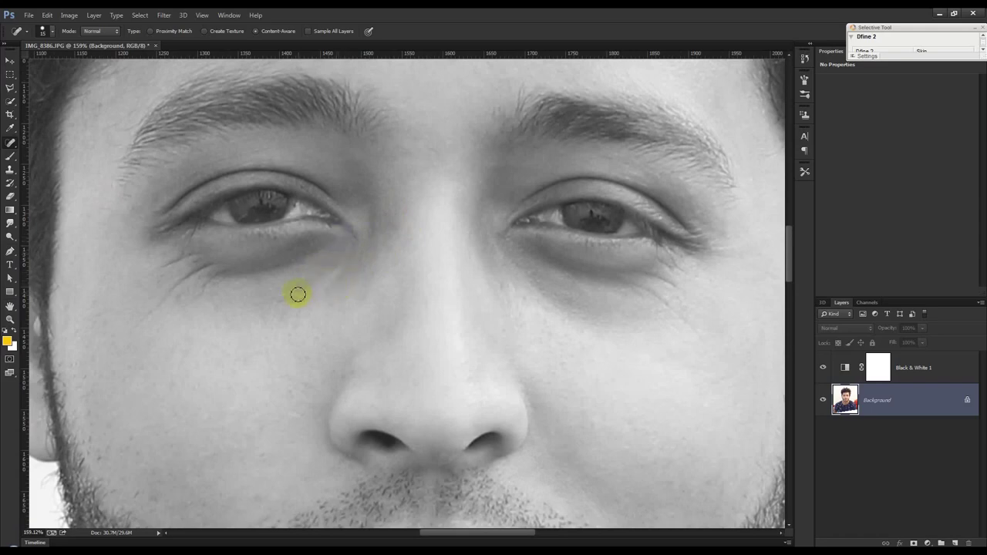
left_click_drag(433, 167, 413, 287)
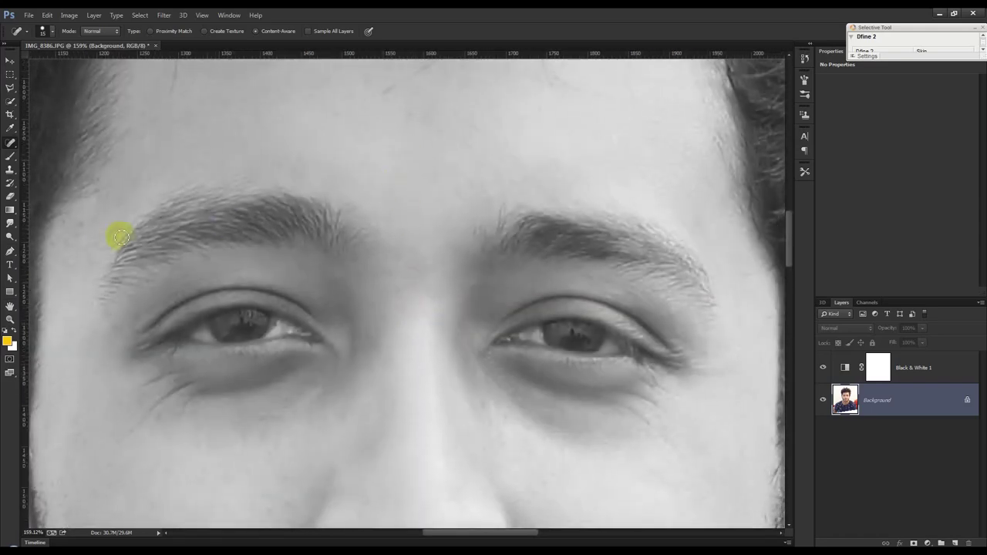
scroll(448, 320, "down", 2)
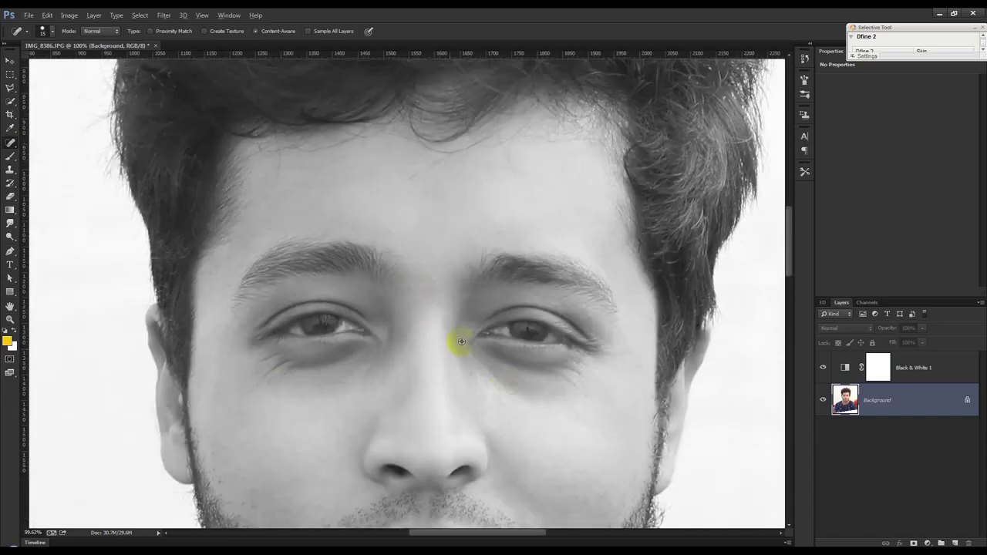
scroll(552, 417, "up", 2)
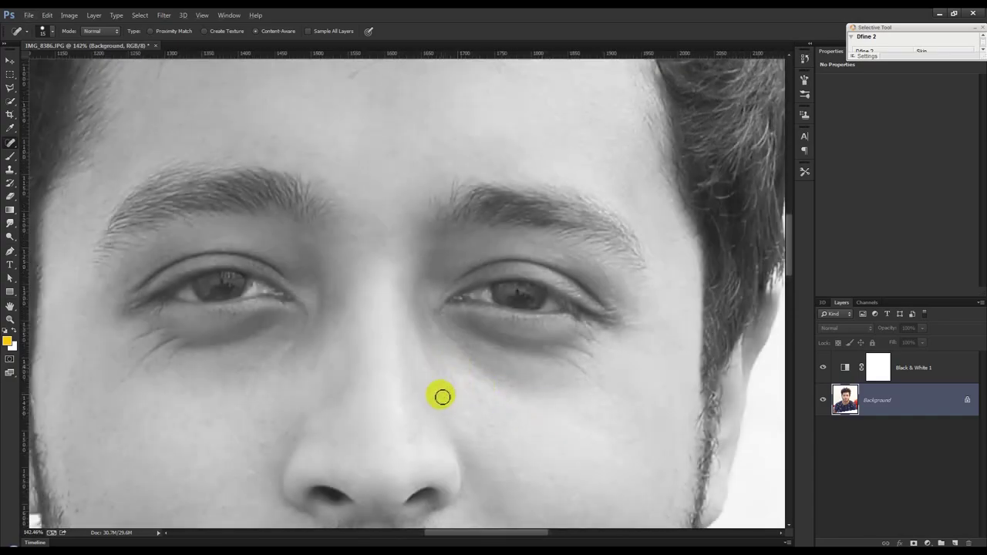
scroll(492, 390, "down", 1)
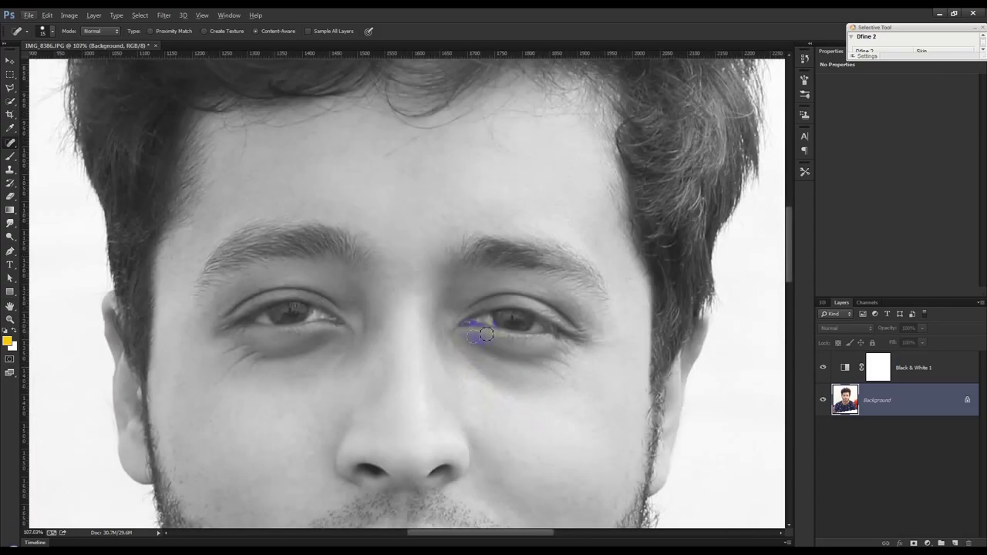
scroll(507, 257, "down", 3)
scroll(520, 439, "down", 1)
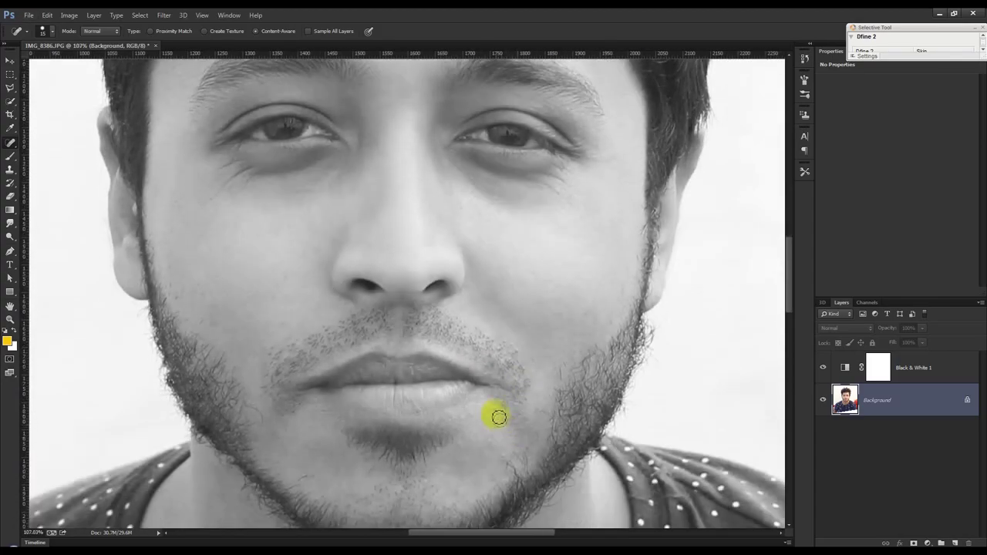
scroll(463, 428, "down", 2)
scroll(324, 435, "down", 2)
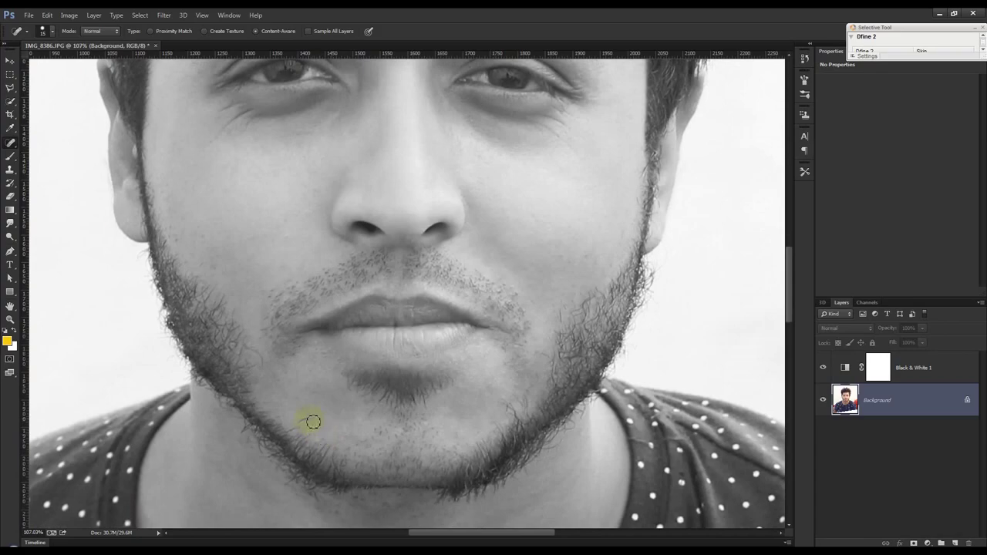
Step: Heal the chin spot and the spot below the left lip corner
left_click_drag(303, 423, 309, 421)
scroll(330, 354, "up", 3)
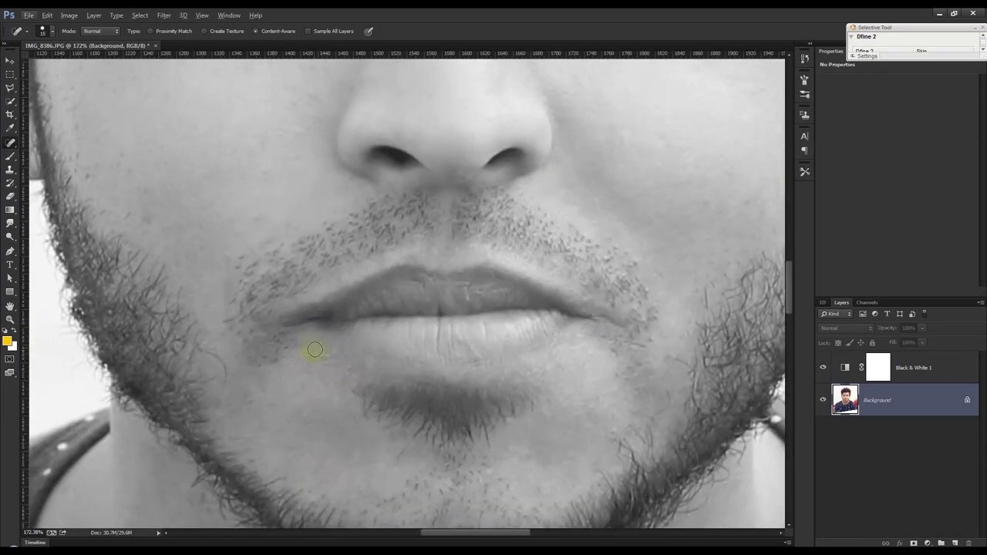
left_click_drag(337, 357, 319, 394)
scroll(504, 413, "down", 3)
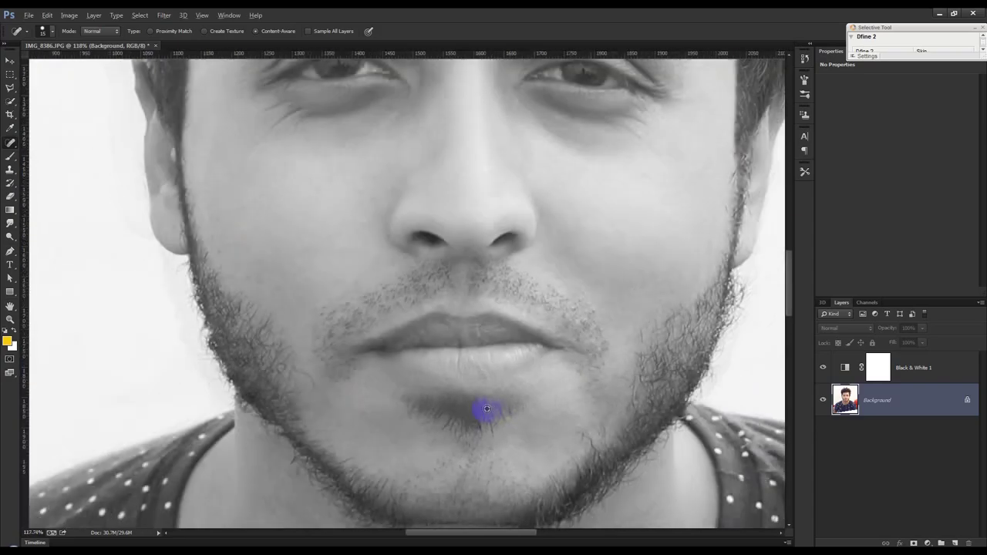
scroll(493, 409, "down", 2)
scroll(509, 385, "down", 1)
scroll(540, 367, "up", 1)
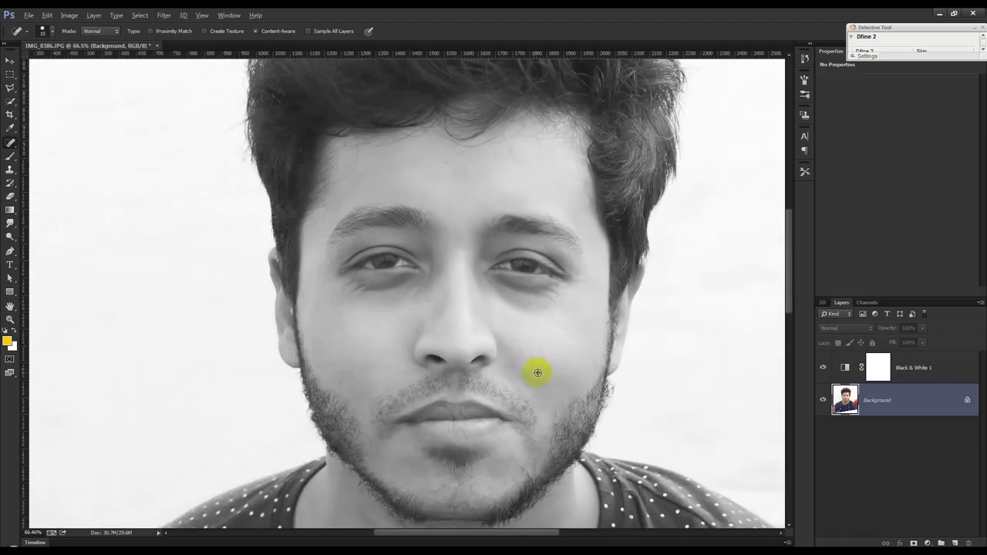
scroll(528, 359, "up", 2)
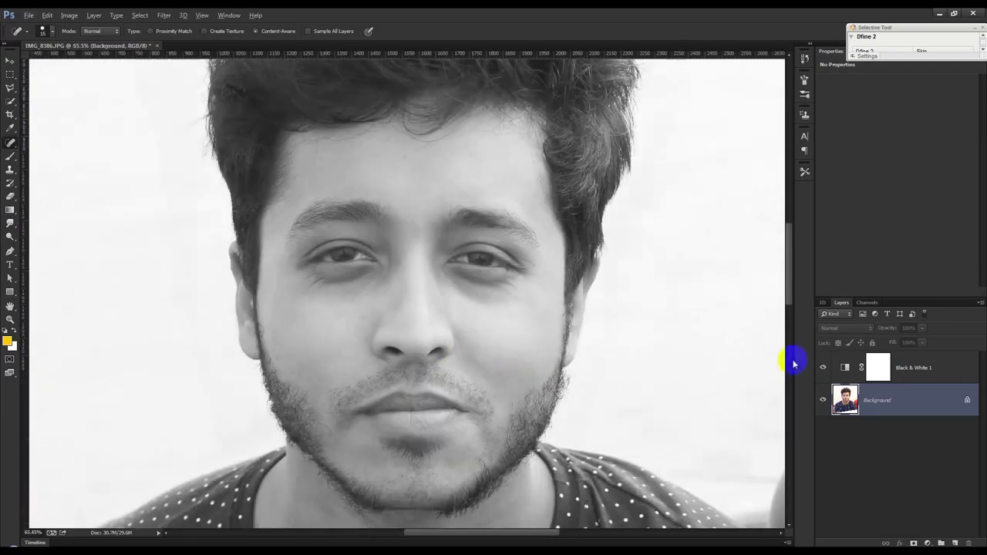
left_click(930, 376)
Step: Delete the Black & White 1 adjustment layer to restore full colour
mouse_move(925, 378)
left_mouse_down()
mouse_move(878, 363)
mouse_move(969, 542)
left_mouse_up()
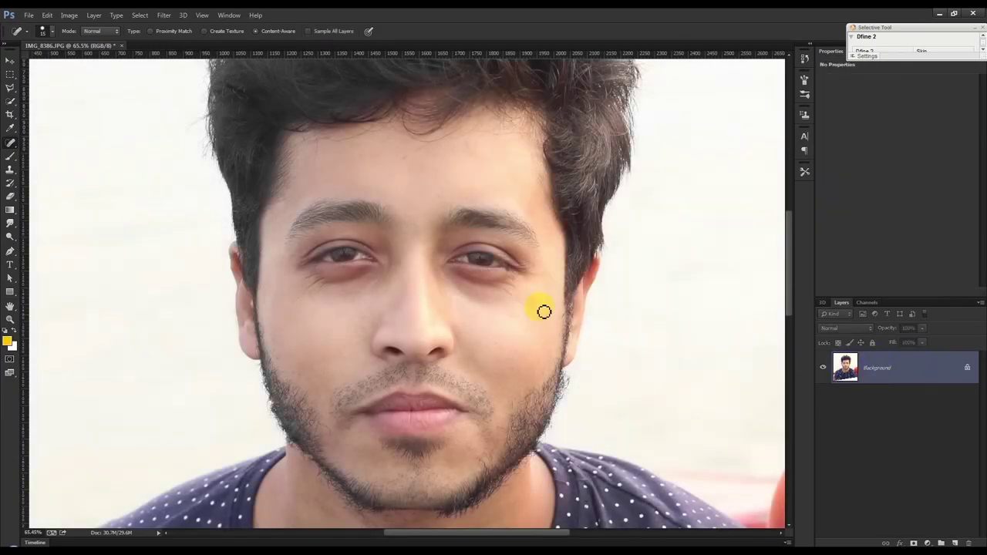
scroll(544, 311, "down", 3)
scroll(478, 327, "up", 3)
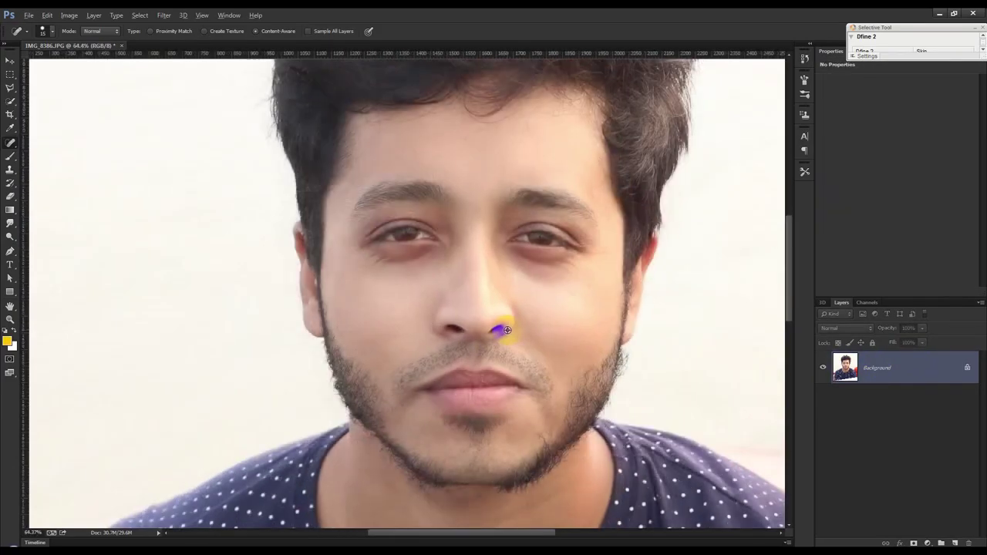
scroll(499, 331, "up", 1)
scroll(432, 293, "down", 1)
scroll(425, 292, "down", 1)
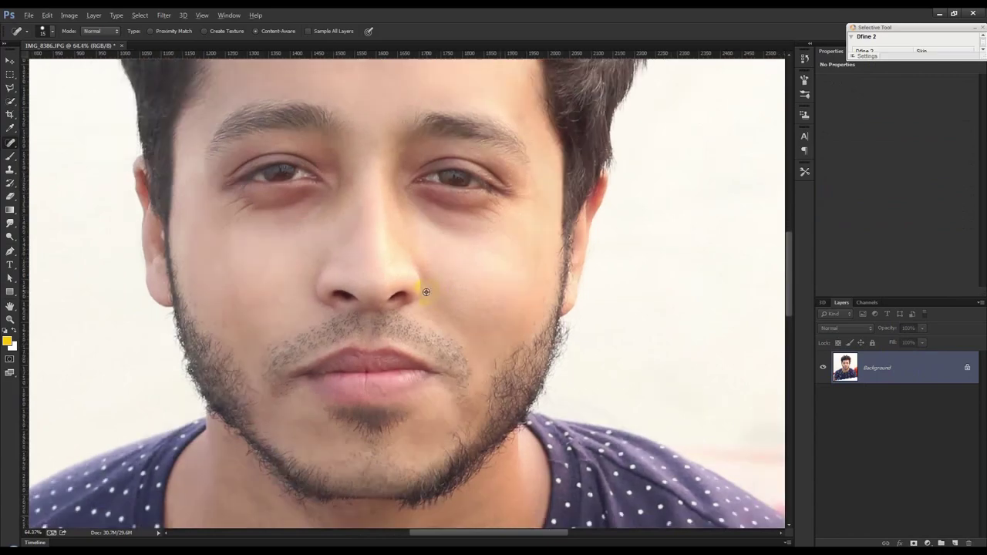
scroll(426, 293, "down", 1)
Step: Zoom and reposition the photo to inspect the colour portrait
scroll(388, 278, "up", 1)
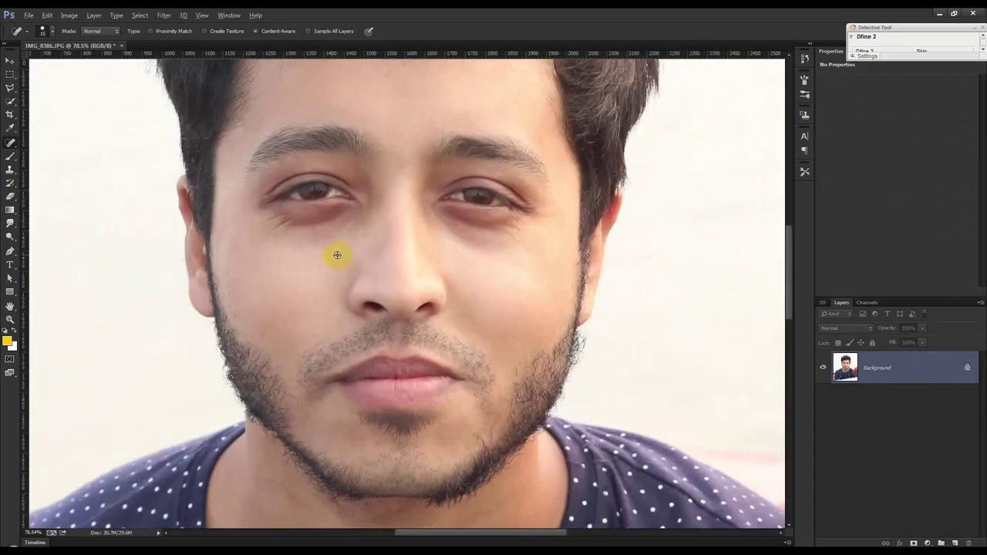
scroll(236, 270, "up", 1)
scroll(199, 257, "up", 1)
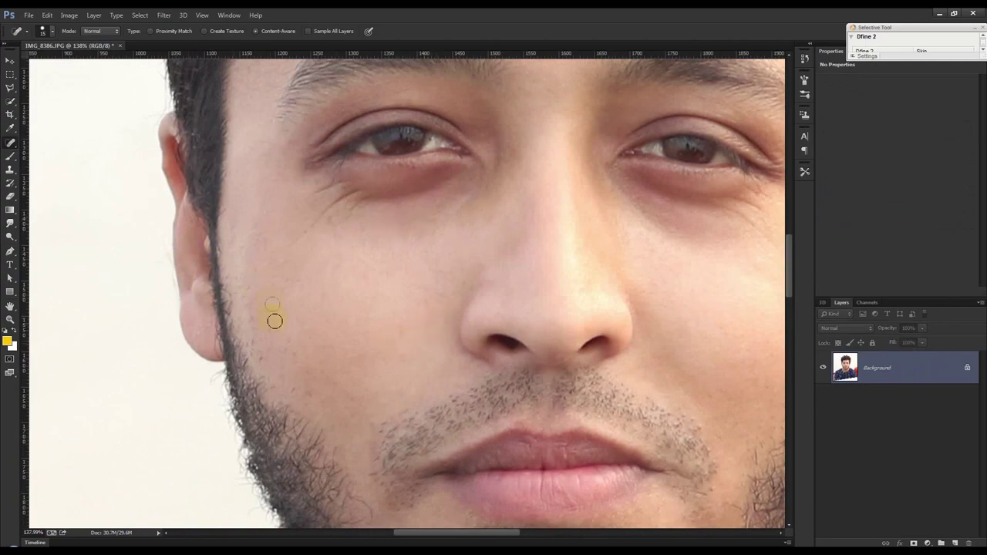
scroll(337, 312, "down", 2)
scroll(336, 319, "down", 1)
scroll(335, 320, "down", 1)
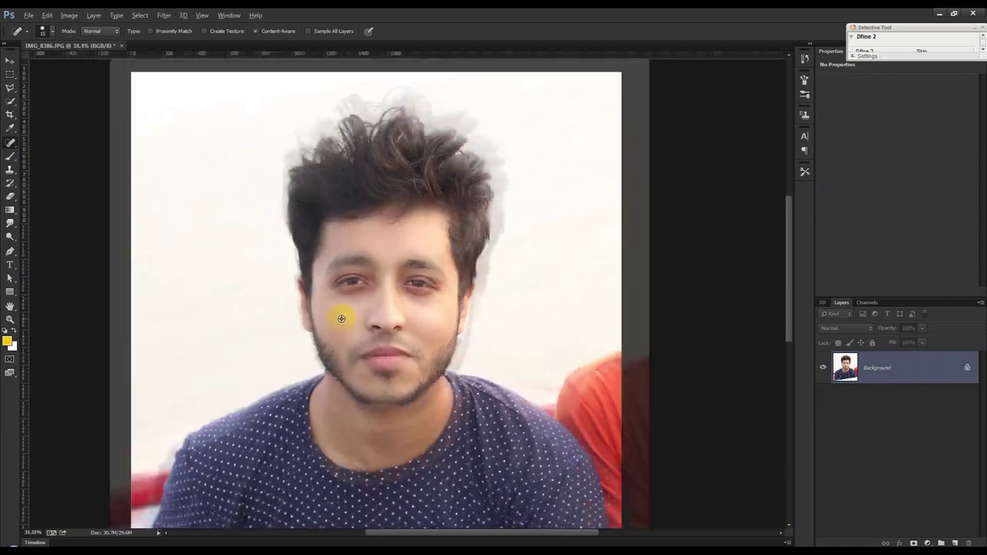
scroll(341, 317, "up", 1)
scroll(355, 302, "down", 1)
scroll(353, 296, "up", 1)
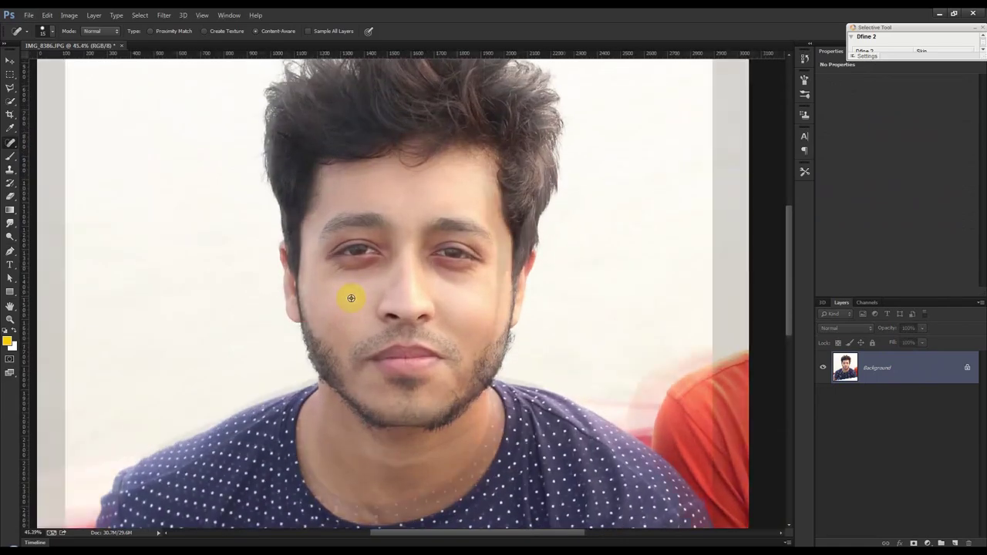
left_click_drag(394, 282, 347, 319)
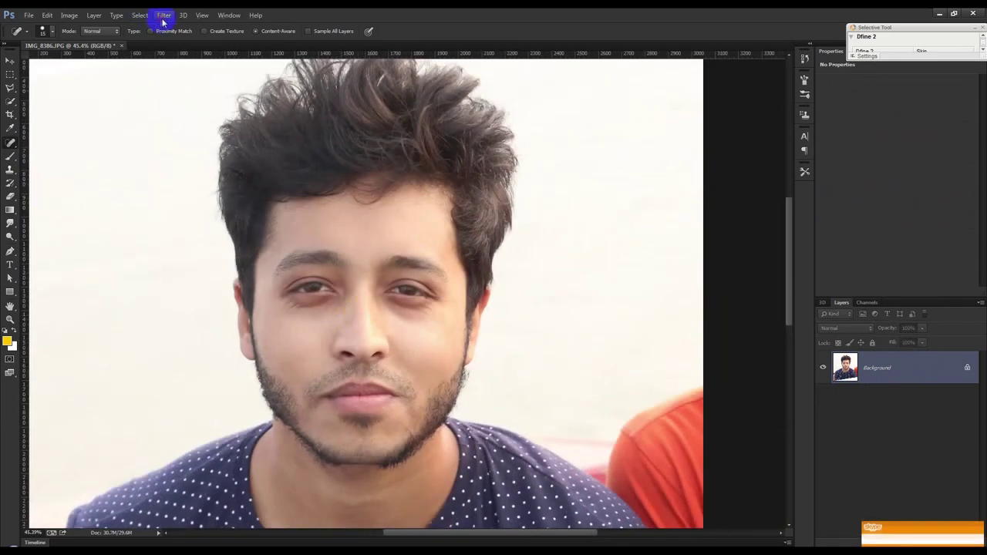
Step: Apply a Camera Raw filter: Highlights -40, Shadows +25, Whites +25, Clarity +10
left_click(164, 15)
left_click(184, 77)
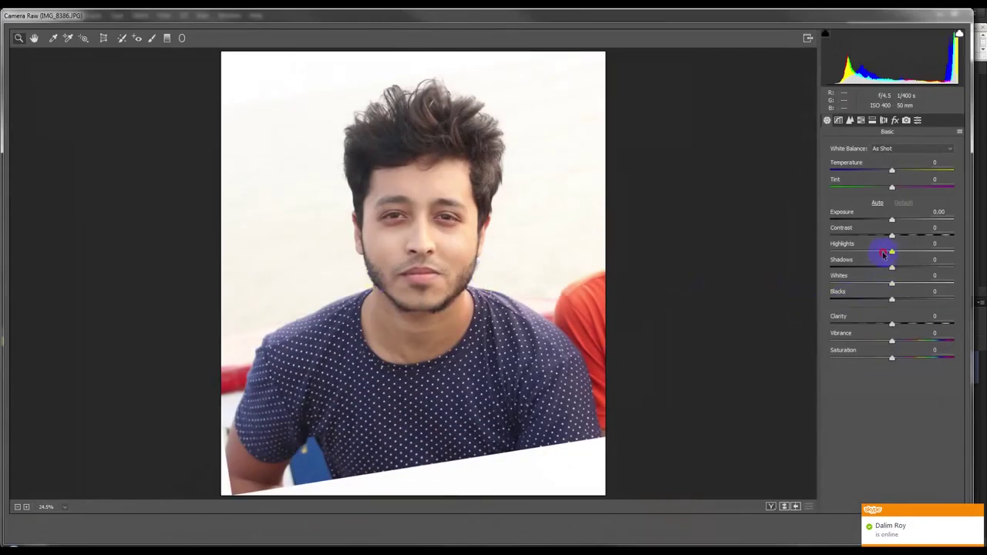
left_click_drag(892, 252, 848, 253)
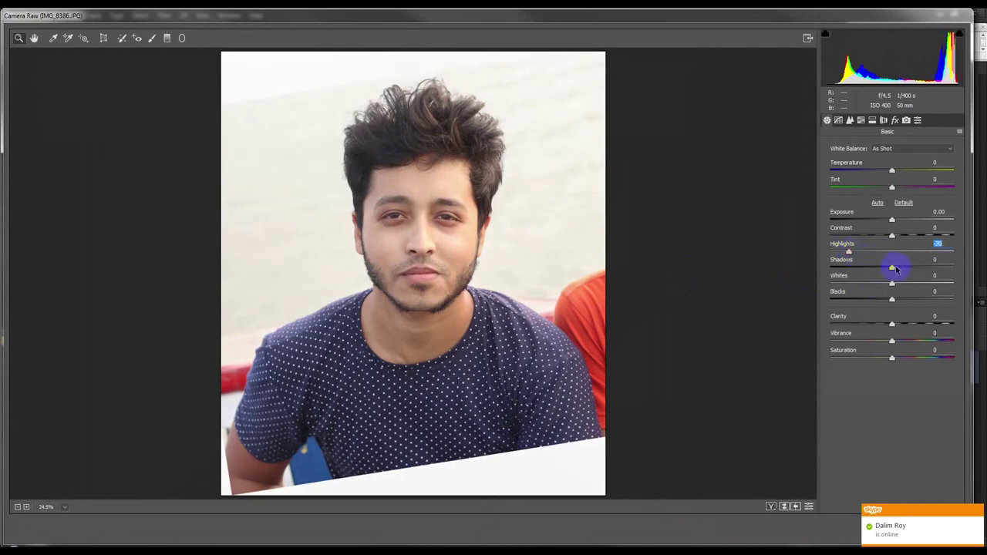
left_click_drag(893, 268, 912, 268)
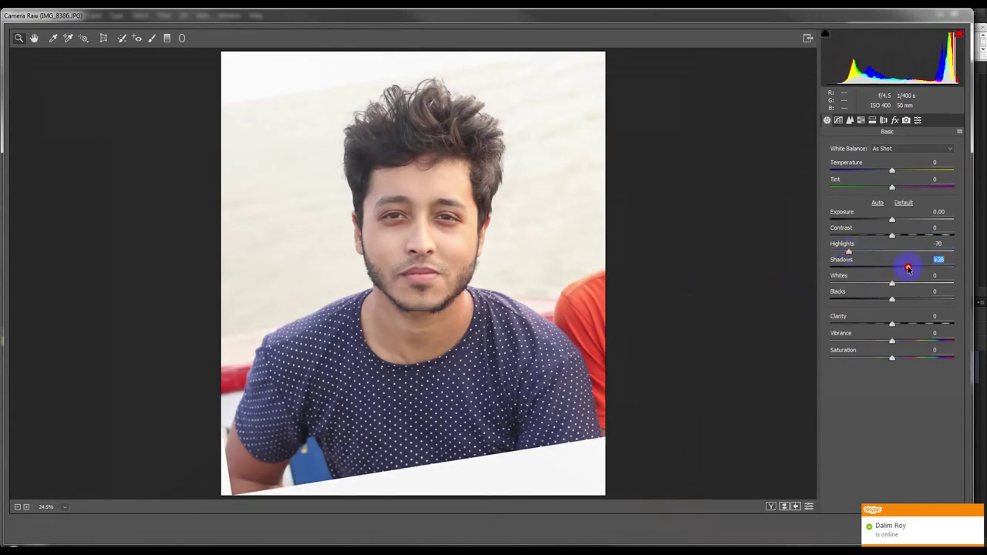
left_click_drag(892, 283, 911, 284)
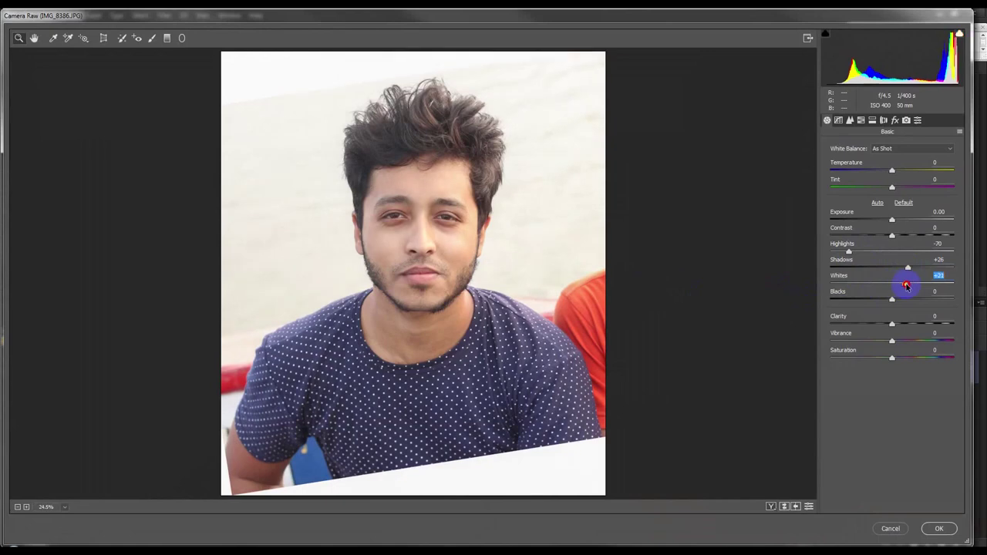
left_click_drag(852, 254, 858, 254)
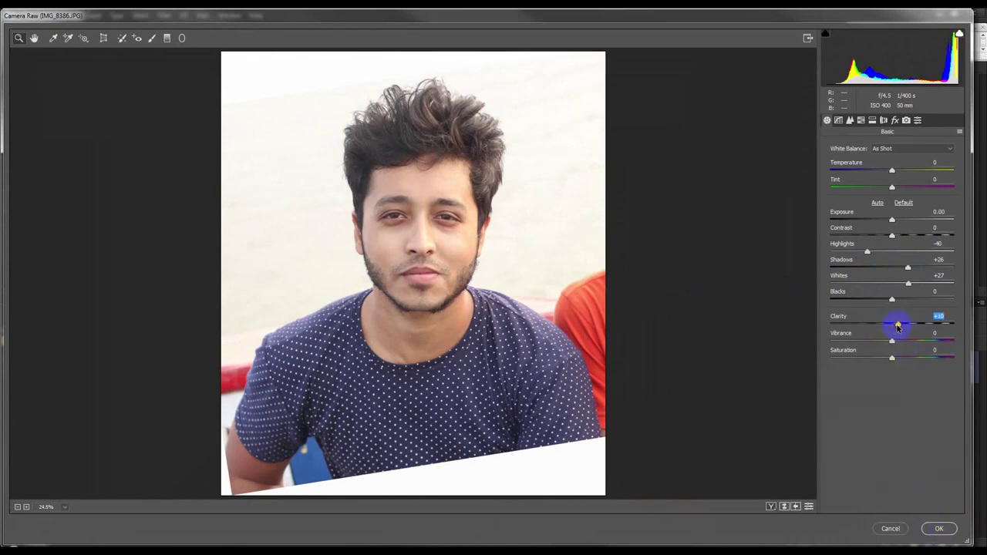
left_click_drag(907, 283, 909, 283)
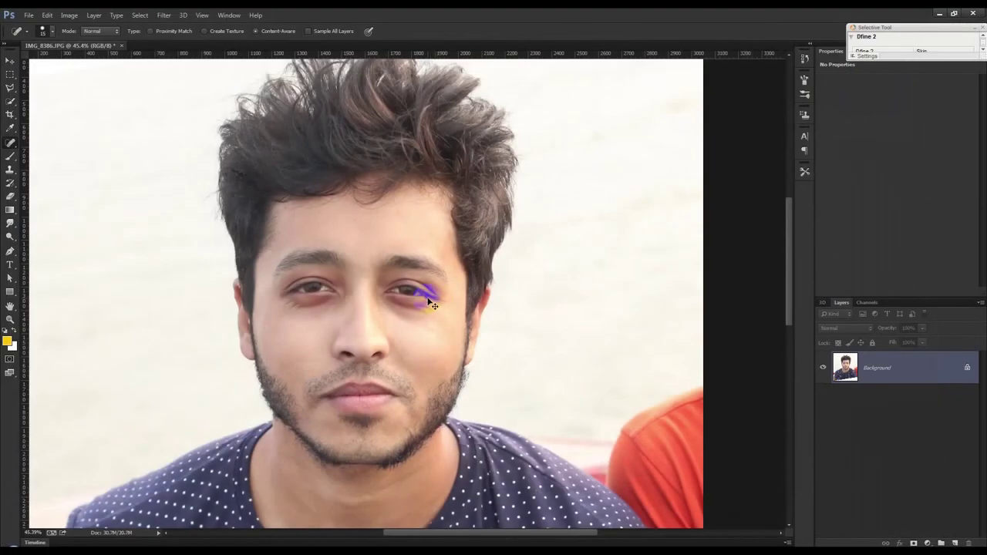
Step: Spot-heal the dark area under the right eye and duplicate the Background layer twice
left_click_drag(424, 295, 418, 300)
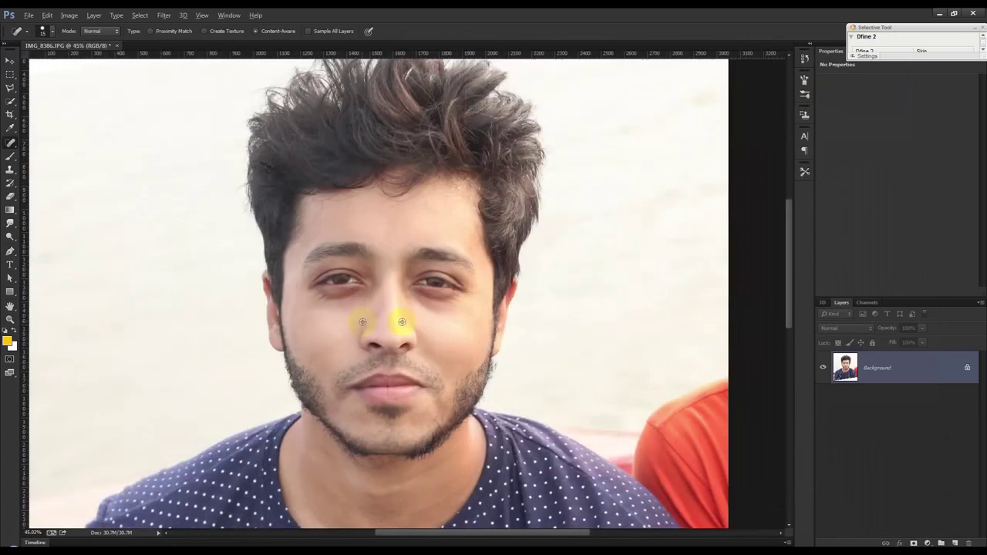
right_click(912, 369)
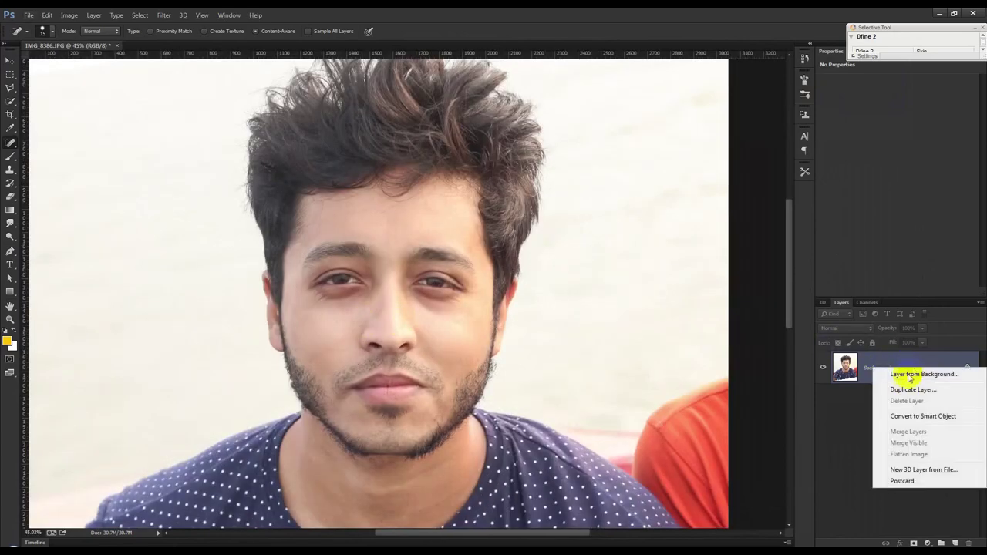
left_click(905, 388)
left_click(584, 177)
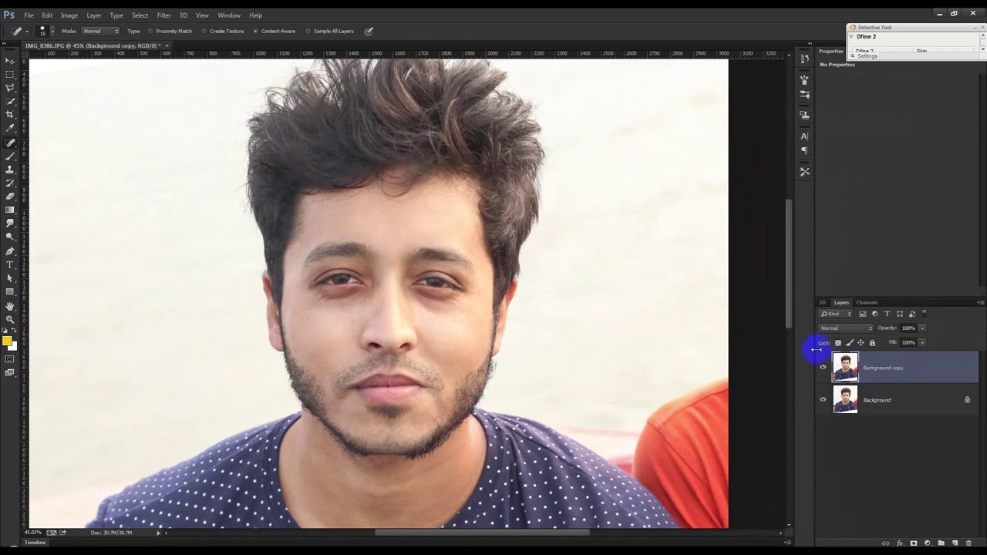
right_click(904, 370)
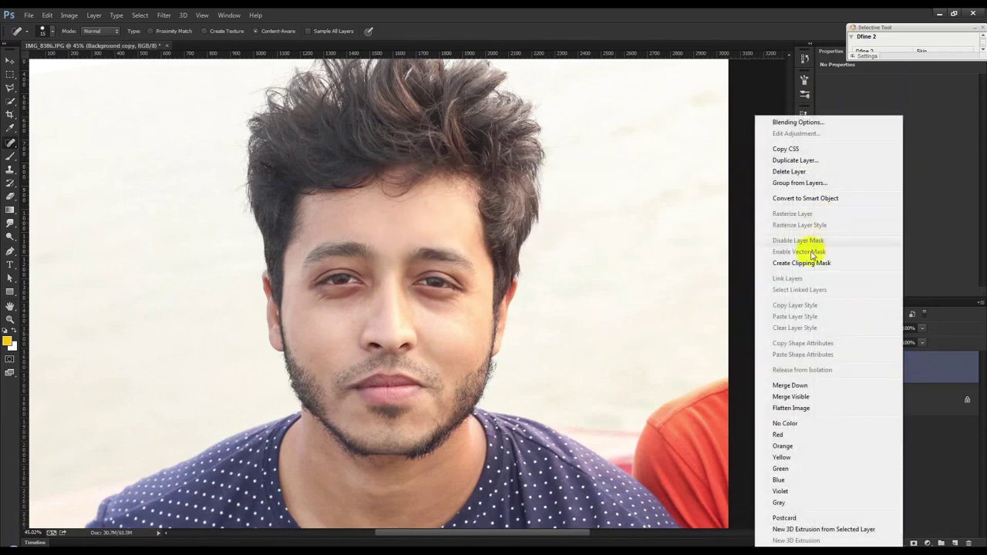
left_click(795, 160)
left_click(580, 176)
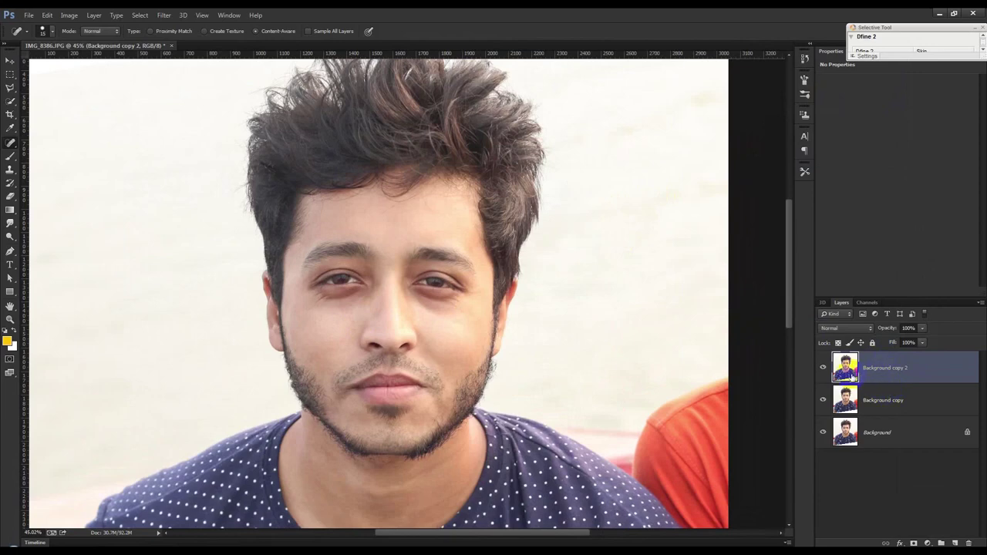
Step: Hide the top copy and rename the Background copies to '1' and '2'
left_click(824, 368)
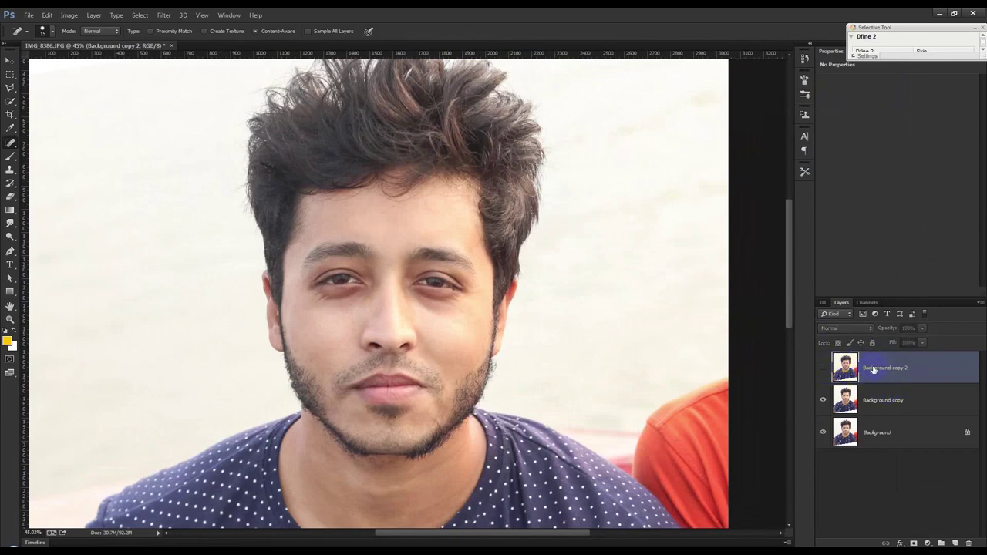
left_click(883, 400)
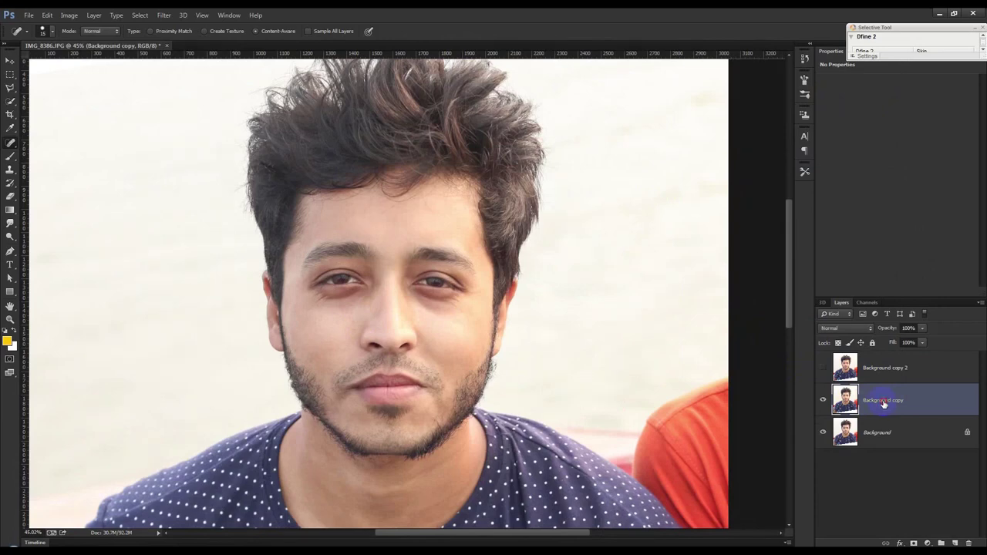
double_click(884, 401)
left_click(870, 368)
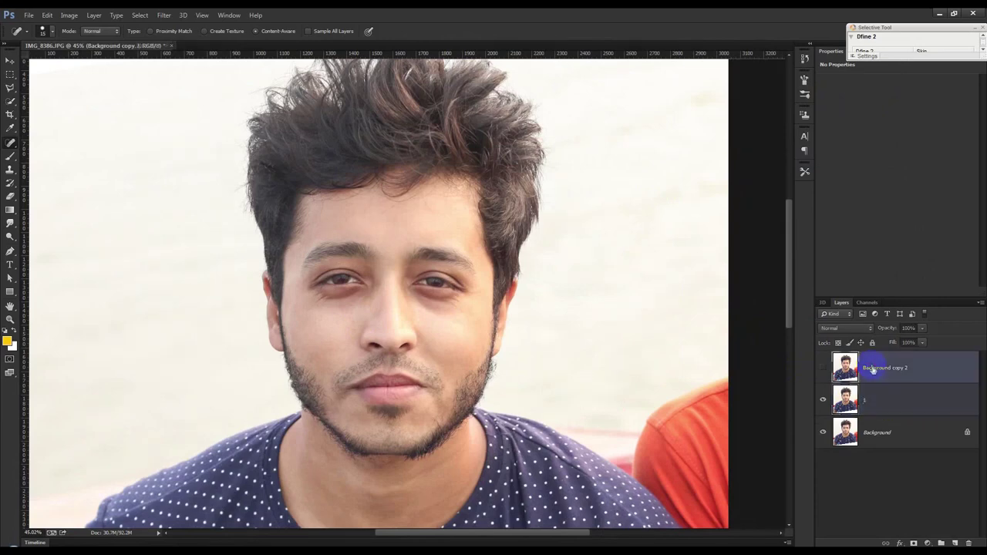
double_click(875, 370)
type("2")
key("Return")
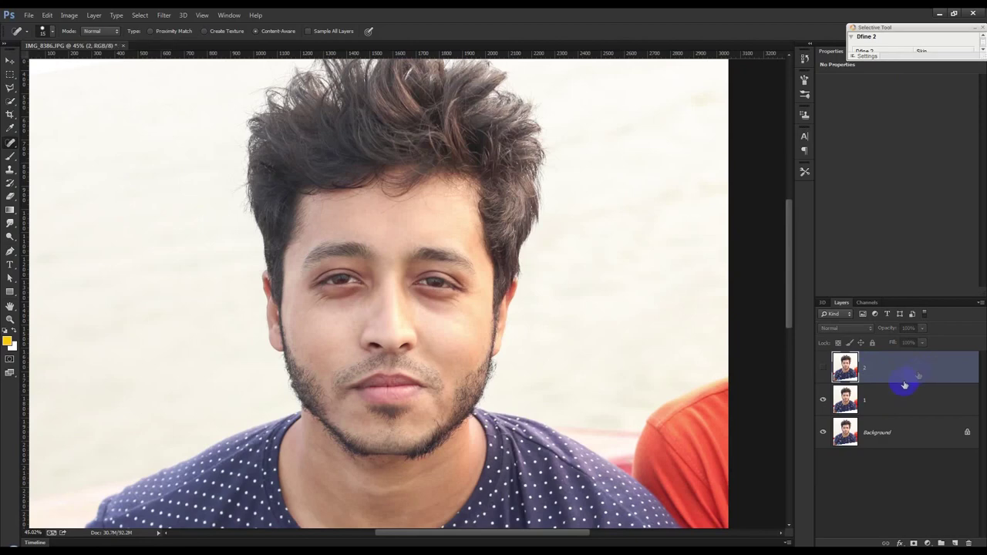
left_click(880, 401)
Step: Blur layer 1 with a Gaussian Blur of radius 5 pixels
left_click(165, 16)
mouse_move(223, 128)
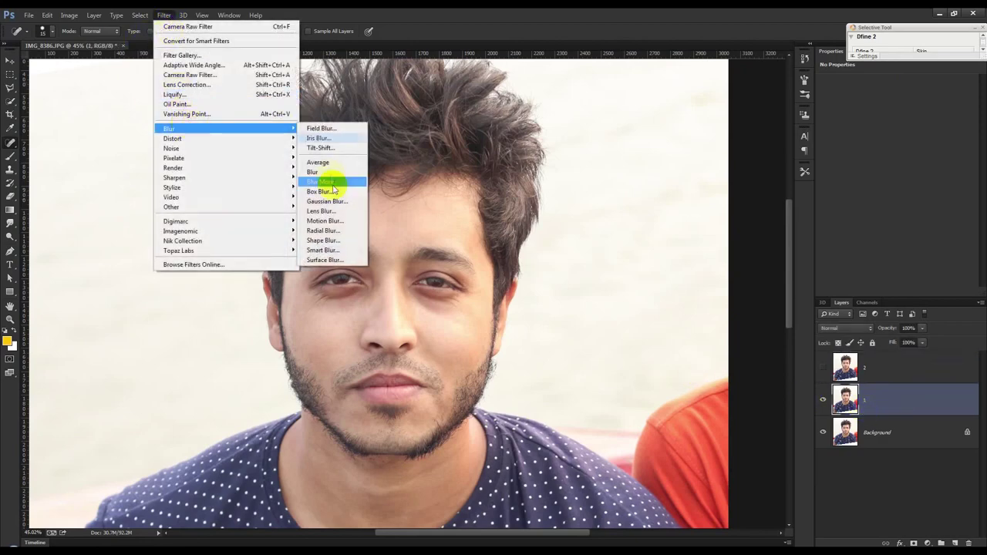
left_click(342, 204)
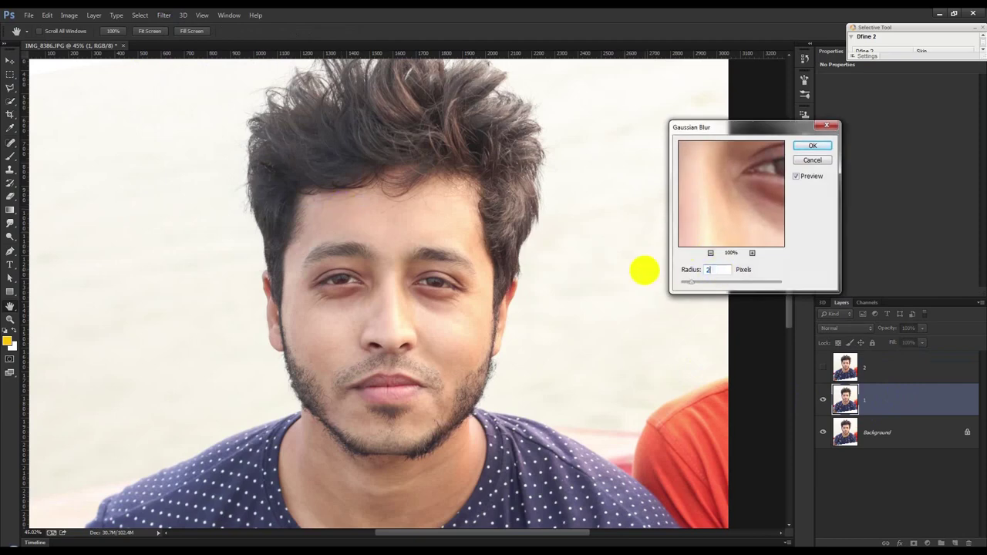
type("0")
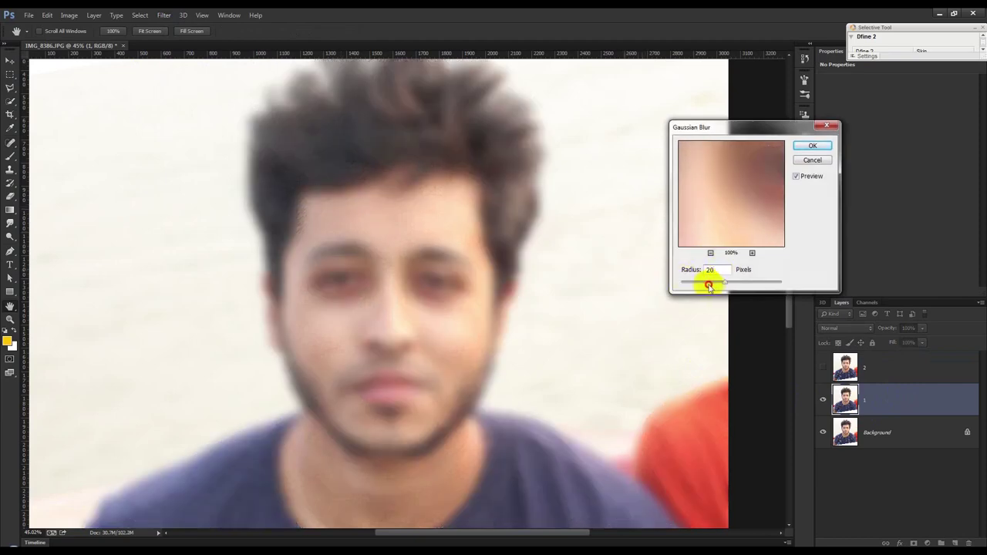
left_click_drag(709, 286, 706, 287)
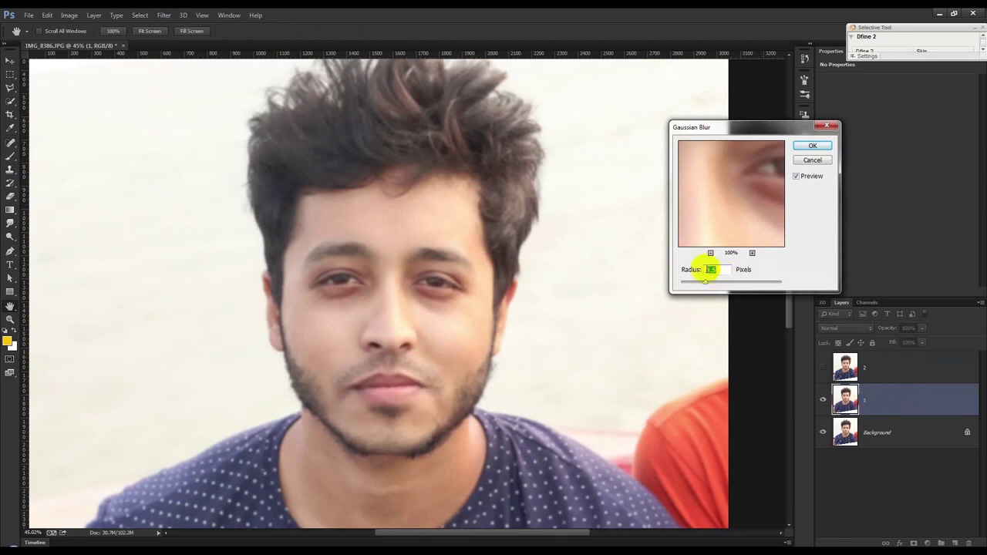
type("5")
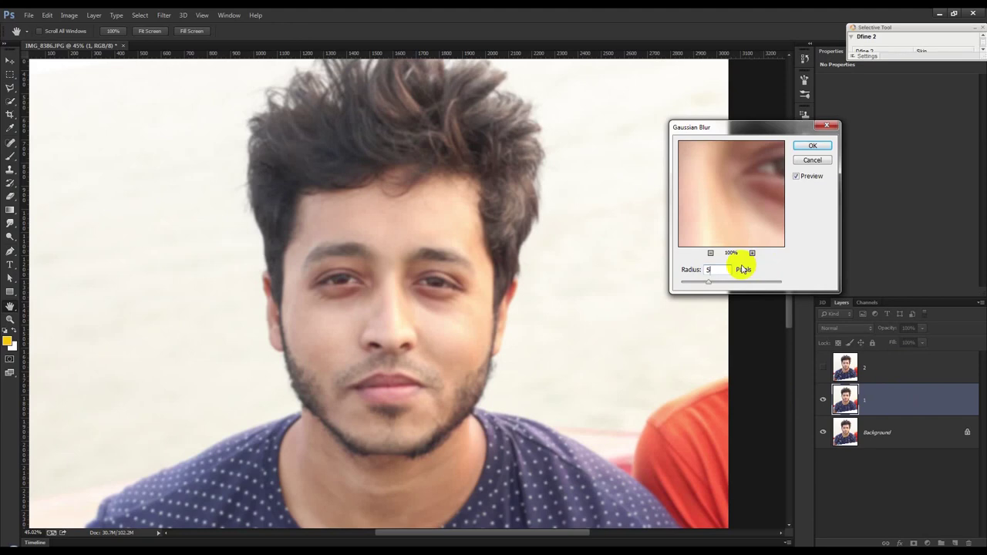
double_click(713, 269)
type("7")
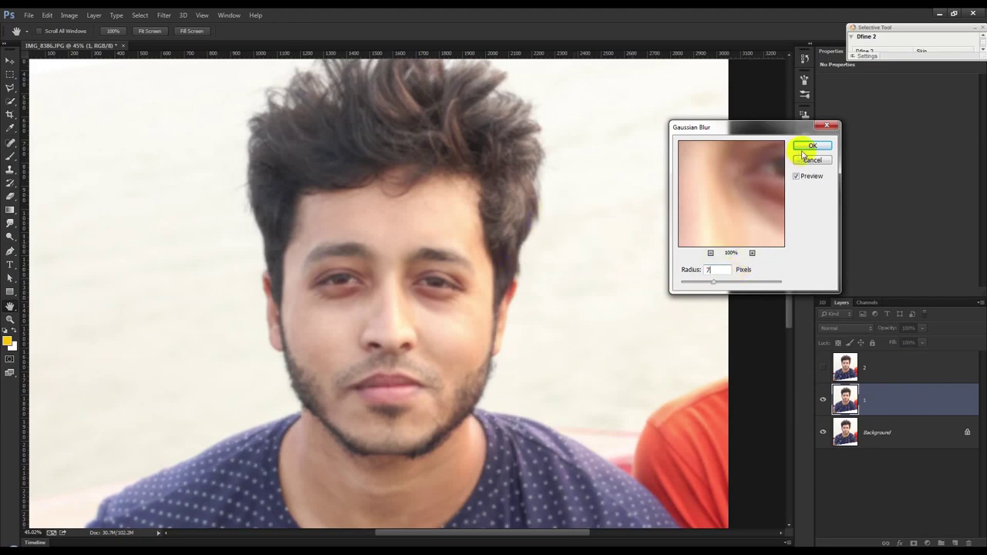
double_click(713, 270)
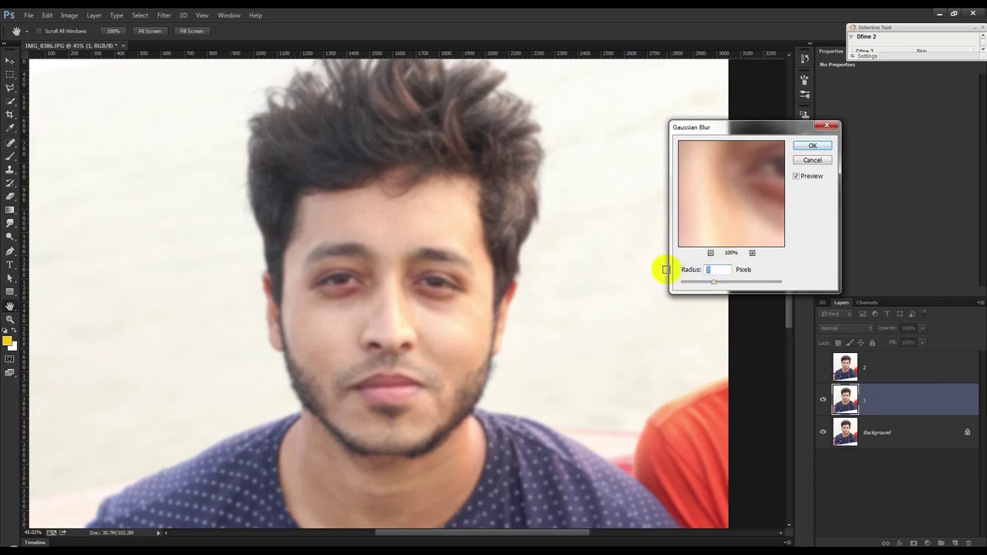
left_click(812, 145)
key("j")
scroll(418, 320, "up", 2)
Step: Select layer 2 and make it visible again
scroll(413, 319, "up", 2)
scroll(408, 319, "up", 1)
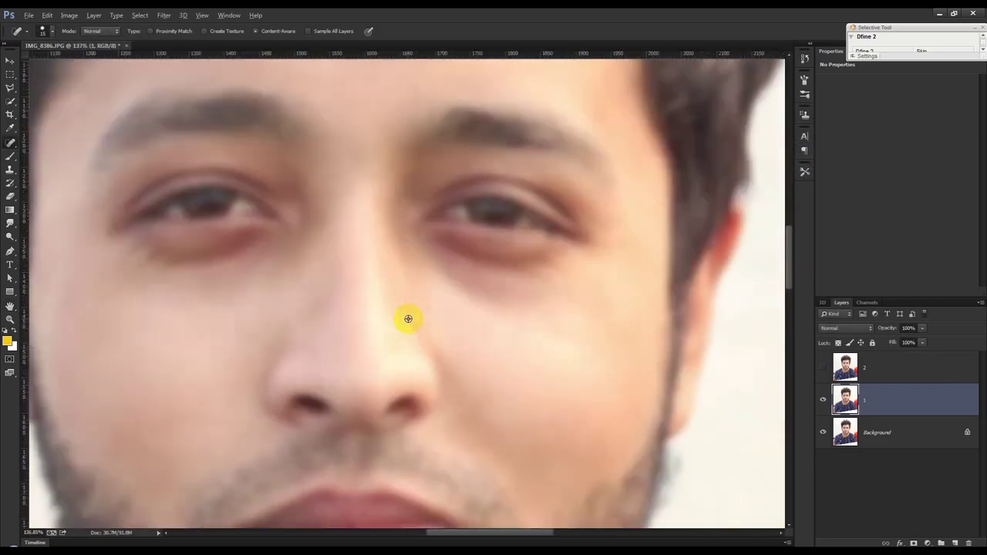
scroll(186, 352, "down", 2)
scroll(209, 373, "down", 1)
scroll(230, 367, "down", 1)
scroll(232, 368, "down", 1)
left_click(853, 371)
left_click(825, 370)
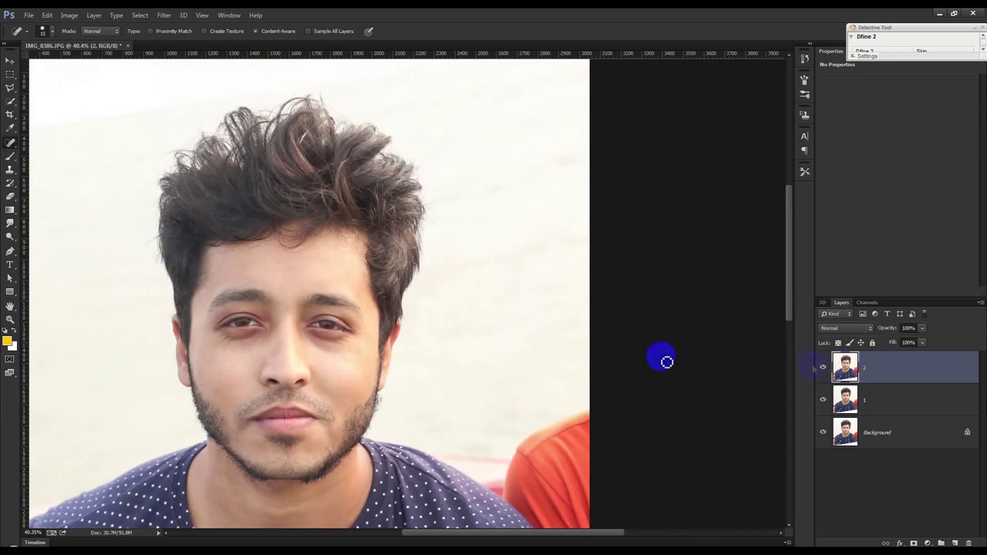
left_click_drag(388, 315, 492, 285)
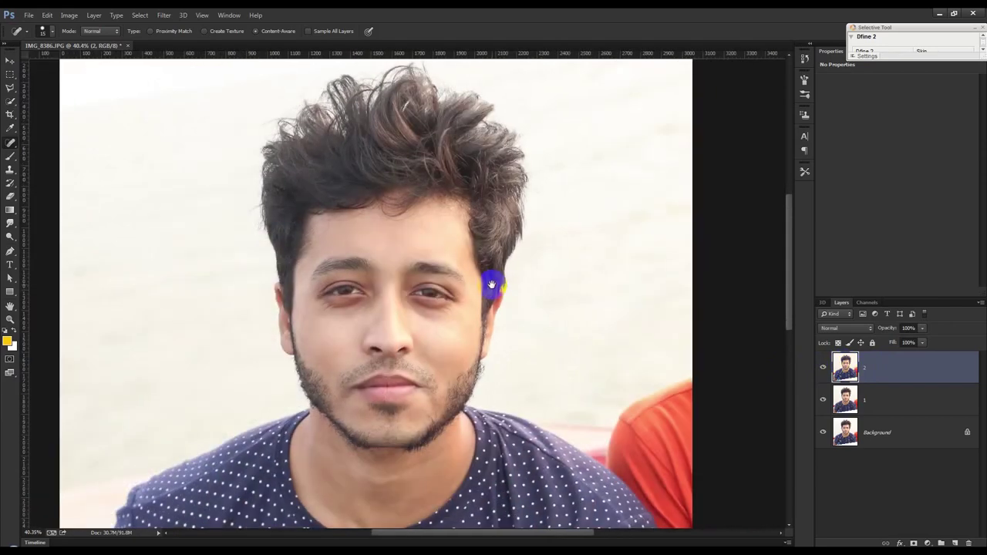
Step: Open Image > Apply Image and expand its Blending list
left_click(68, 15)
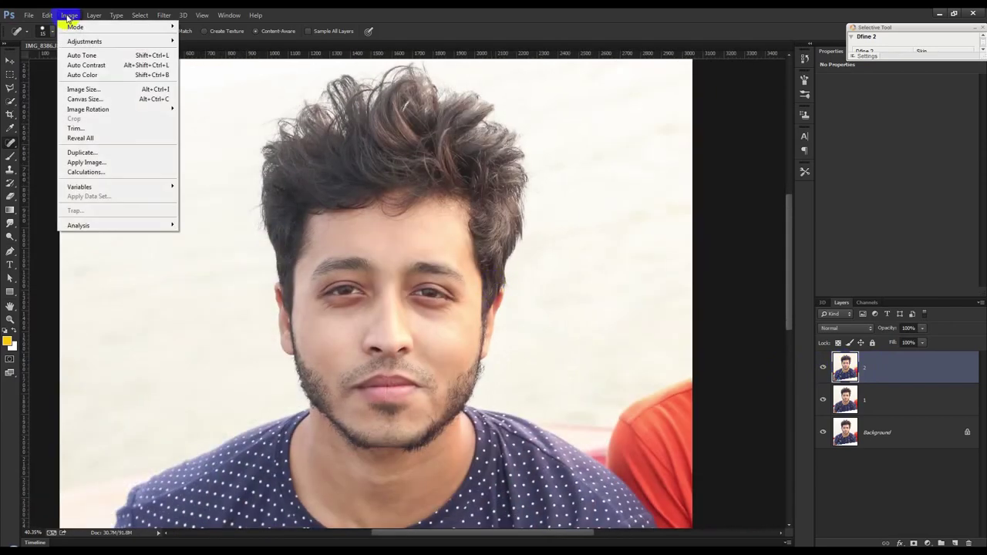
left_click(98, 162)
left_click(627, 185)
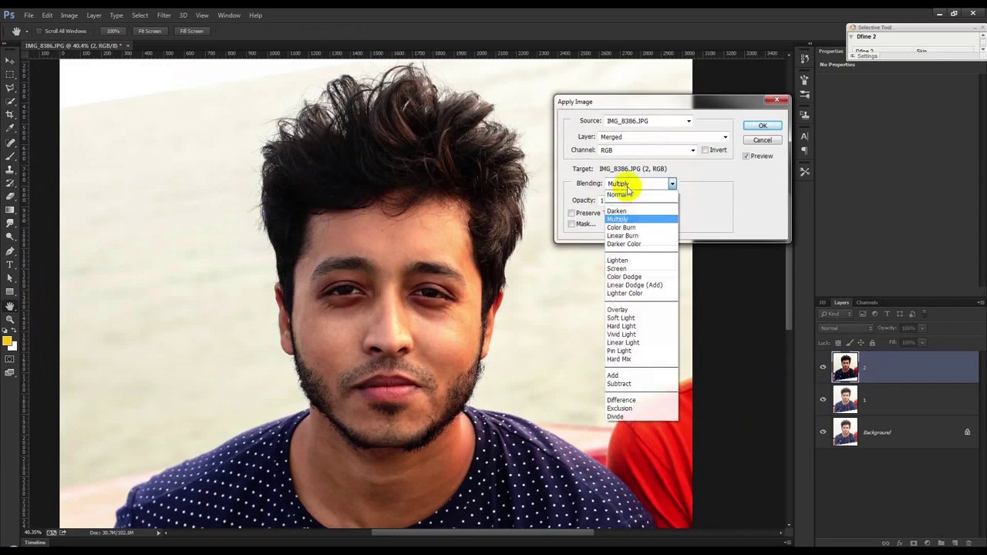
Step: Set Apply Image to Subtract blending with layer 1, RGB channel as the source
left_click(629, 384)
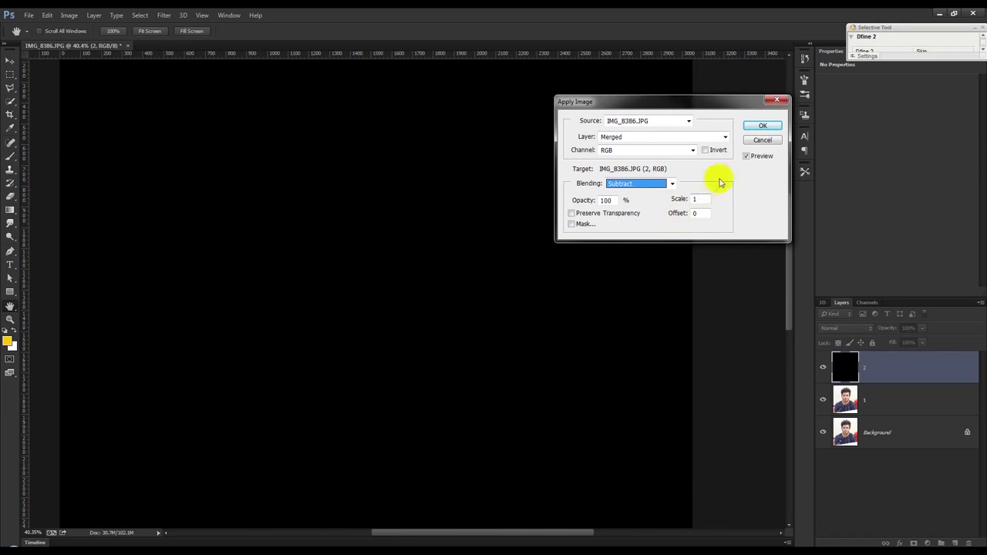
left_click(652, 137)
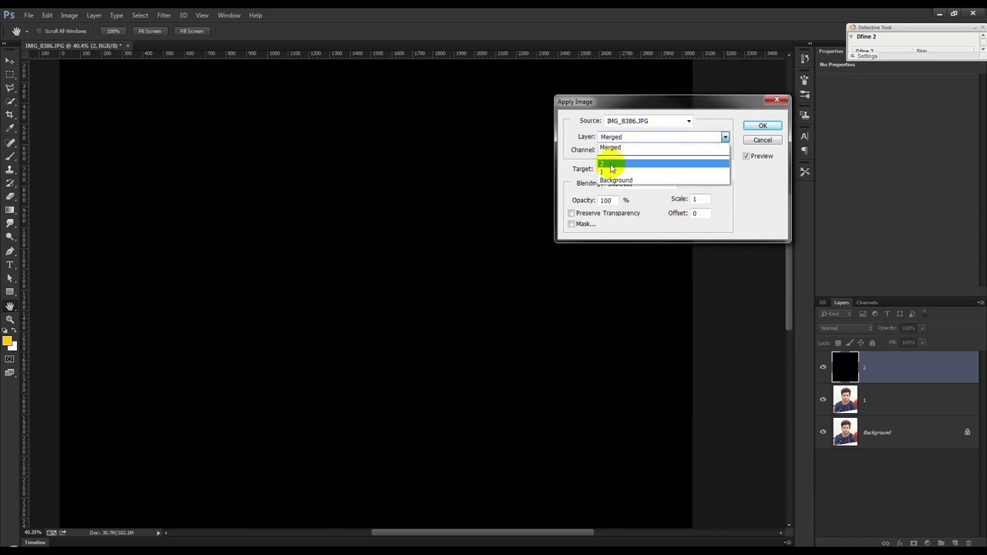
left_click(611, 172)
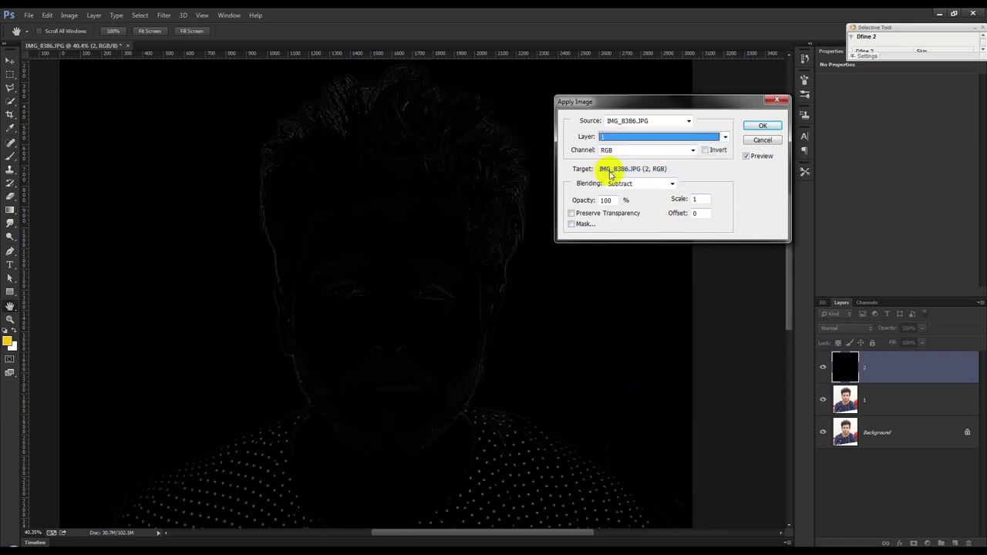
left_click(706, 151)
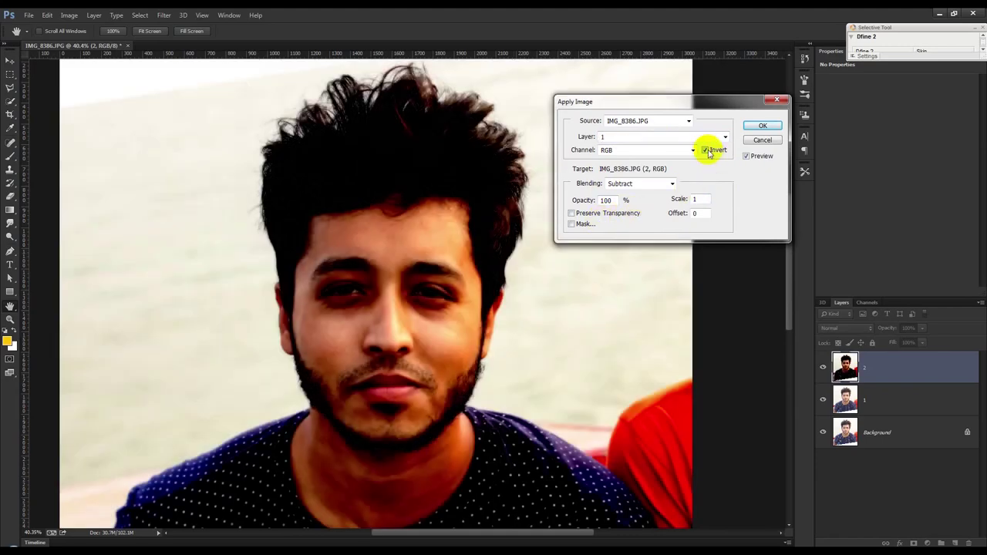
left_click(705, 151)
left_click(657, 150)
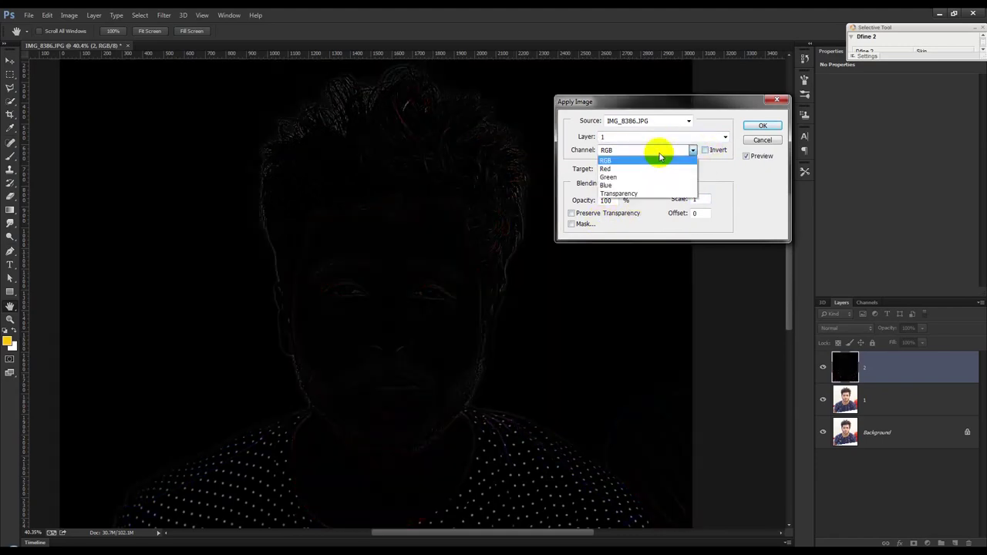
left_click(661, 193)
left_click(656, 154)
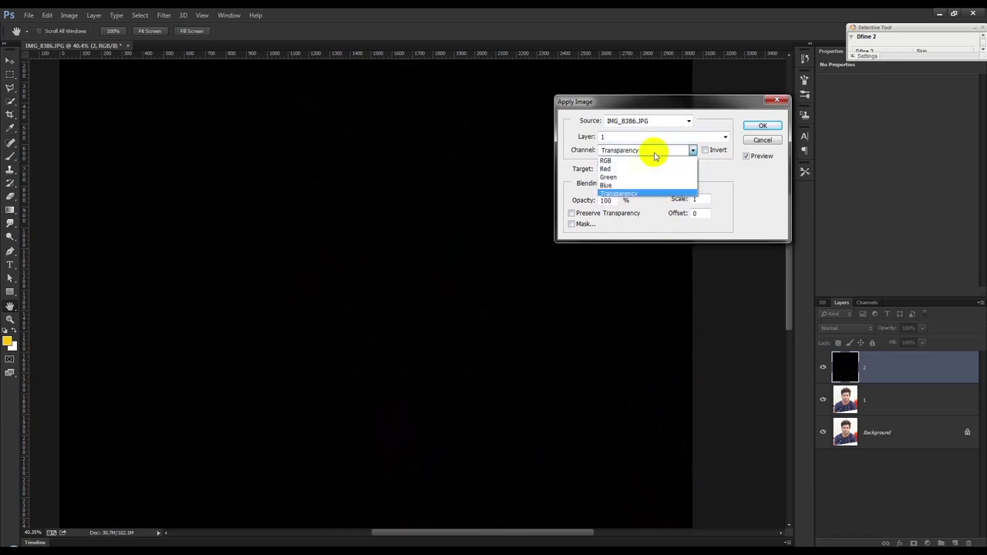
left_click(692, 159)
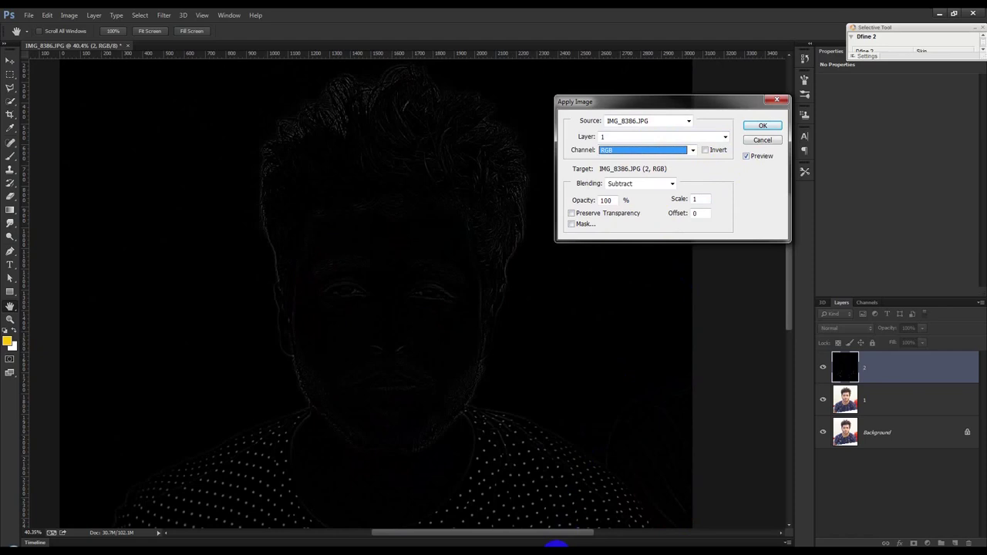
key("Tab")
key("Tab")
key("Tab")
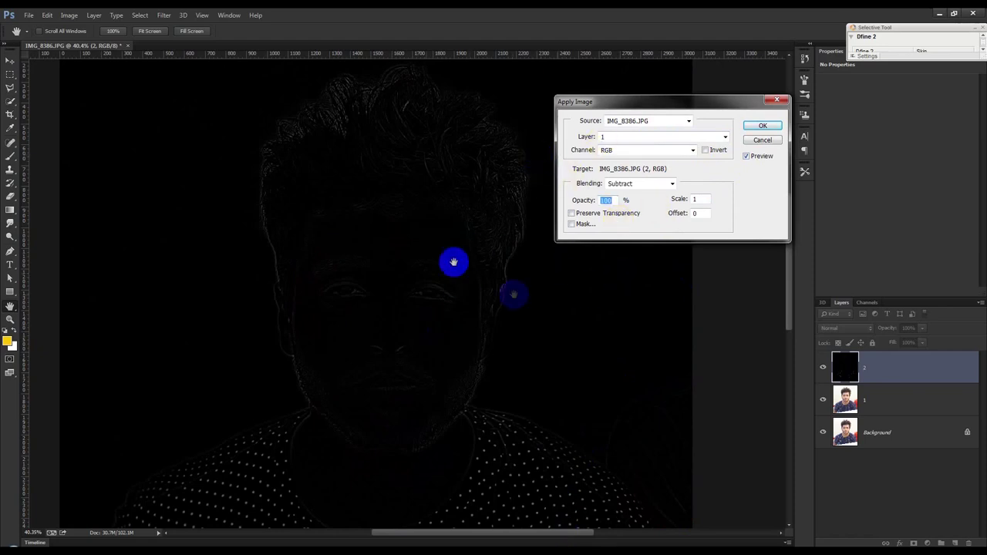
Step: Confirm Subtract from layer 1 RGB and set Scale 2 and Offset 125
left_click_drag(590, 102, 562, 105)
left_click(610, 189)
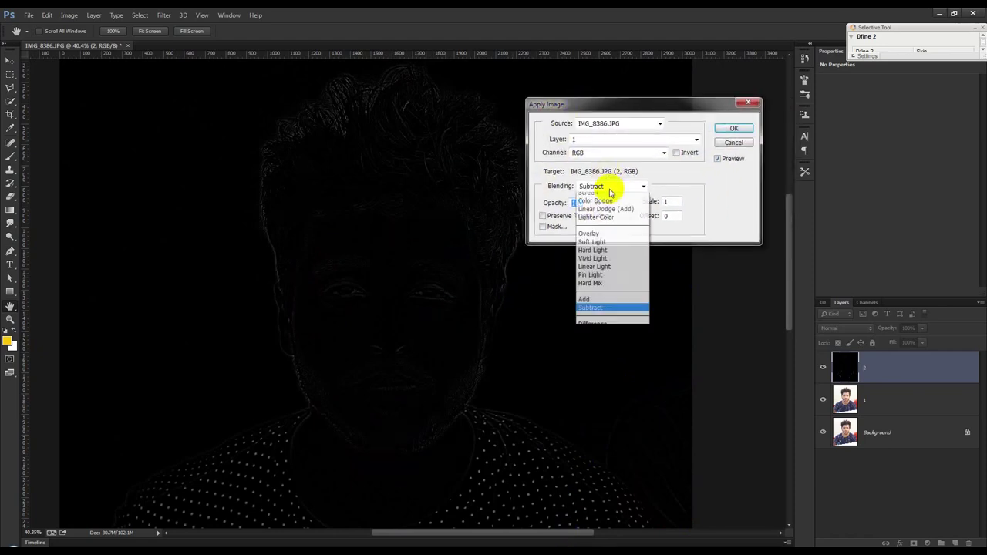
left_click(599, 386)
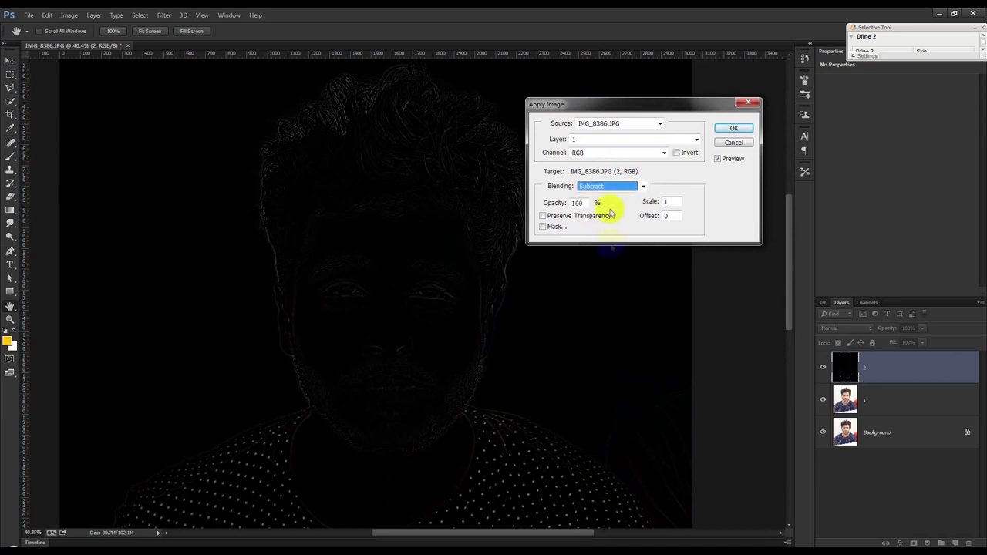
left_click(593, 142)
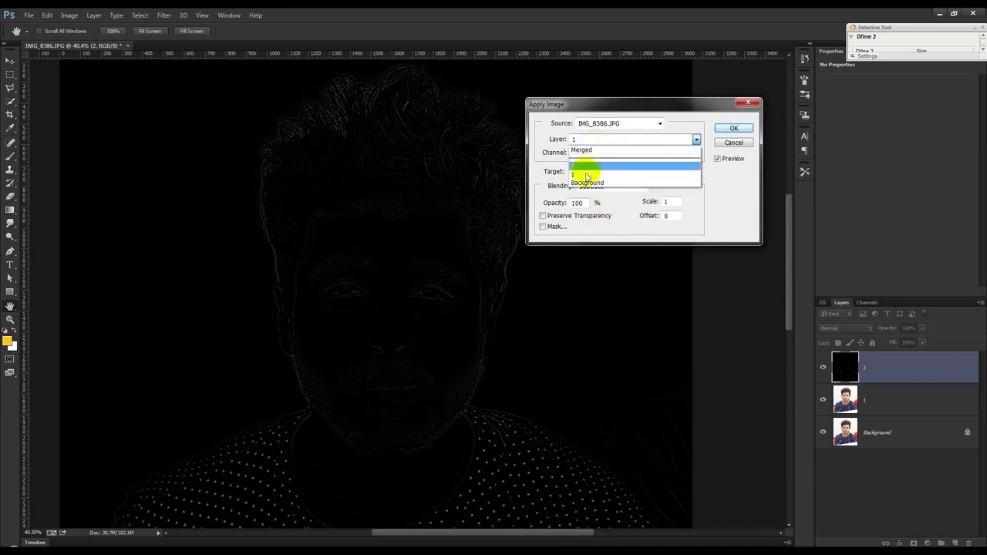
left_click(579, 169)
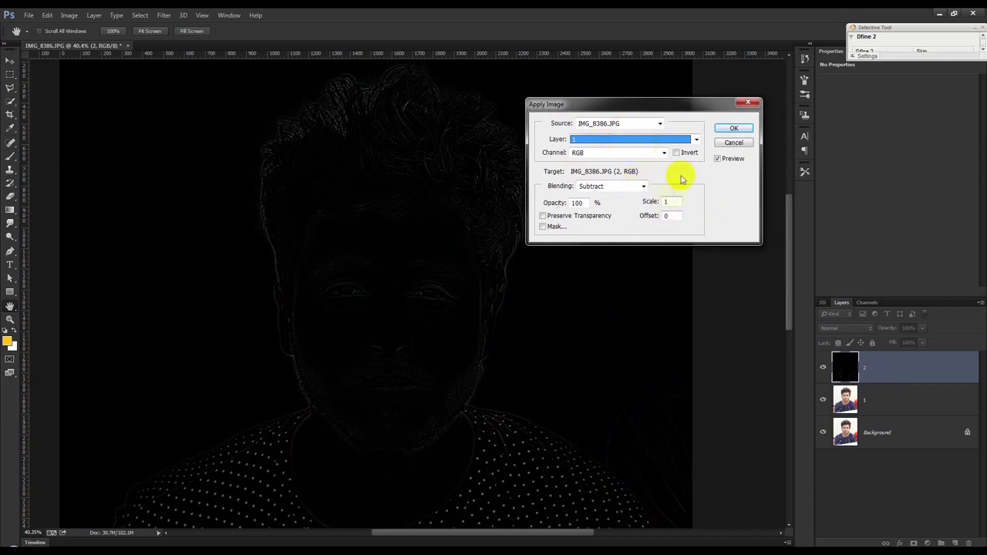
left_click(650, 152)
left_click(649, 157)
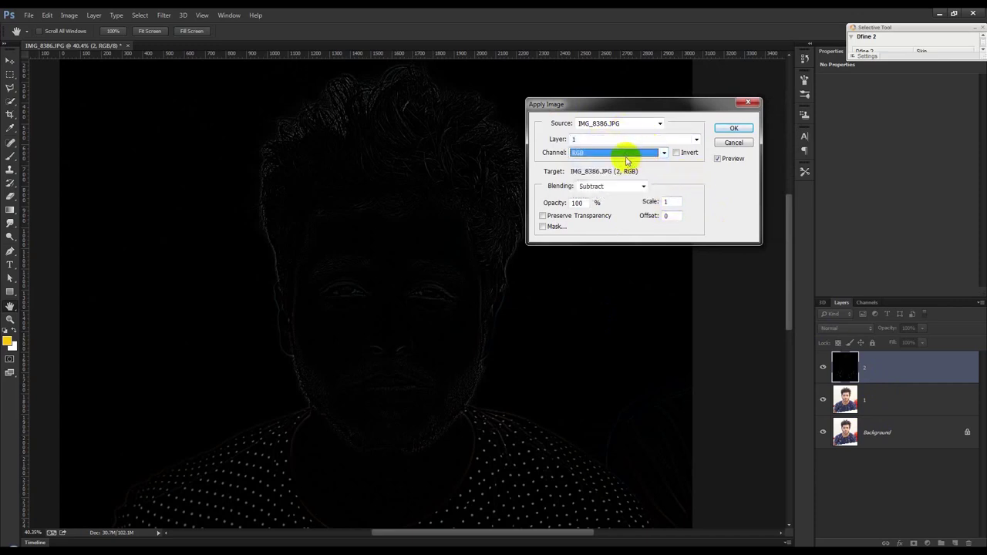
left_click(663, 202)
type("2")
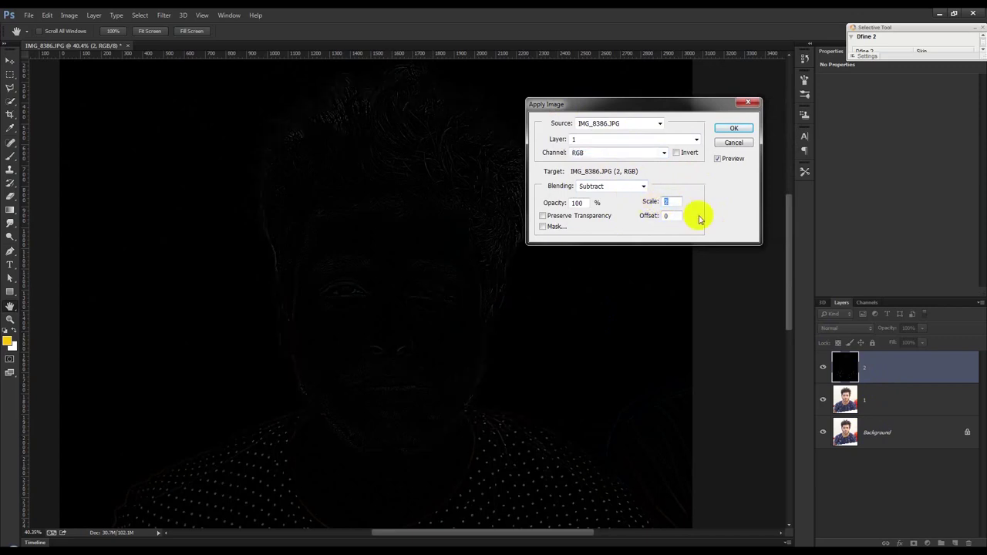
left_click(674, 219)
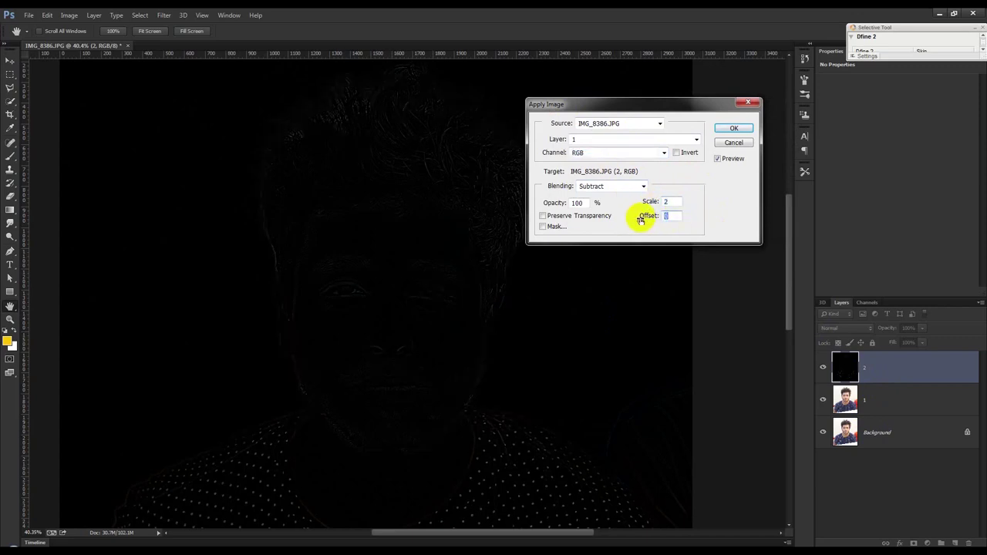
type("125")
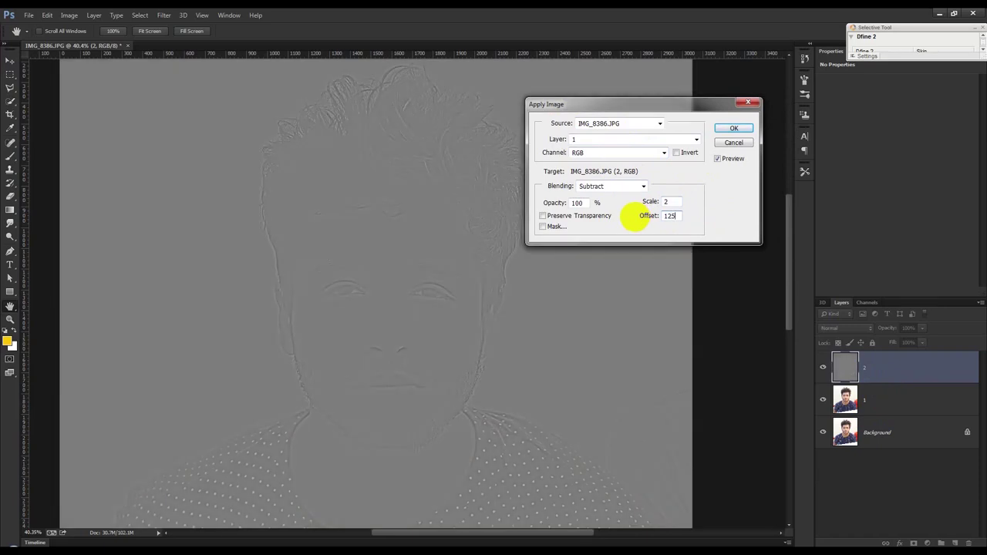
left_click(632, 218)
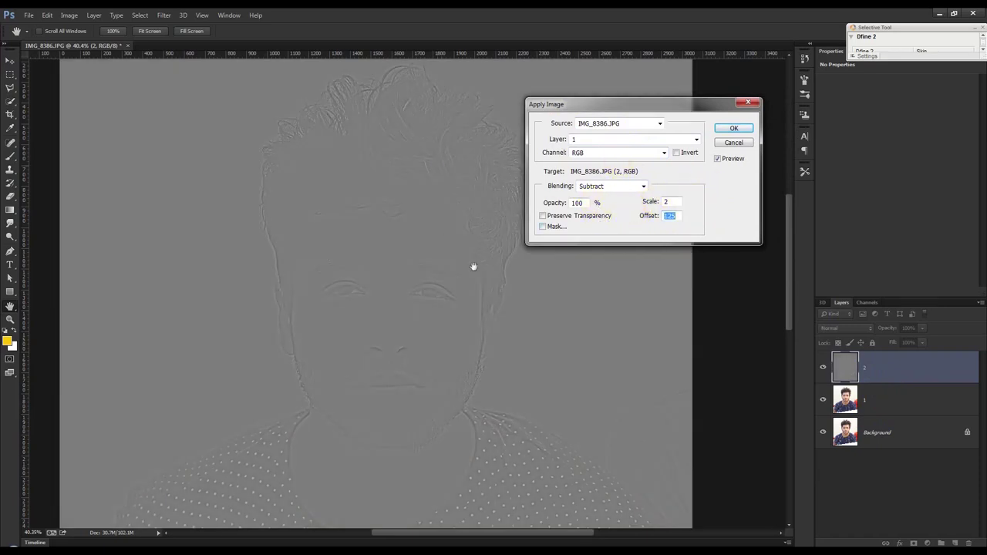
Step: Preview the Lighten, Linear Dodge, Soft Light, Linear Light and Pin Light blending modes
left_click(600, 187)
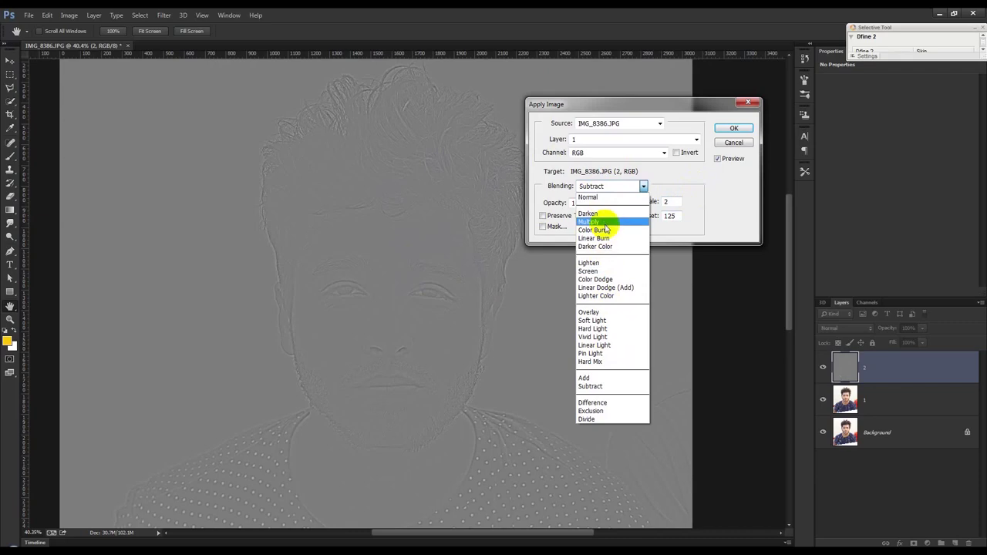
left_click(588, 263)
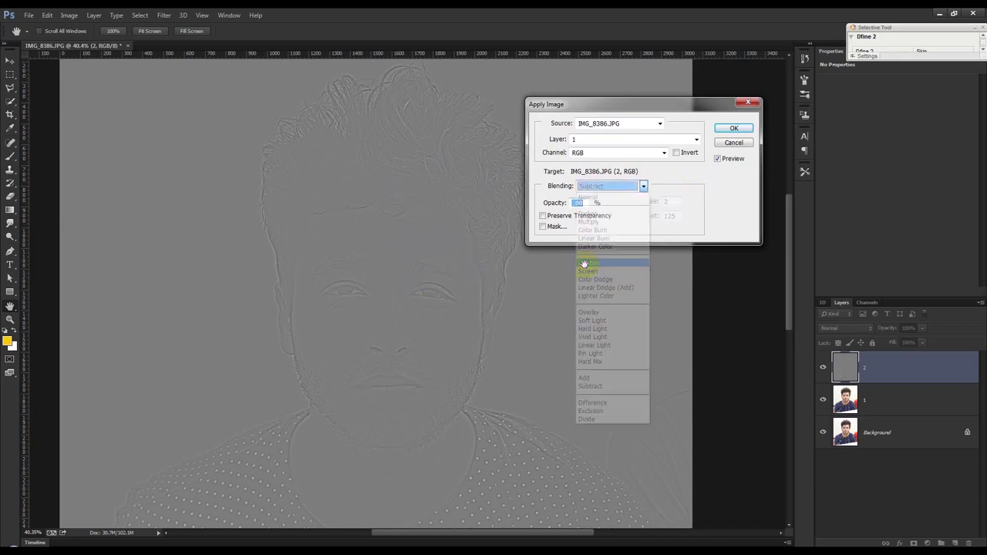
left_click(643, 185)
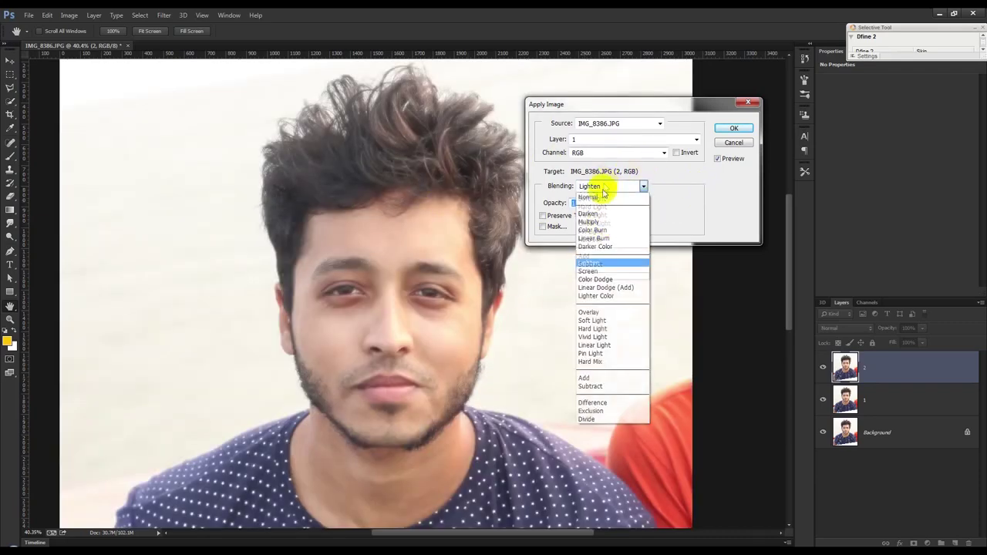
left_click(600, 287)
left_click(607, 187)
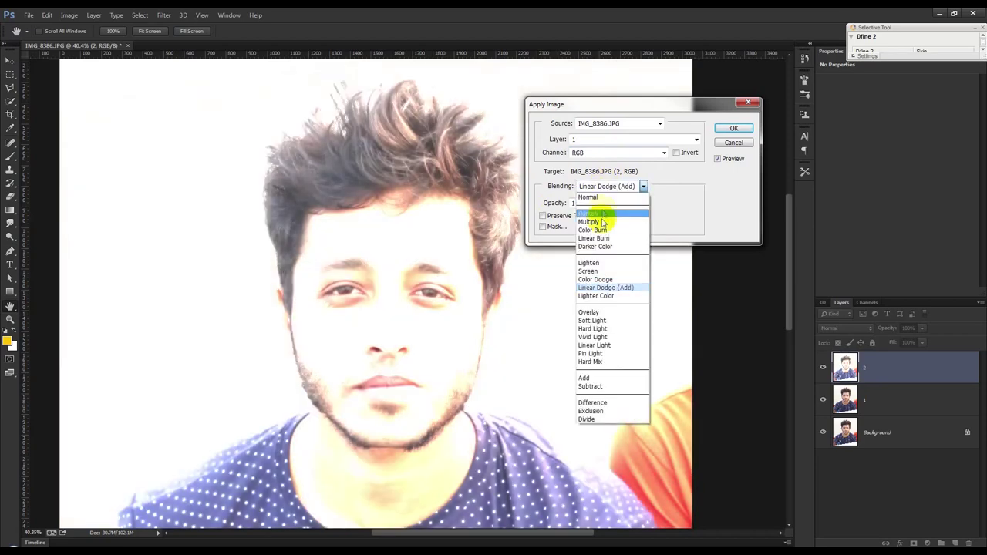
left_click(590, 261)
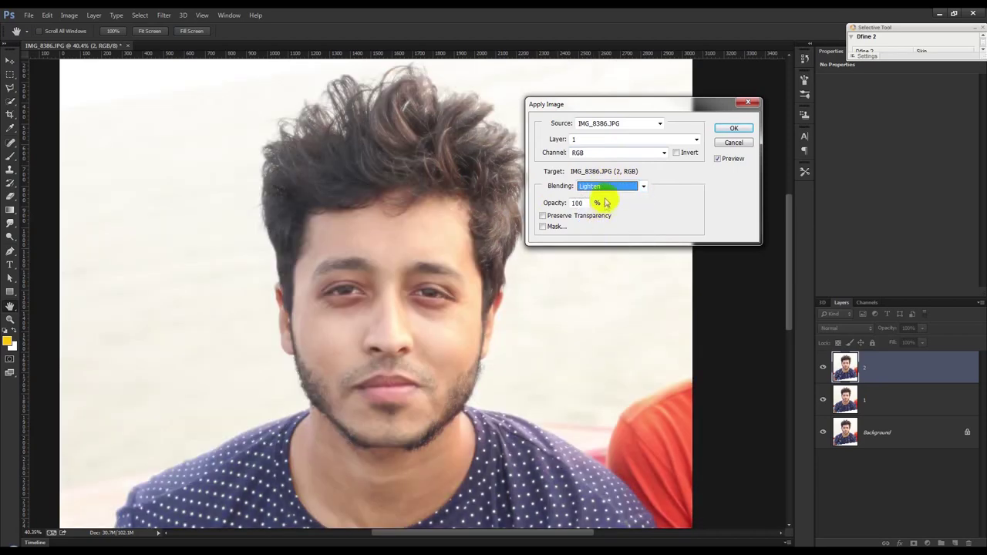
key("Down")
key("Down")
key("Down")
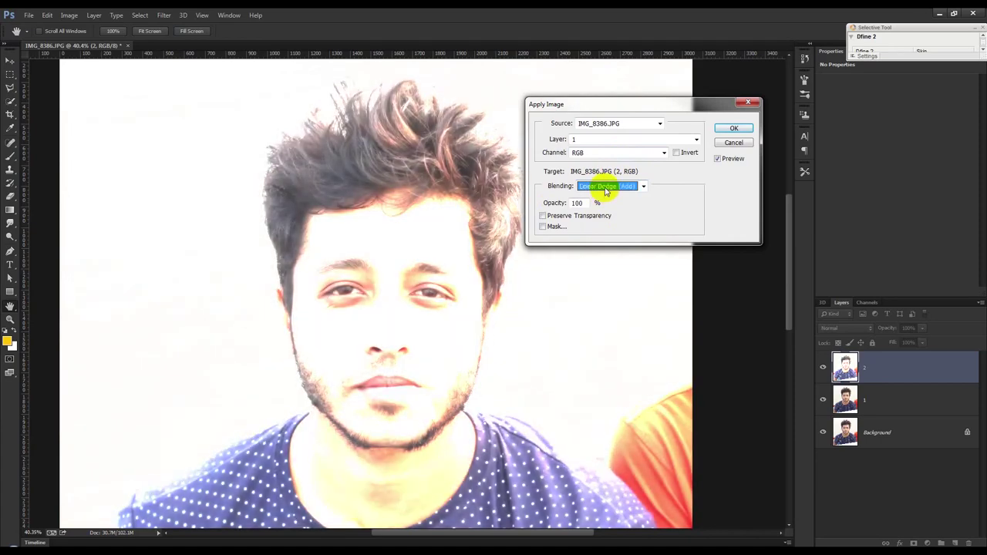
key("Down")
key("Down")
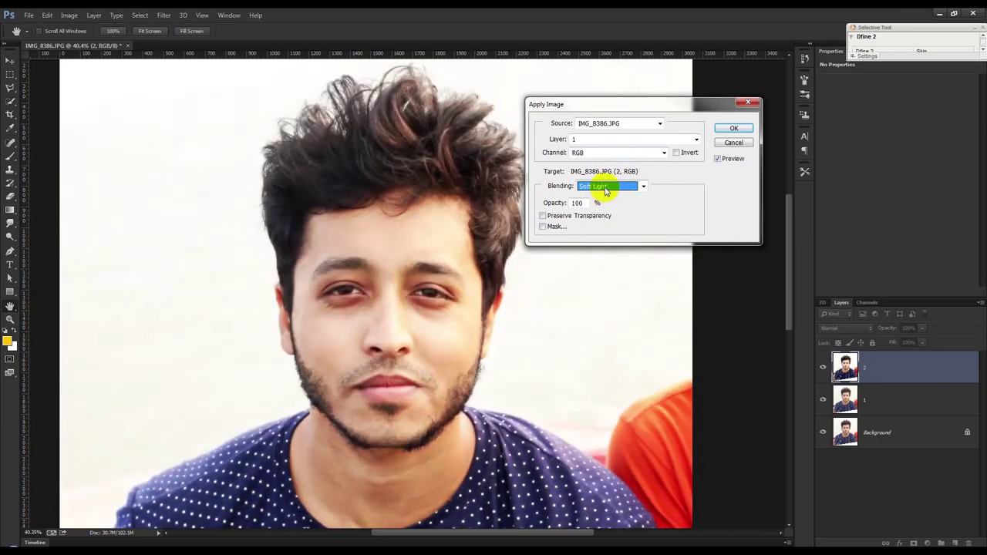
key("Down")
key("Down")
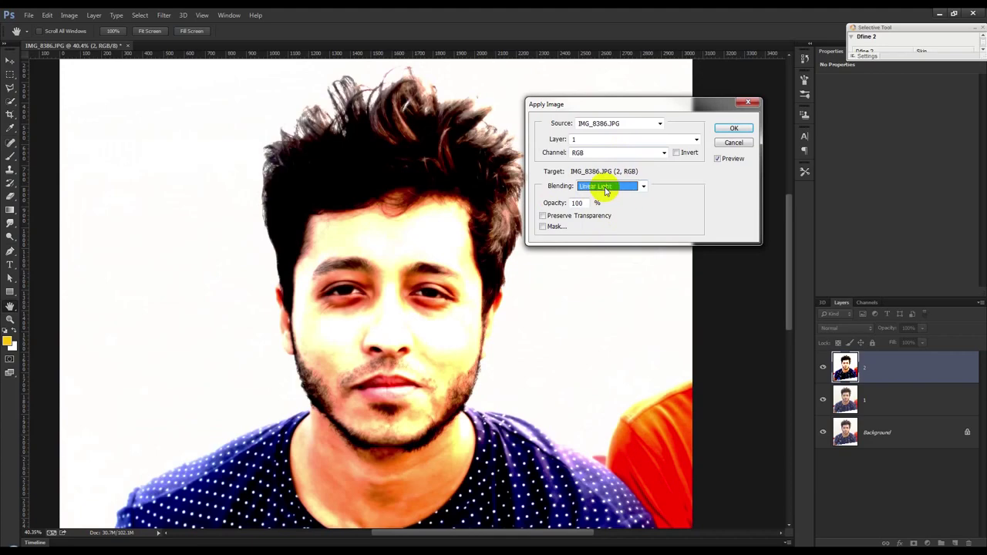
key("Down")
key("Up")
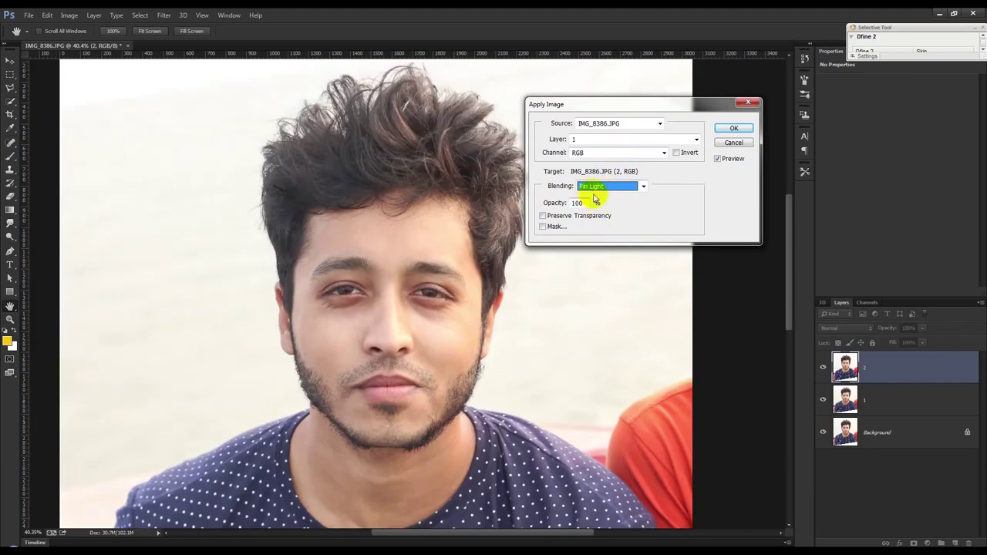
Step: Compare with Preview toggled, return to Subtract blending and apply it to layer 2
left_click(718, 158)
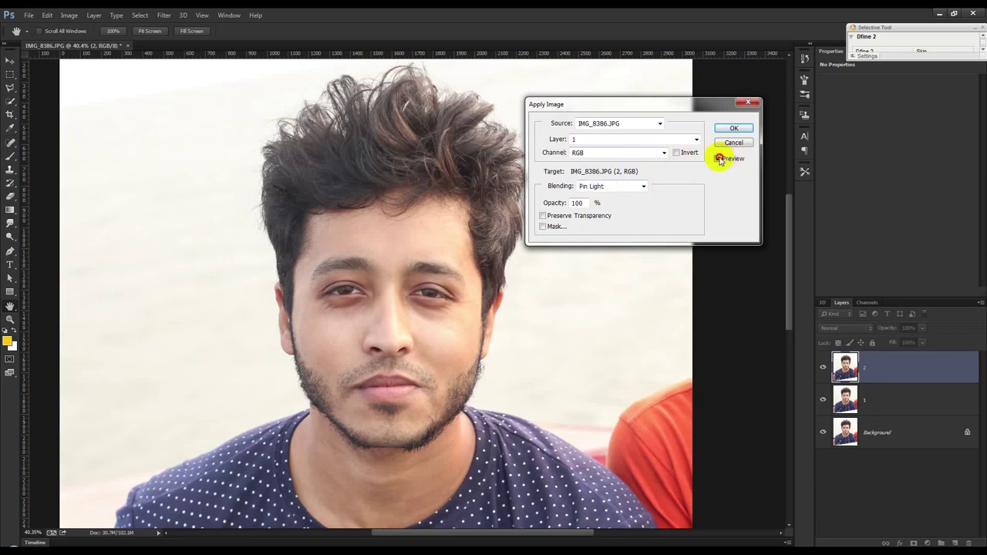
left_click(718, 159)
left_click(609, 152)
left_click(594, 162)
left_click(595, 187)
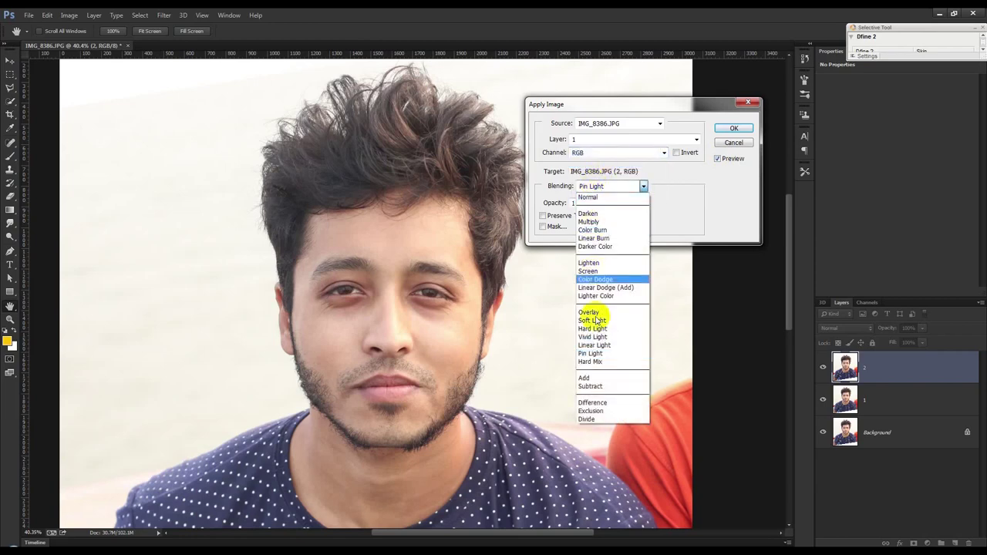
left_click(594, 378)
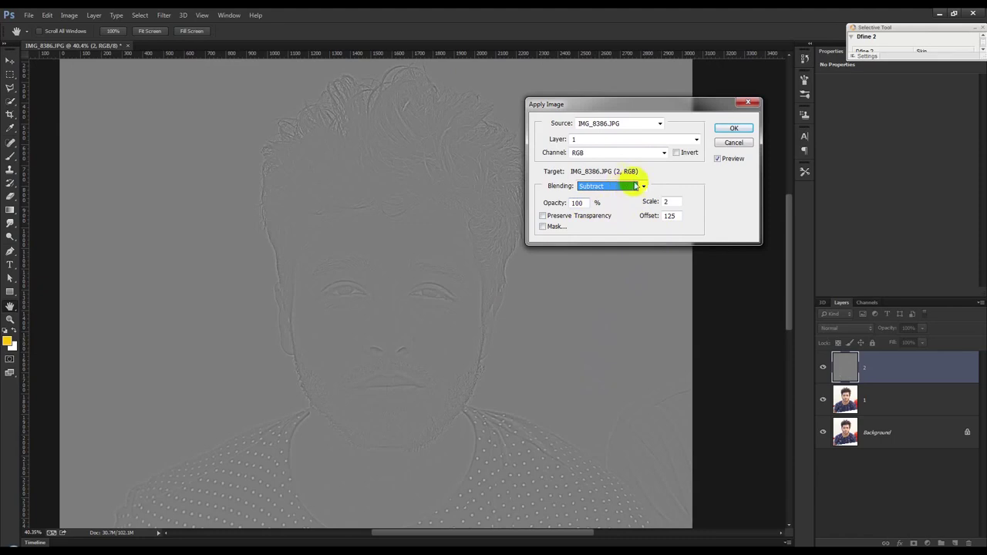
left_click(735, 129)
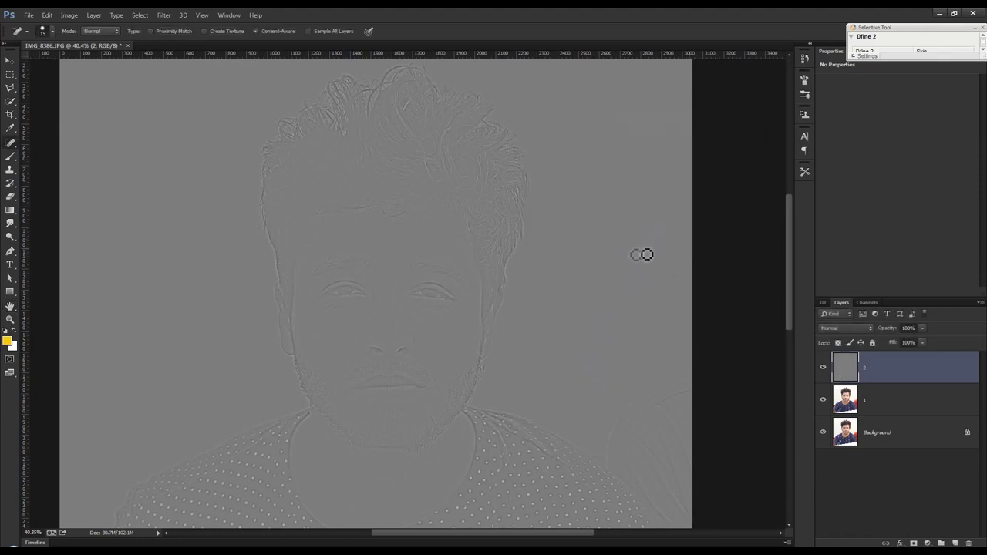
Step: Try Overlay and Linear Dodge (Add), then settle on Linear Light as layer 2's blend mode
left_click(827, 330)
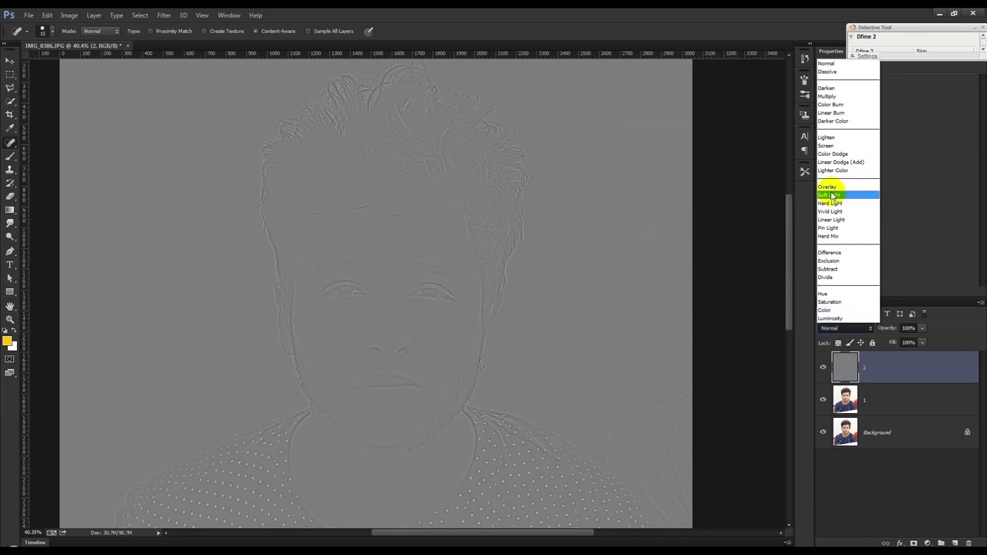
left_click(830, 188)
left_click(847, 330)
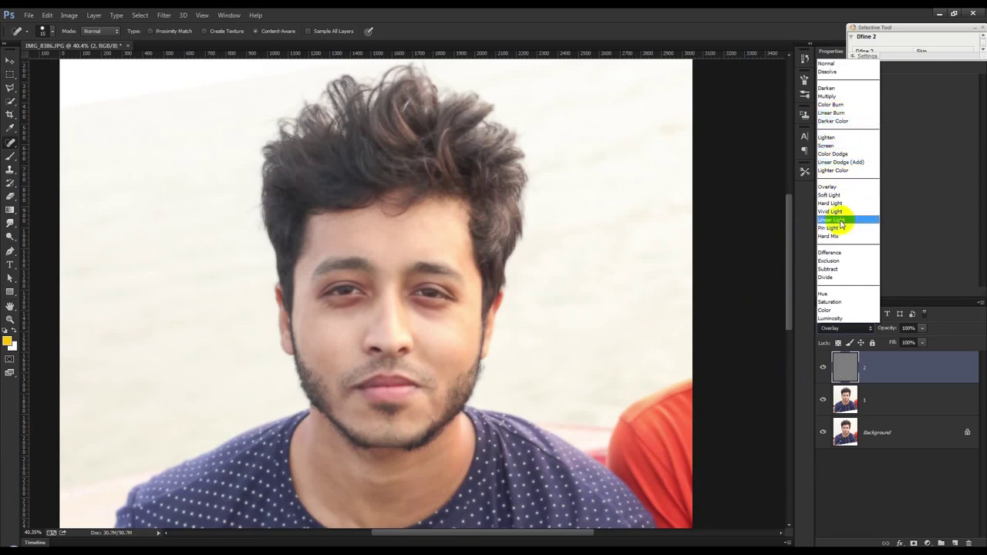
left_click(840, 162)
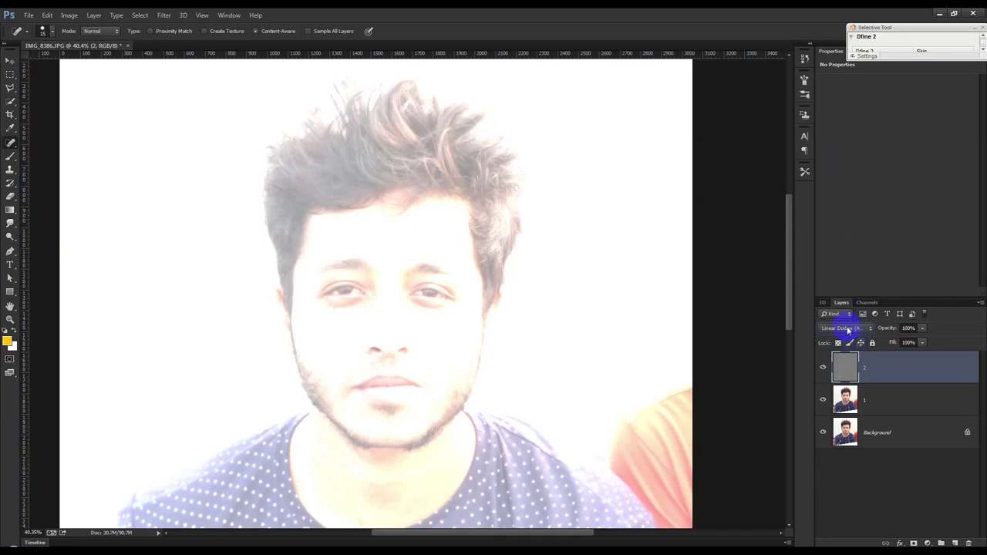
scroll(847, 331, "down", 1)
scroll(847, 330, "down", 2)
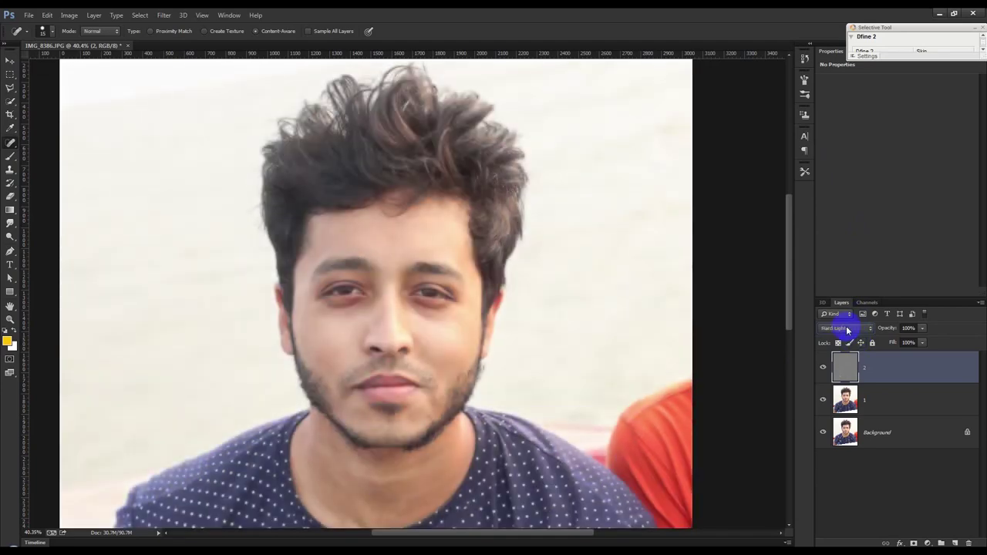
scroll(847, 330, "down", 1)
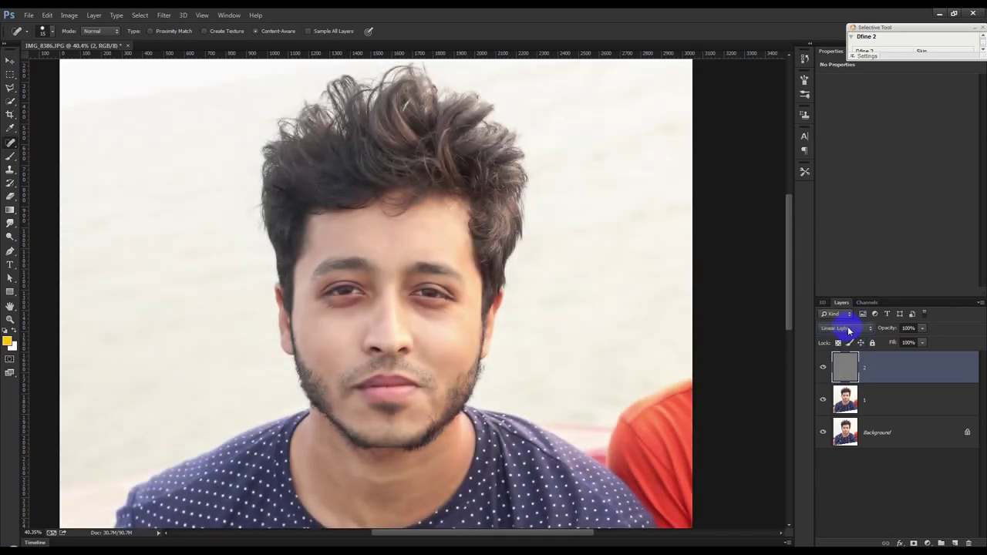
Step: With the Move tool, zoom in and toggle layers 2 and 1 to compare the retouch
left_click(10, 60)
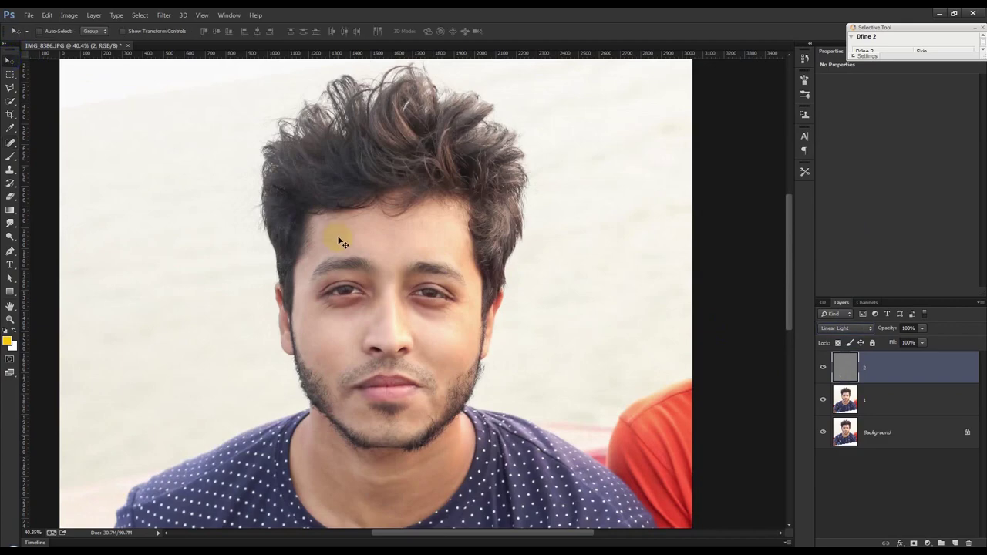
scroll(370, 331, "up", 3)
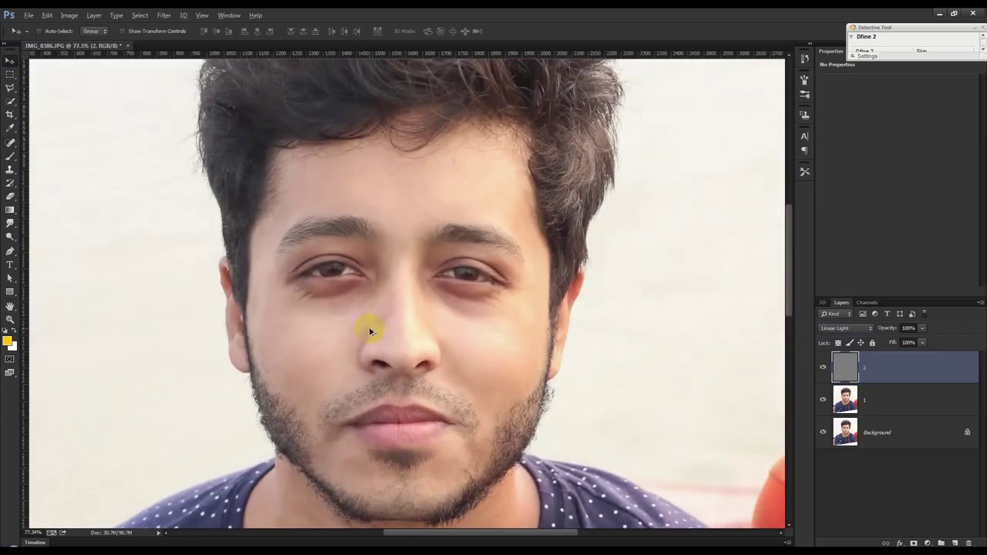
scroll(370, 331, "up", 3)
left_click(824, 373)
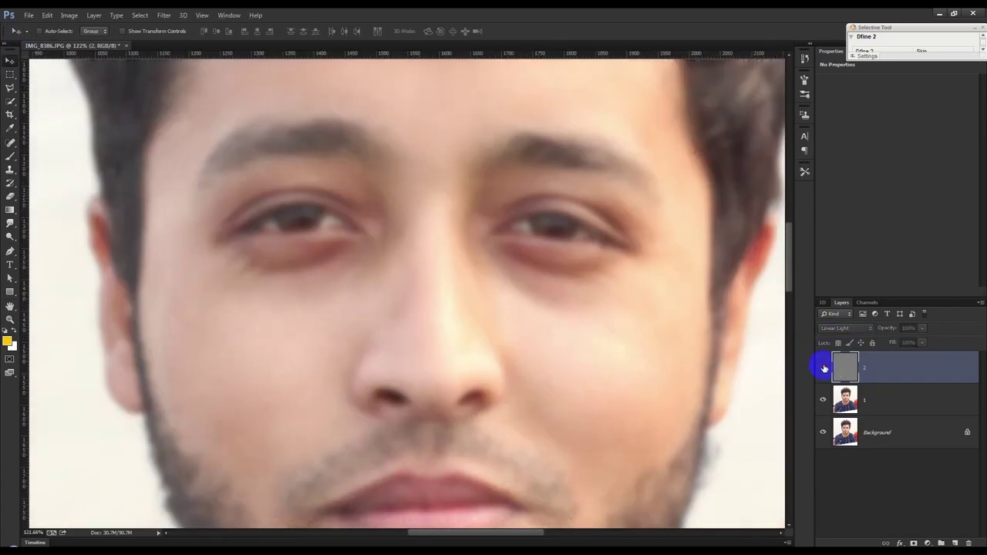
left_click(824, 373)
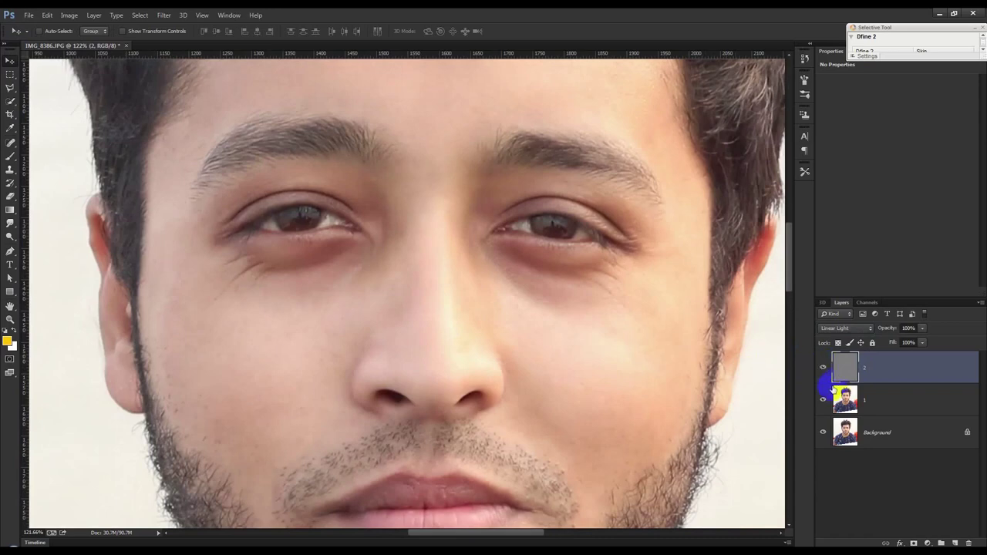
left_click(822, 400)
left_click(822, 400)
Step: Adjust the zoom and choose the Lasso tool
scroll(316, 397, "up", 1)
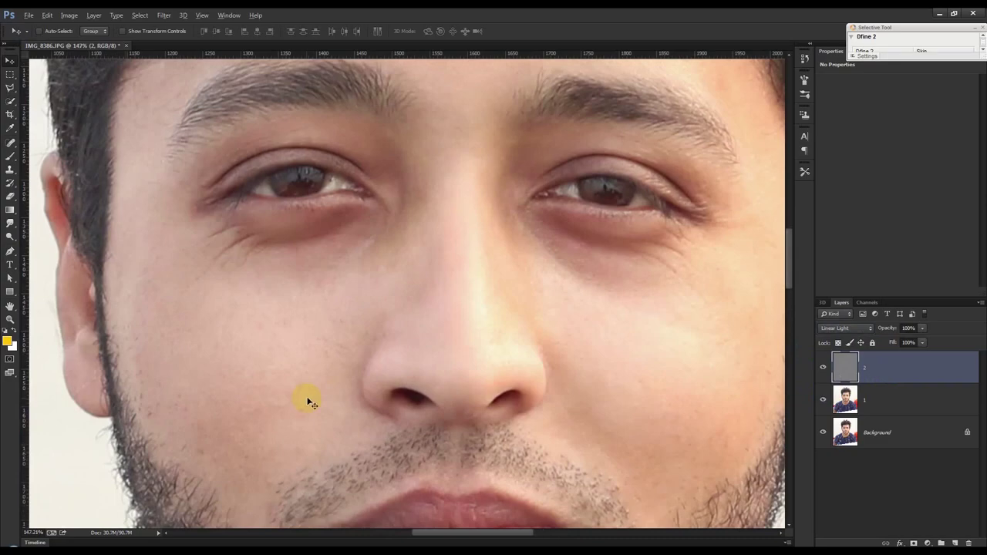
scroll(391, 319, "down", 2)
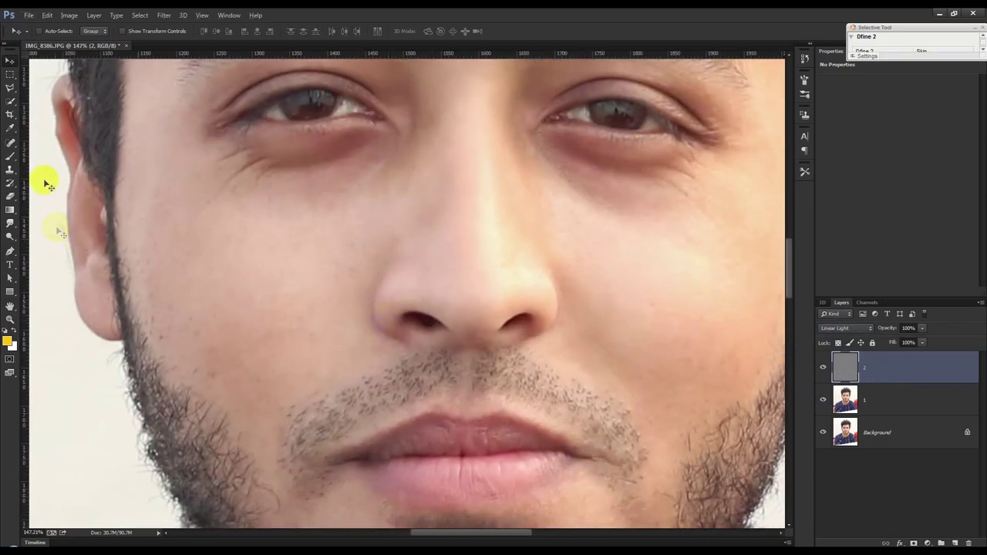
left_click(10, 87)
left_click(54, 88)
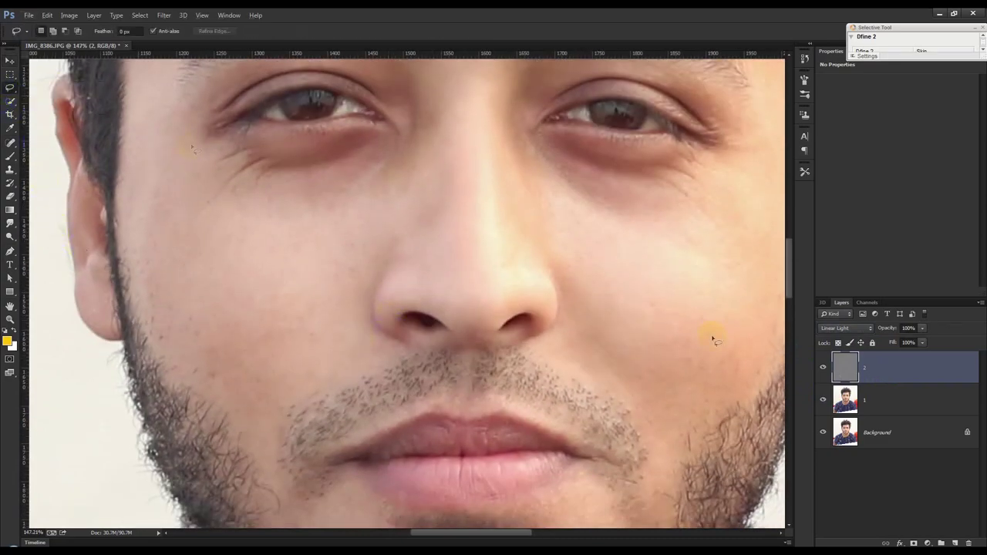
Step: On layer 1, lasso the left cheek below the eye with a 25 px feather
left_click(883, 404)
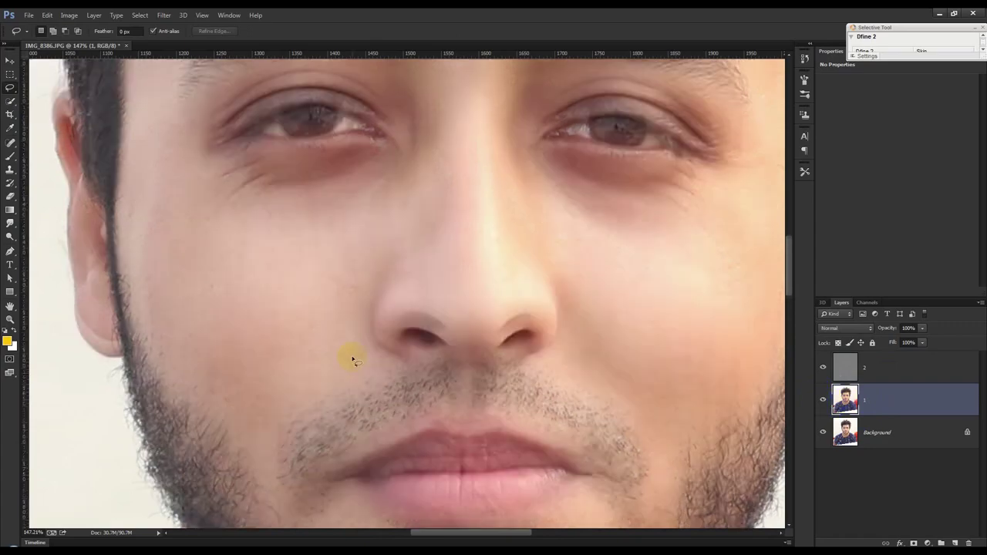
scroll(347, 378, "up", 2)
left_click(129, 31)
type("25")
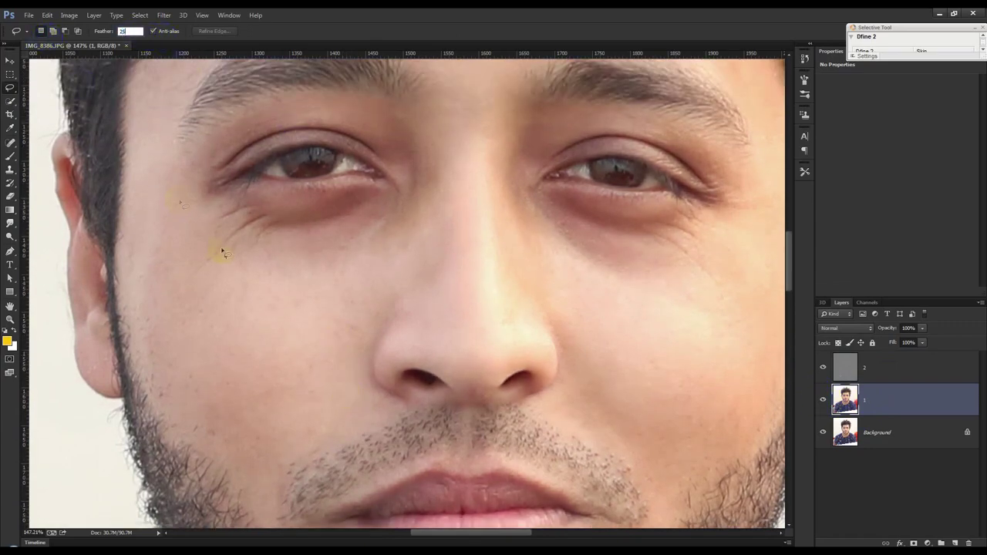
key("Return")
mouse_move(179, 217)
left_mouse_down()
mouse_move(137, 239)
mouse_move(128, 294)
left_mouse_up()
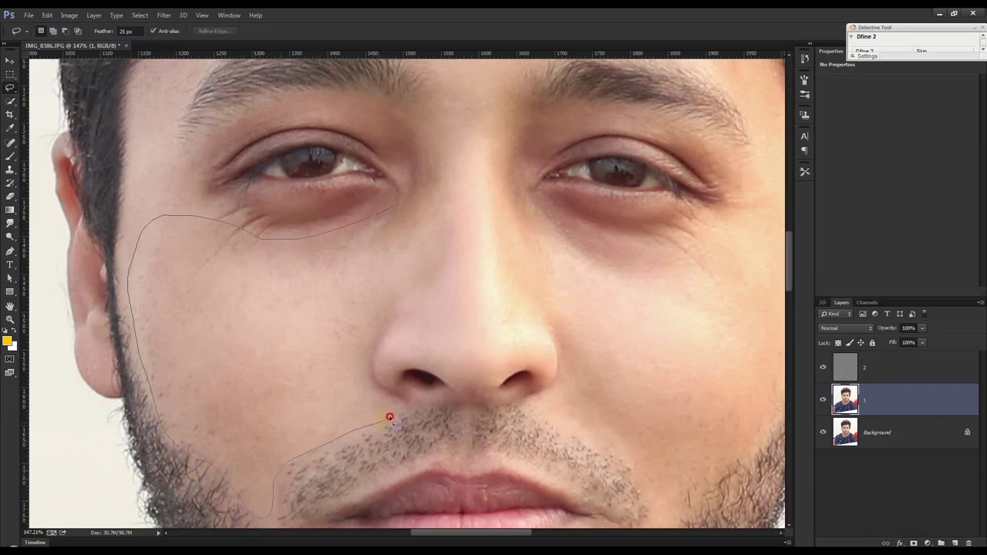
left_click_drag(403, 204, 409, 186)
left_click(165, 17)
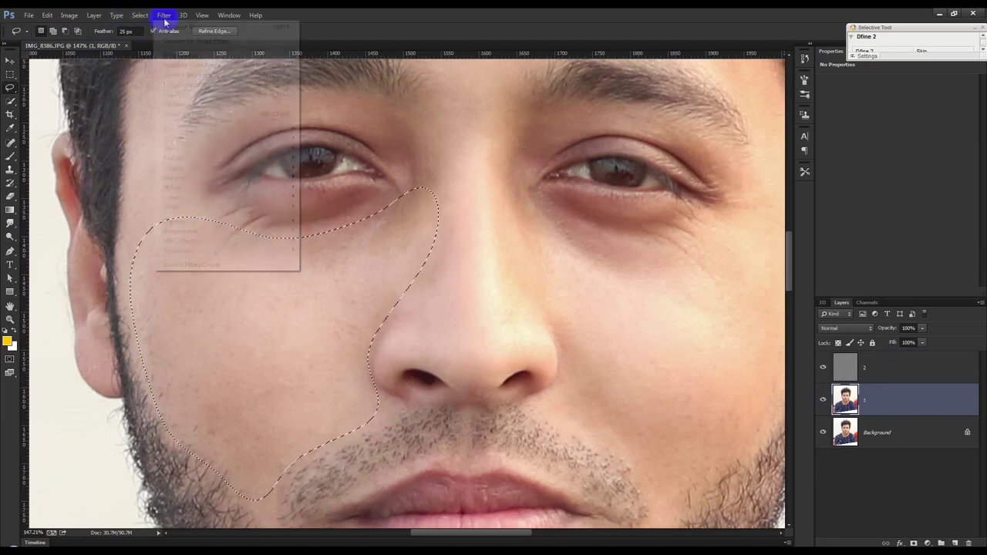
Step: Apply a 10-pixel Gaussian Blur to the selected left cheek
left_click(331, 201)
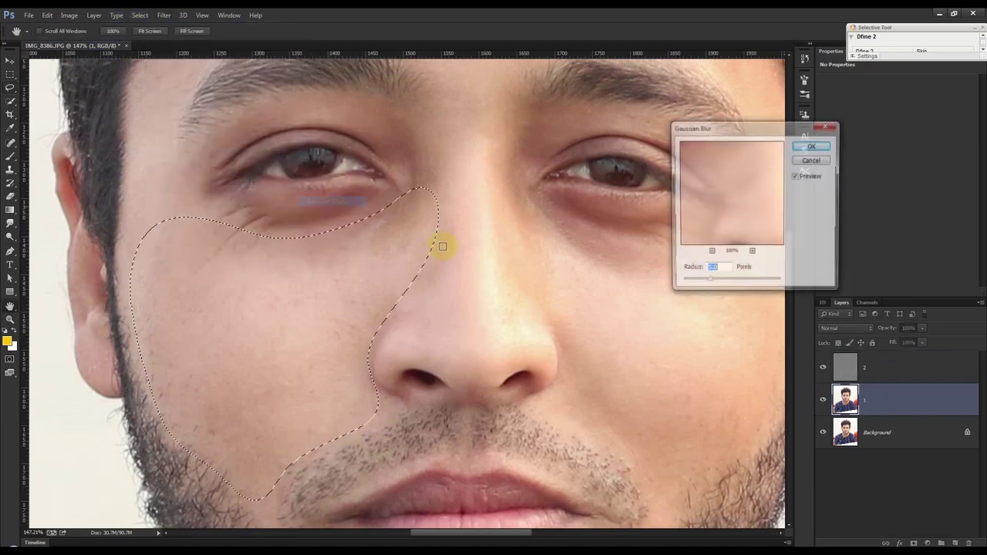
left_click_drag(710, 286, 739, 282)
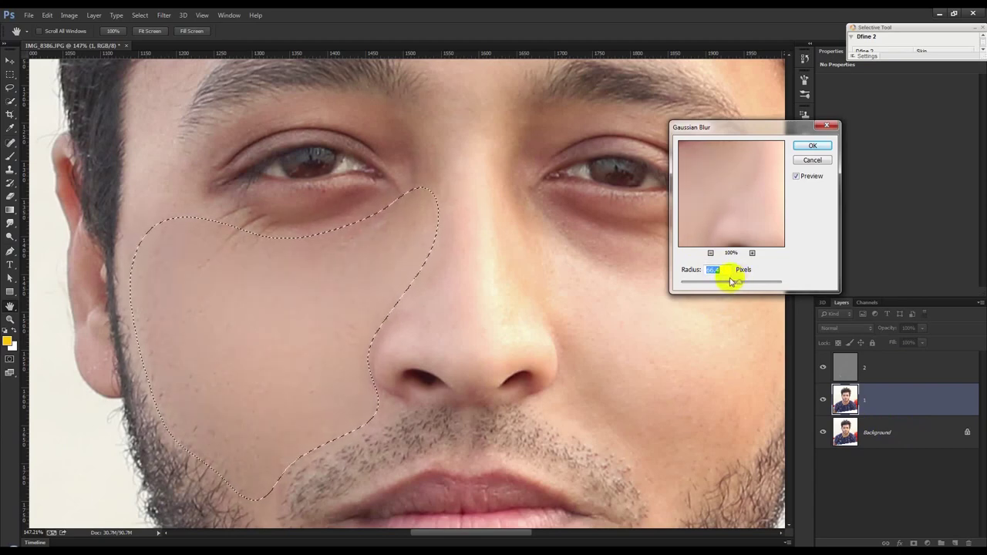
left_click_drag(732, 284, 718, 278)
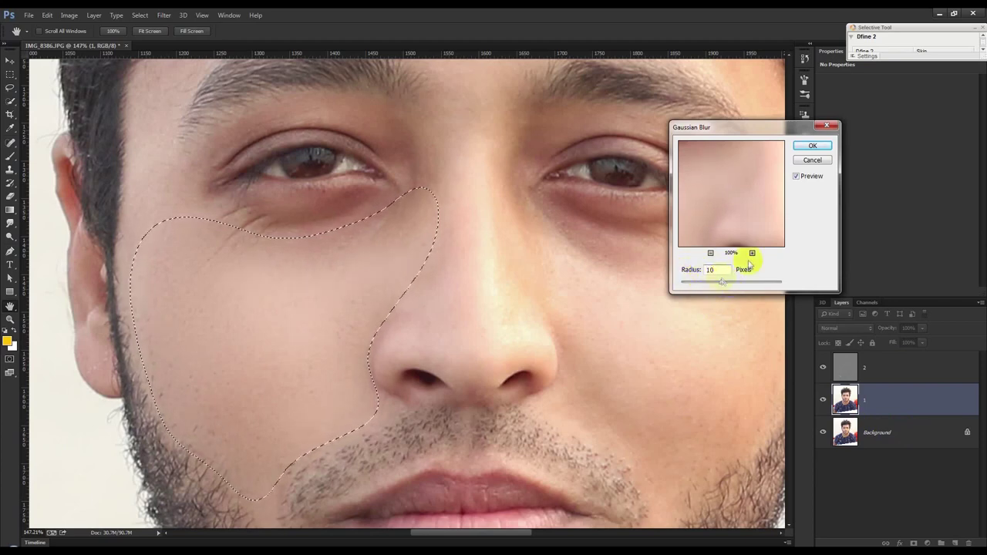
left_click(812, 146)
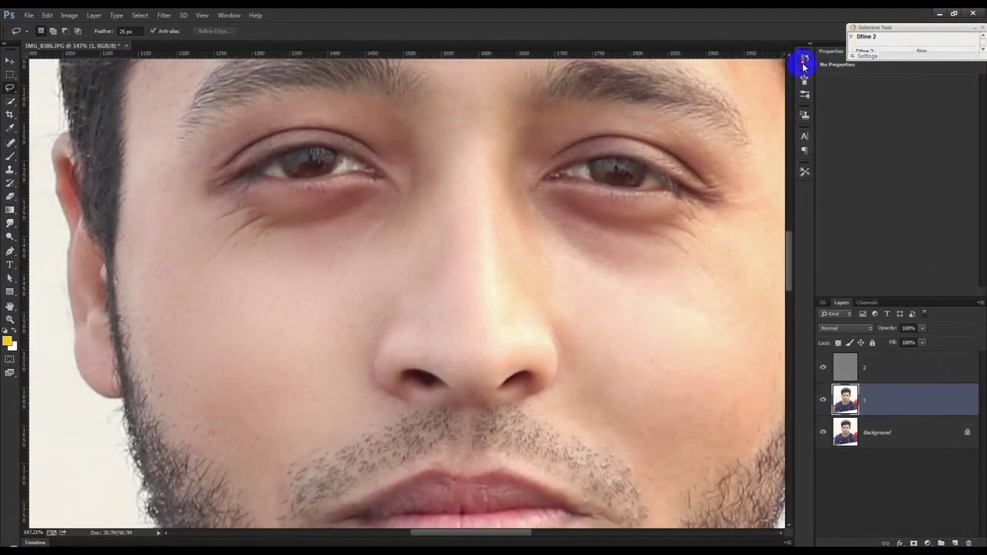
Step: Compare before and after the blur in the History panel, ending on the latest state
left_click(803, 62)
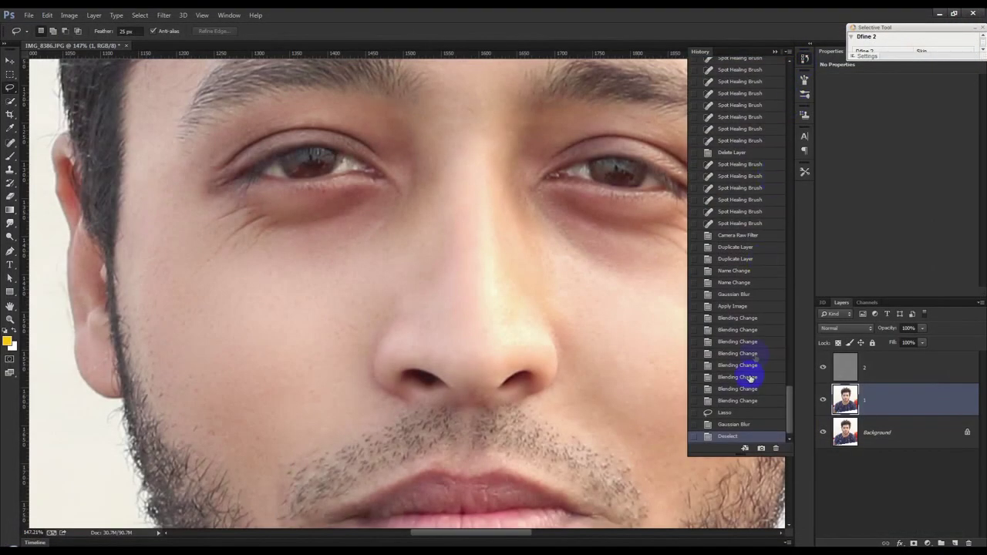
left_click(728, 401)
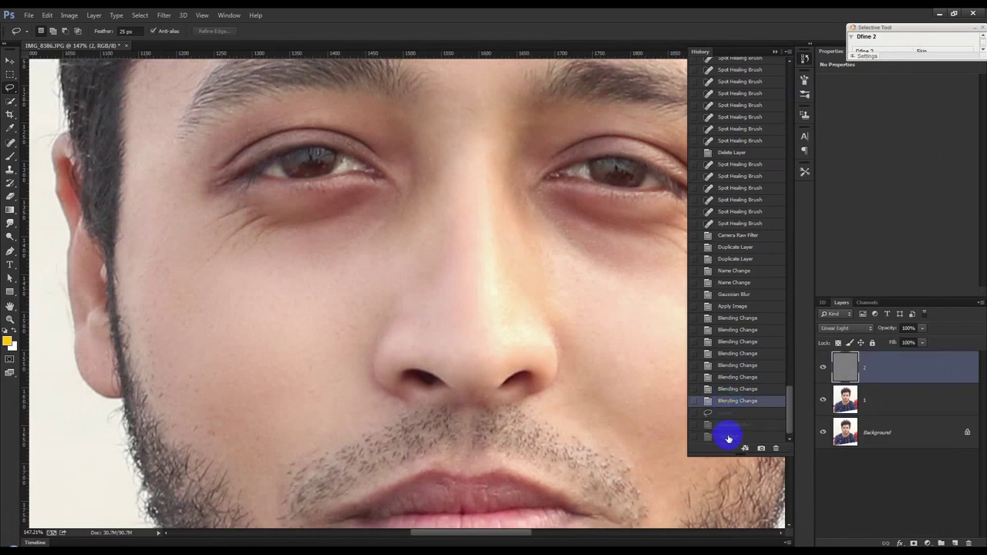
left_click(728, 437)
left_click(775, 50)
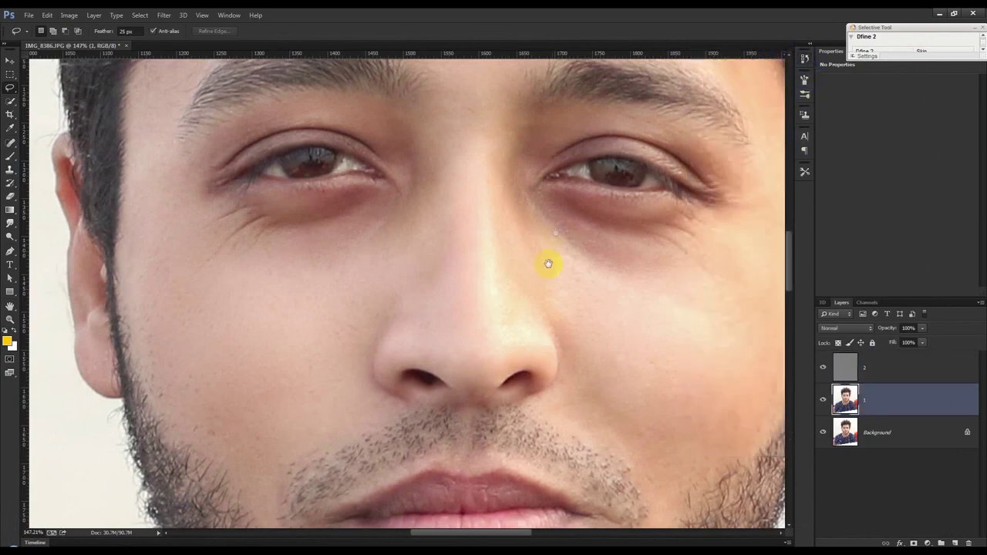
Step: Pan to the right cheek and lasso it from the nose down toward the beard
left_click_drag(548, 263, 439, 157)
left_click_drag(401, 107, 444, 223)
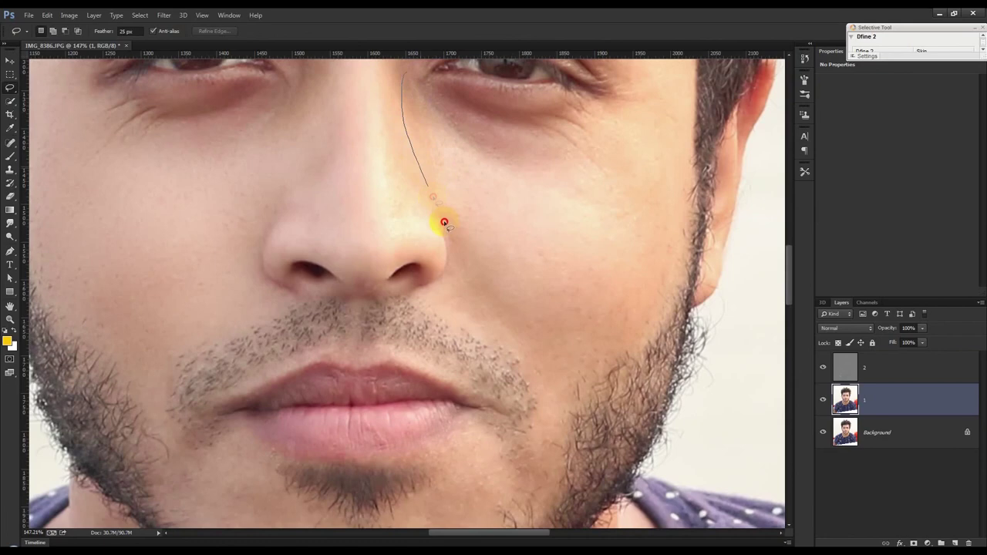
mouse_move(430, 293)
left_mouse_down()
mouse_move(462, 331)
mouse_move(520, 361)
left_mouse_up()
mouse_move(663, 322)
left_mouse_down()
mouse_move(694, 143)
mouse_move(631, 108)
mouse_move(510, 115)
mouse_move(416, 83)
left_mouse_up()
left_click_drag(522, 172, 458, 187)
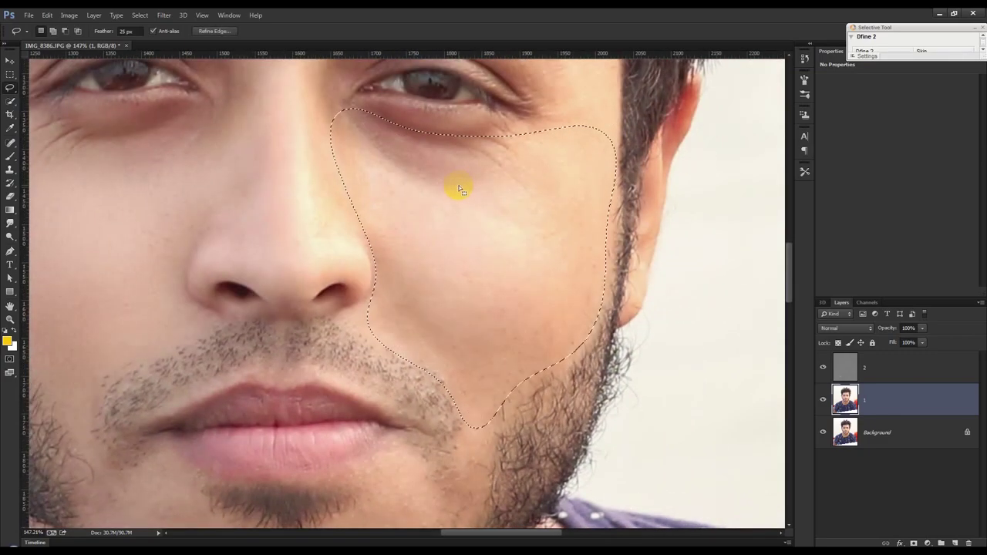
Step: Repeat the Gaussian Blur on the right cheek and deselect
left_click(163, 16)
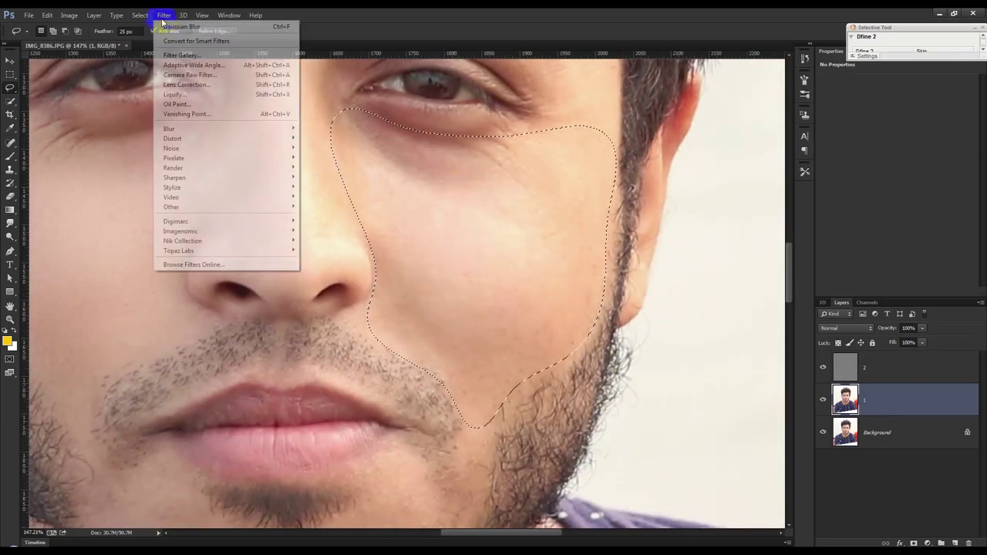
left_click(254, 29)
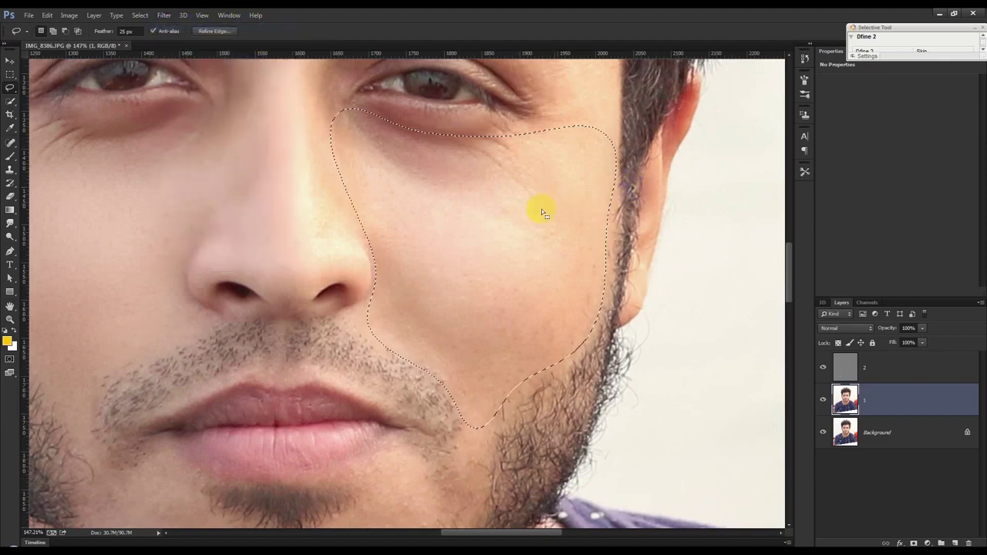
key("ctrl+d")
left_click_drag(375, 370, 449, 273)
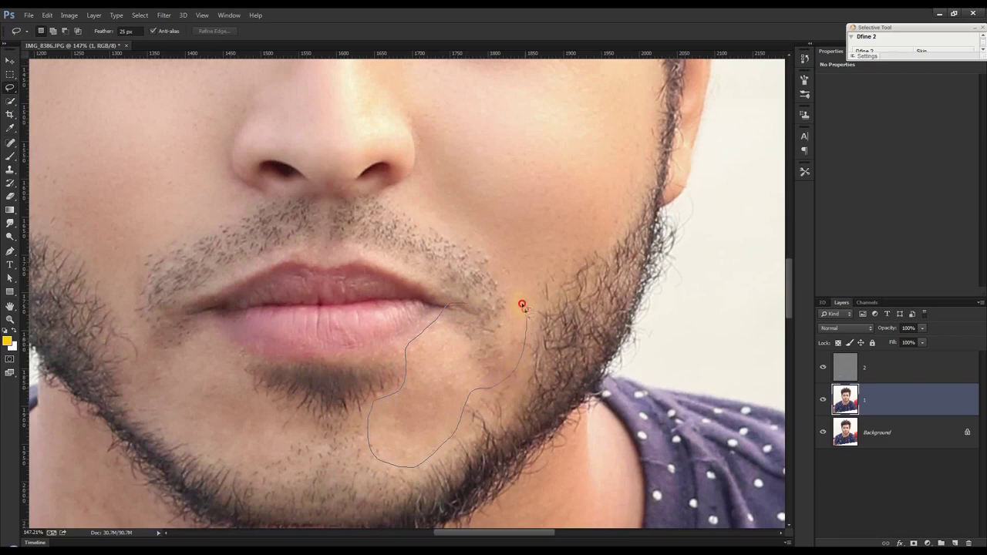
left_click_drag(448, 324, 445, 325)
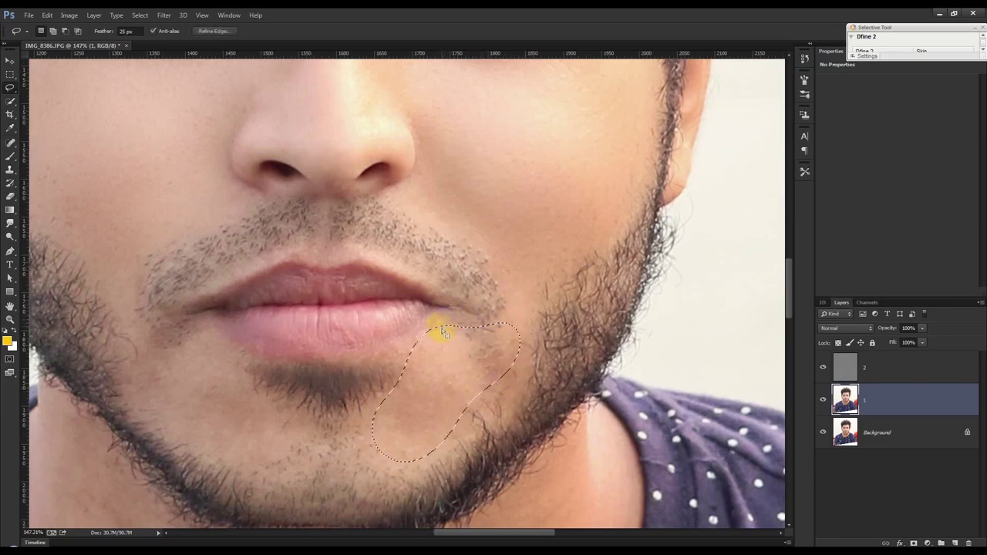
left_click(805, 61)
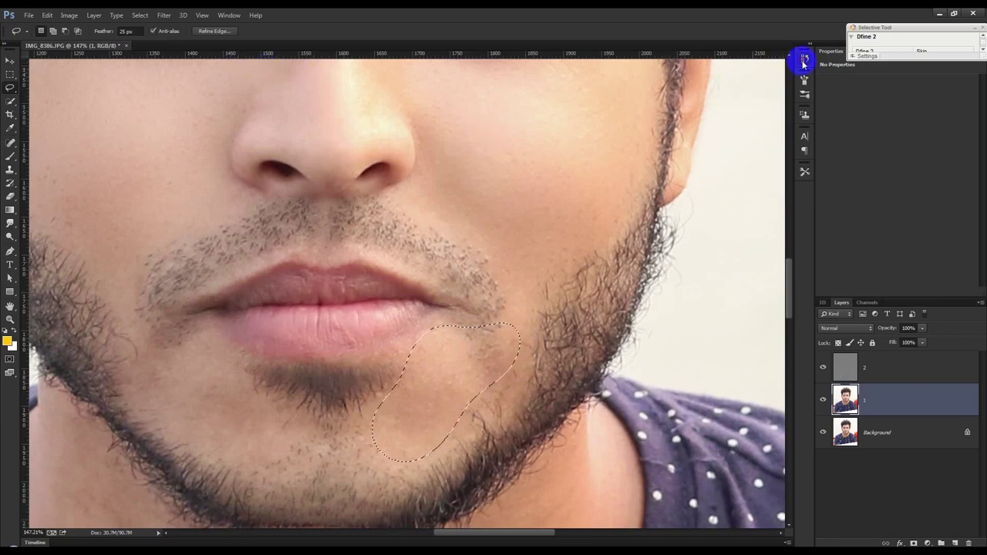
left_click(804, 62)
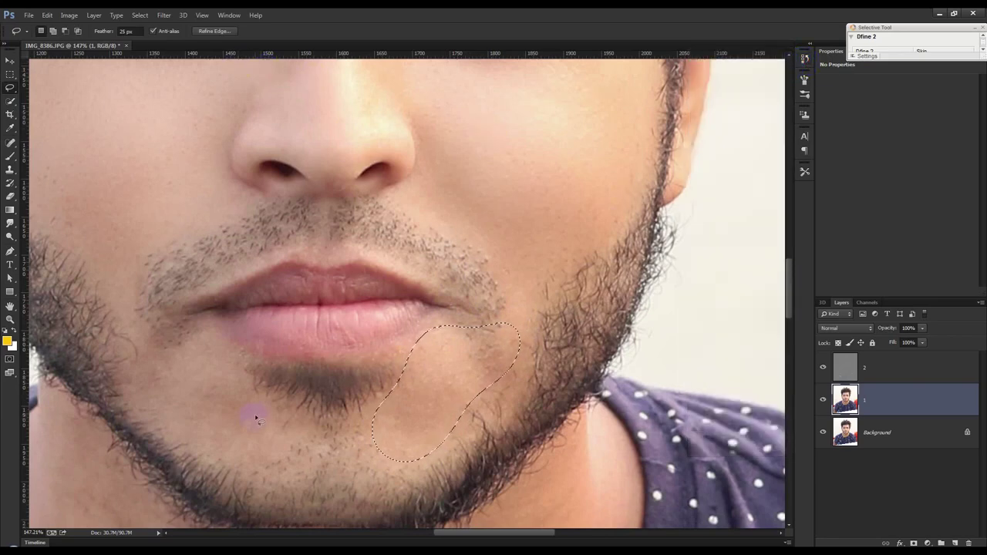
left_click(270, 393)
left_click_drag(315, 437, 311, 436)
left_click(327, 413)
left_click_drag(436, 231, 484, 271)
mouse_move(449, 378)
left_mouse_down()
mouse_move(390, 357)
mouse_move(379, 220)
mouse_move(425, 146)
left_mouse_up()
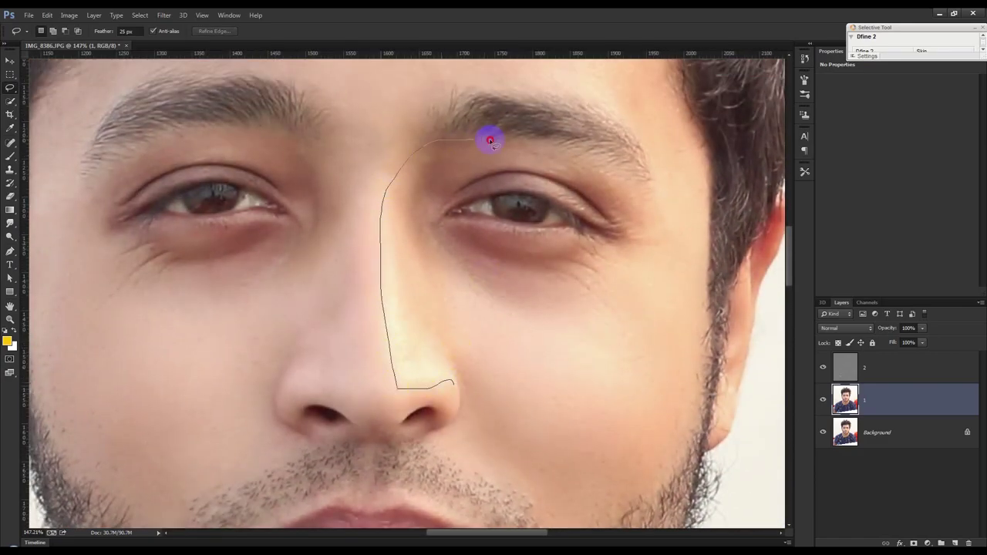
mouse_move(513, 285)
left_mouse_down()
mouse_move(436, 354)
mouse_move(443, 377)
mouse_move(425, 371)
left_mouse_up()
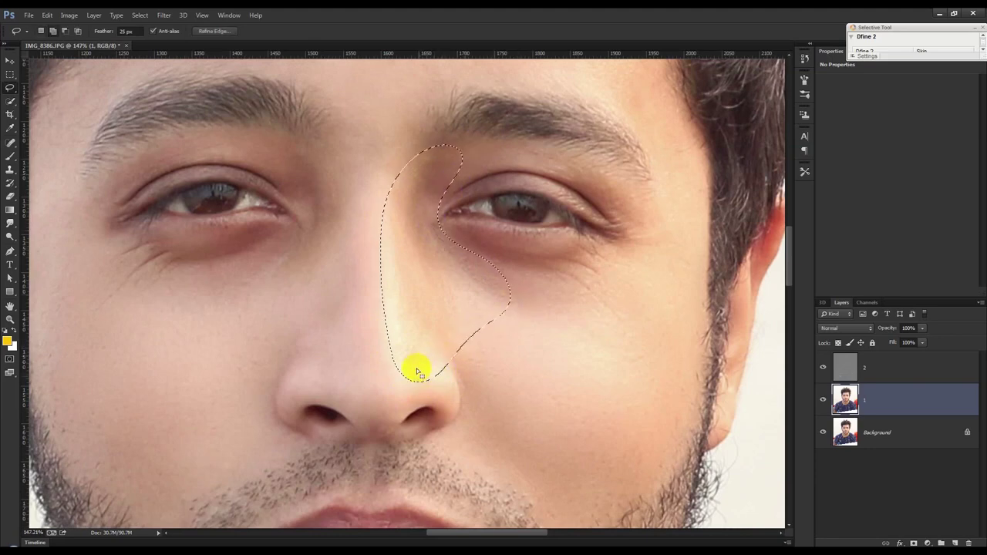
left_click(506, 351)
scroll(463, 363, "up", 3)
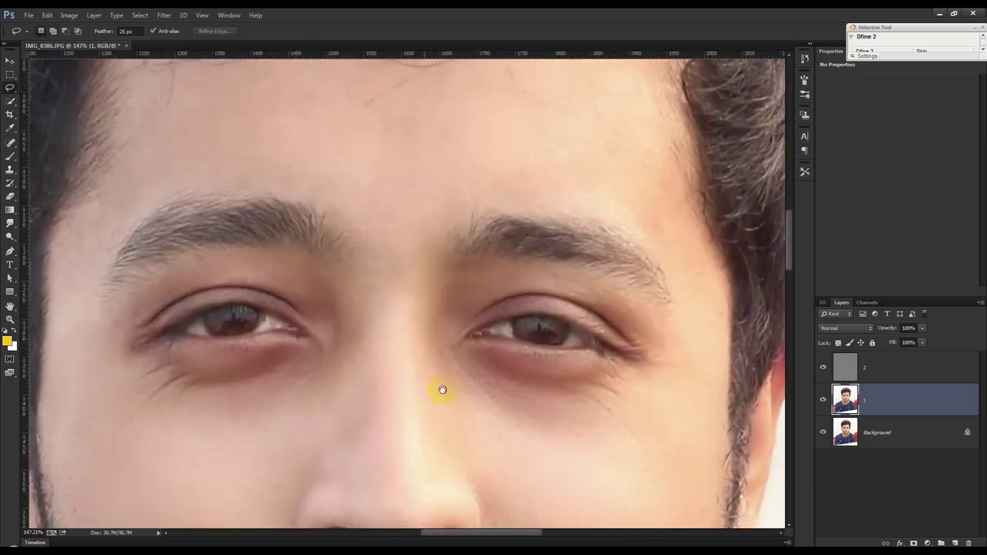
Step: Trace a feathered lasso selection over the forehead above the eyebrows, then deselect it
scroll(308, 324, "up", 2)
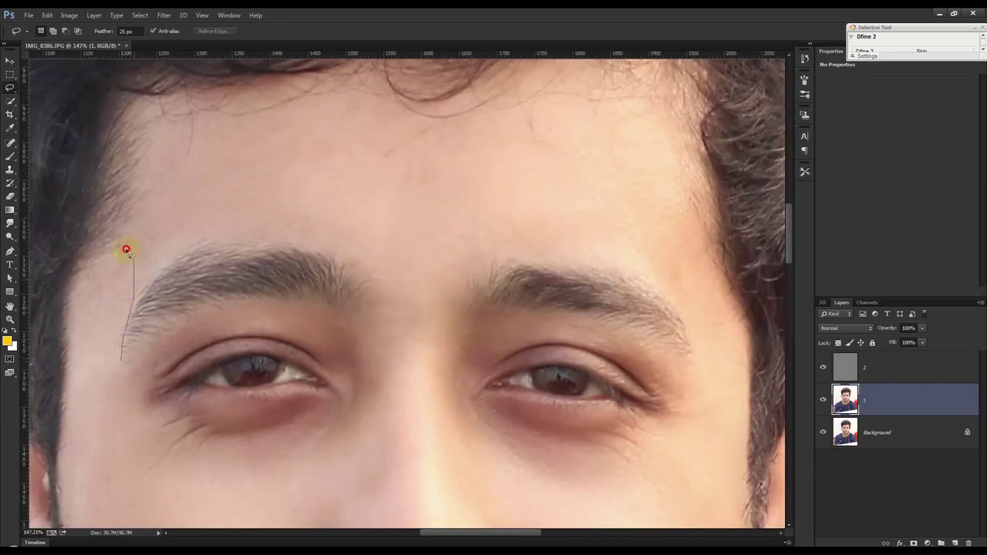
left_click_drag(224, 83, 349, 73)
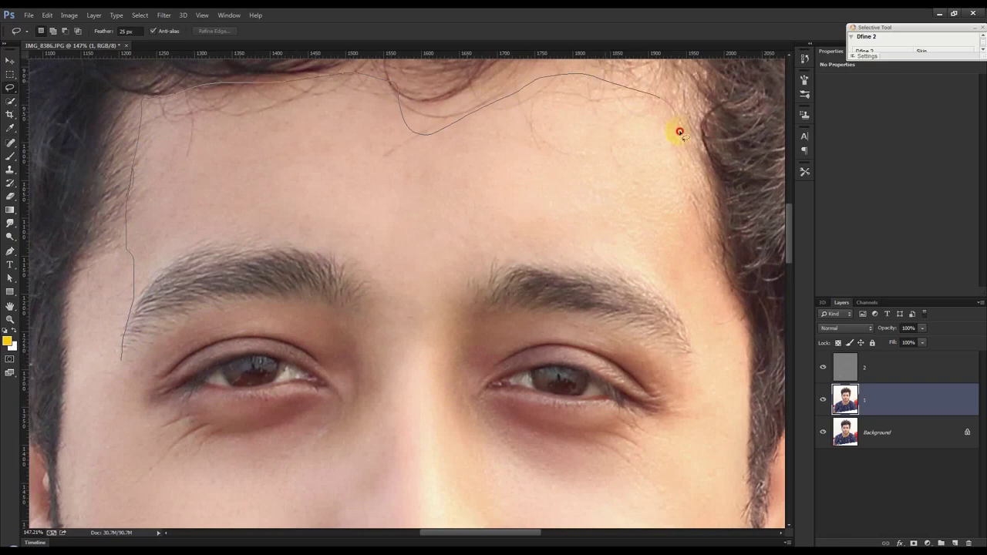
mouse_move(415, 135)
left_mouse_down()
mouse_move(617, 267)
mouse_move(475, 276)
left_mouse_up()
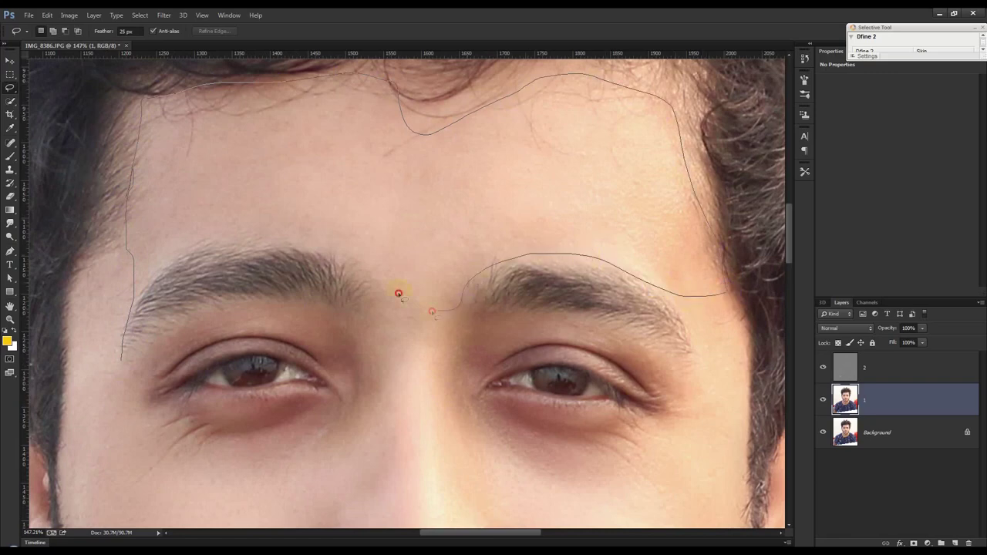
left_click_drag(398, 294, 142, 266)
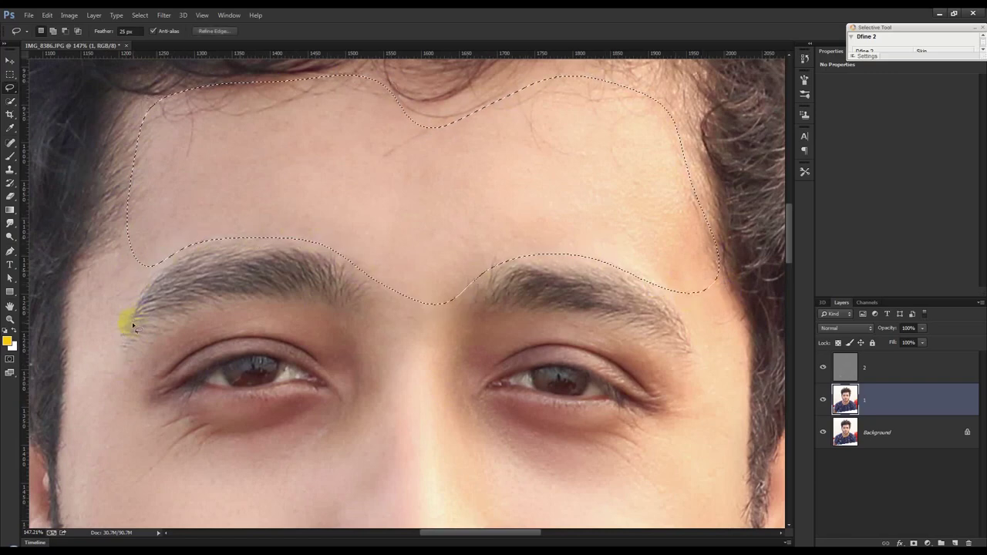
left_click(158, 276)
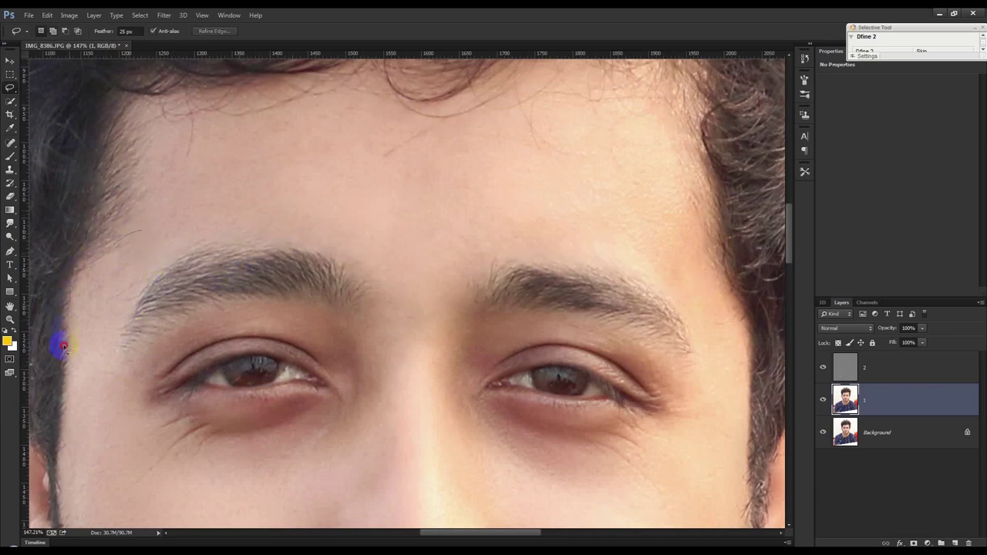
Step: Lasso-select the left temple and the areas around the left and right eyes, then deselect
left_click_drag(66, 428, 167, 253)
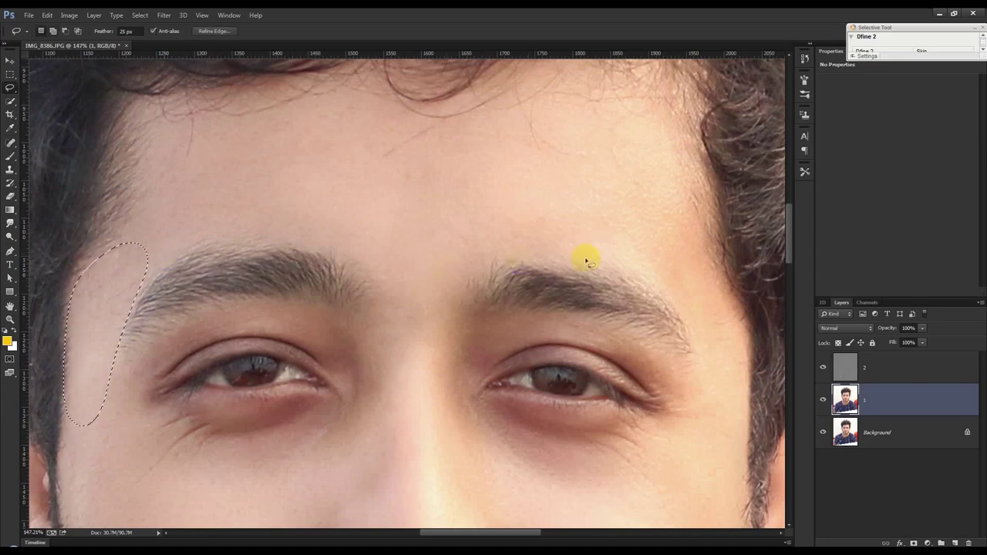
mouse_move(378, 370)
left_mouse_down()
mouse_move(366, 247)
mouse_move(289, 223)
left_mouse_up()
left_click_drag(213, 248, 174, 259)
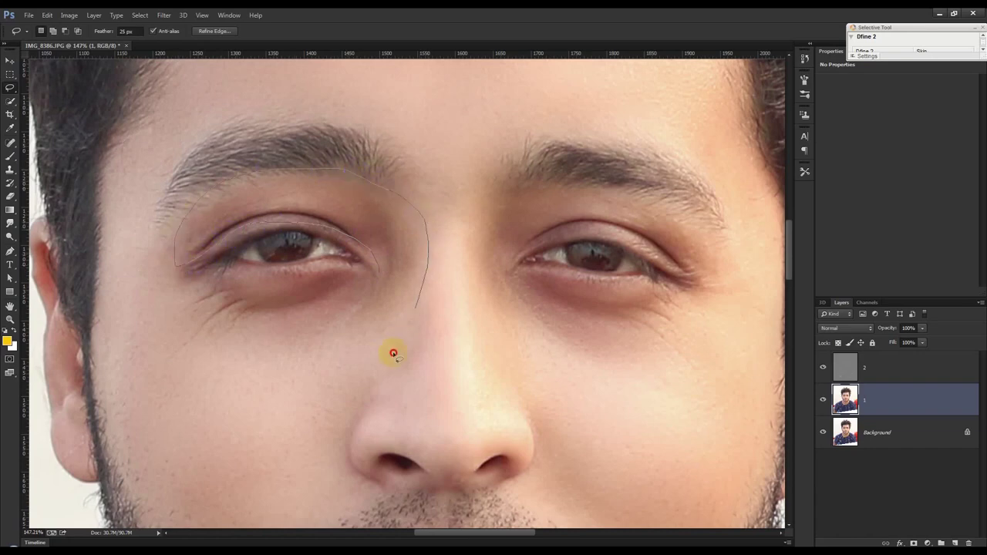
left_click_drag(409, 203, 367, 271)
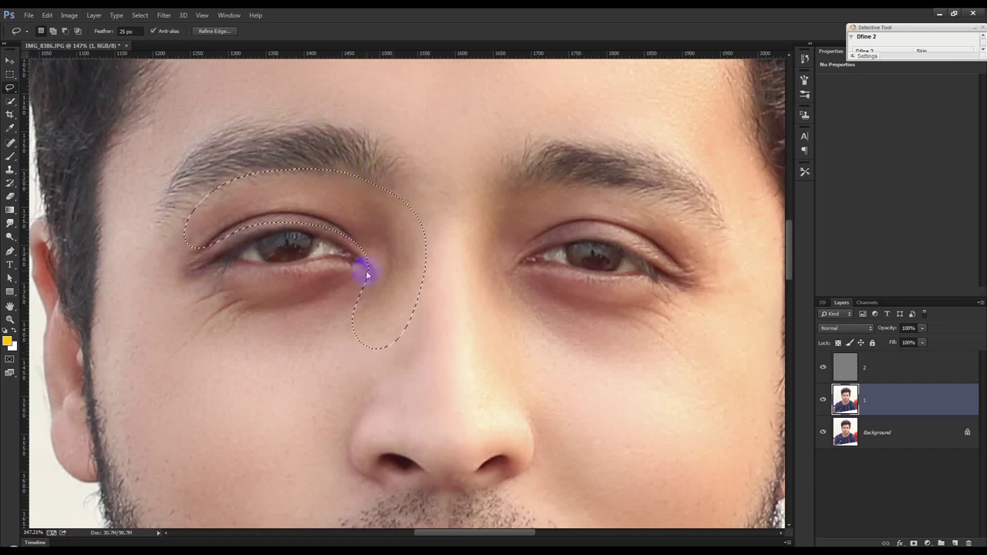
mouse_move(507, 301)
left_mouse_down()
mouse_move(687, 208)
mouse_move(740, 260)
mouse_move(745, 309)
mouse_move(619, 219)
mouse_move(529, 229)
mouse_move(509, 283)
left_mouse_up()
left_click(572, 291)
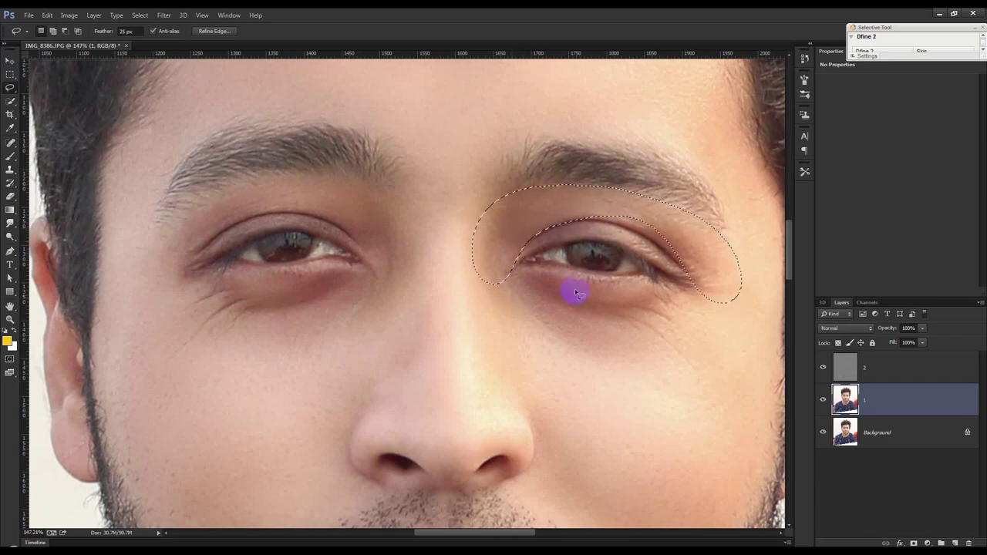
Step: Trace a small feathered lasso selection along the ear's outer edge and earlobe
key("ctrl+0")
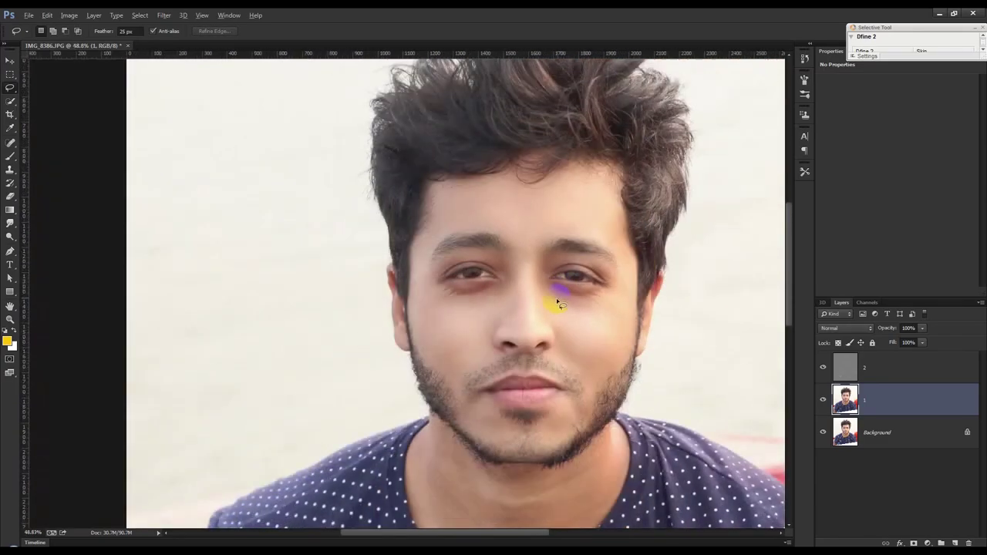
scroll(606, 342, "up", 3)
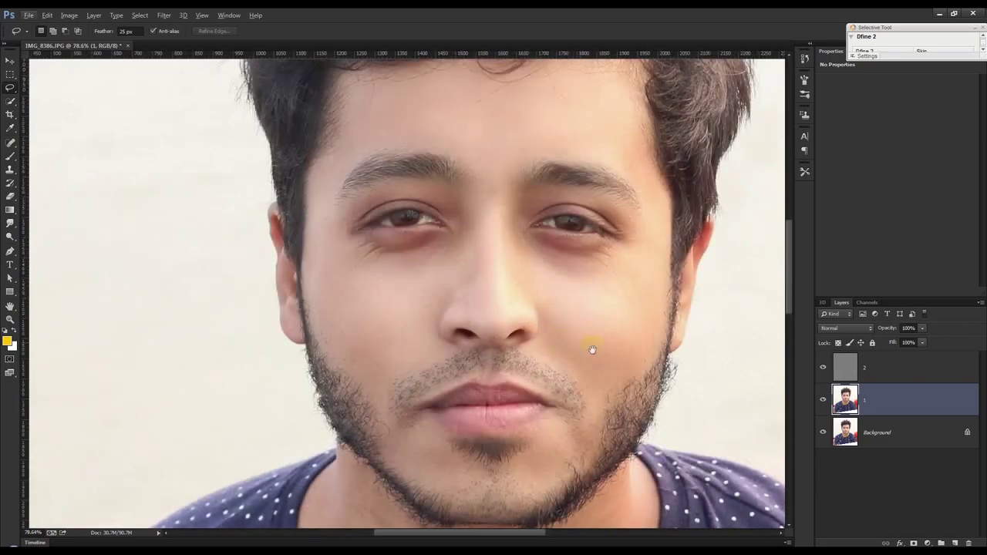
left_click_drag(584, 346, 538, 316)
scroll(285, 306, "up", 3)
left_click_drag(216, 308, 231, 311)
left_click(493, 214)
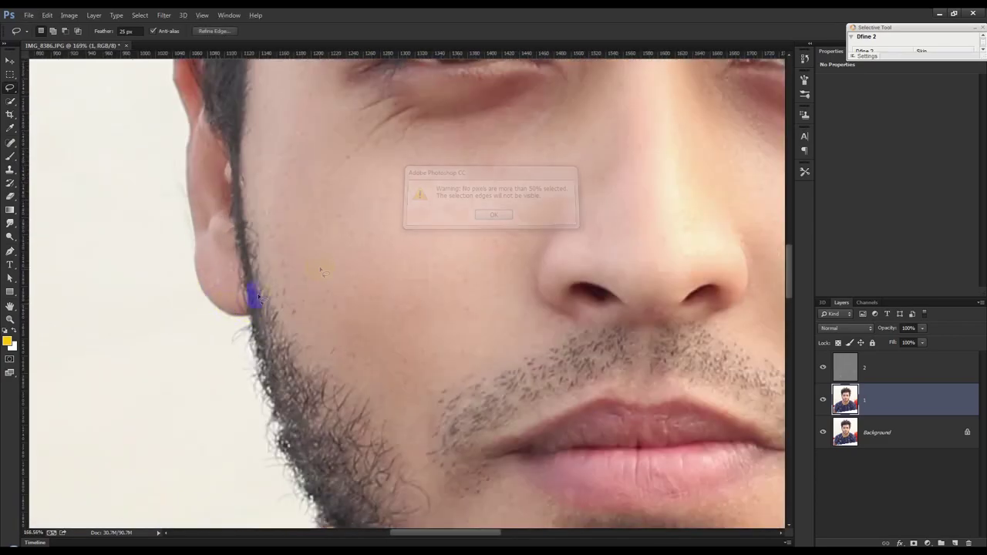
mouse_move(223, 310)
left_mouse_down()
mouse_move(194, 151)
mouse_move(206, 157)
left_mouse_up()
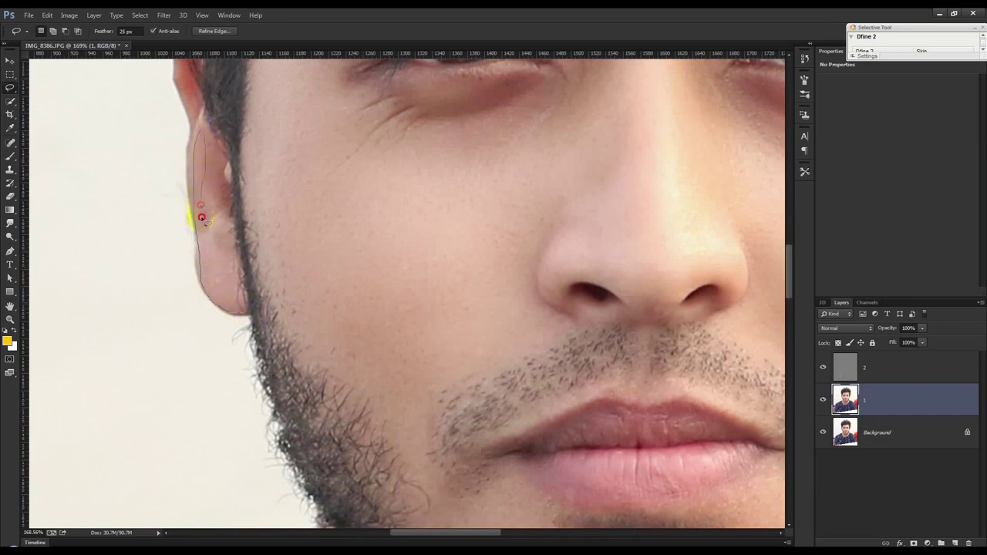
left_click_drag(236, 249, 241, 319)
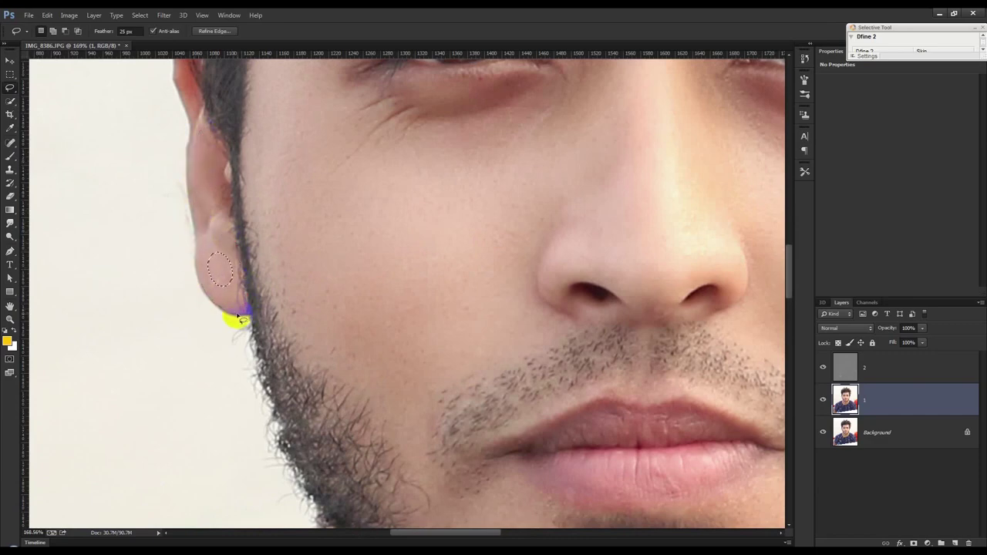
Step: Trace a feathered lasso selection down the neck and up to the chin
scroll(363, 305, "down", 3)
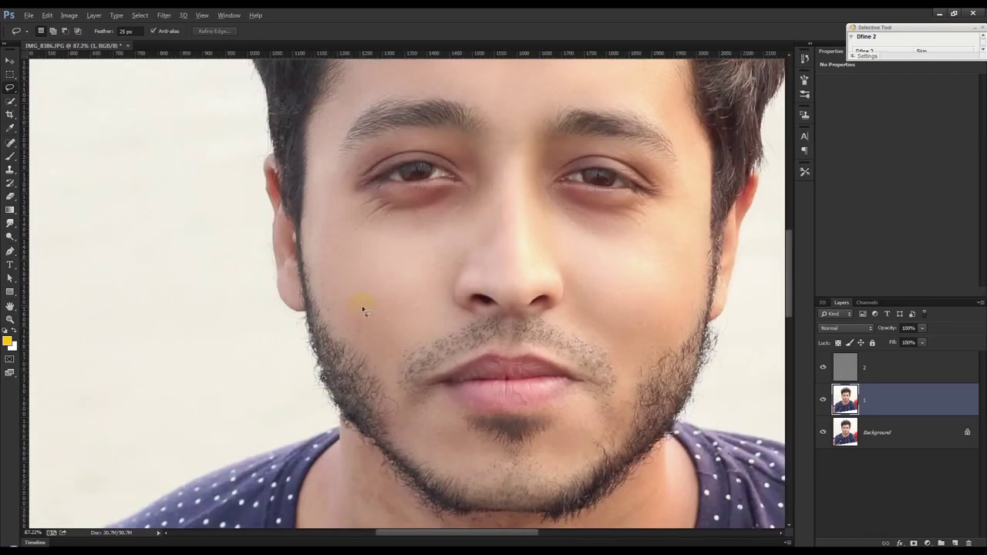
scroll(359, 297, "down", 2)
scroll(386, 386, "down", 2)
scroll(403, 484, "up", 3)
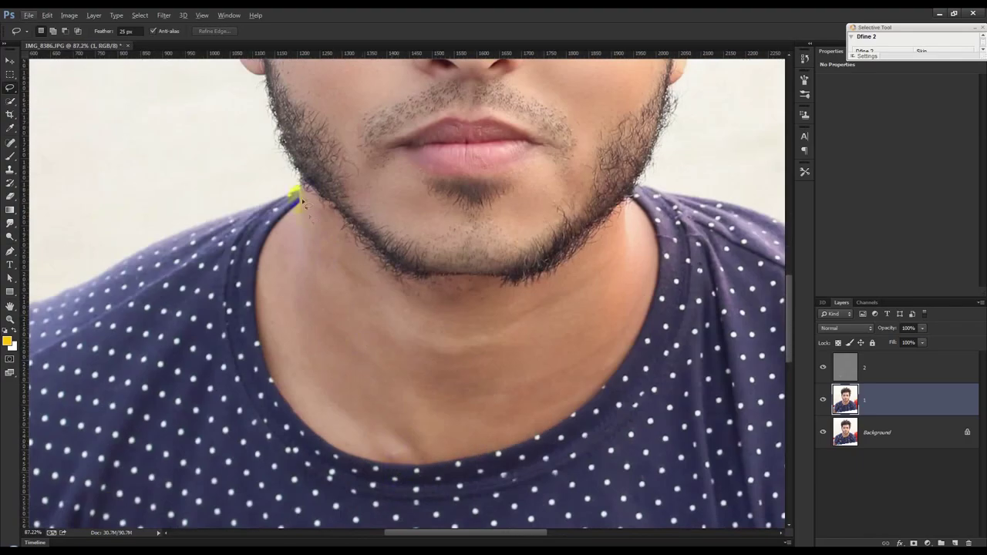
left_click_drag(302, 185, 301, 258)
left_click_drag(466, 372, 475, 281)
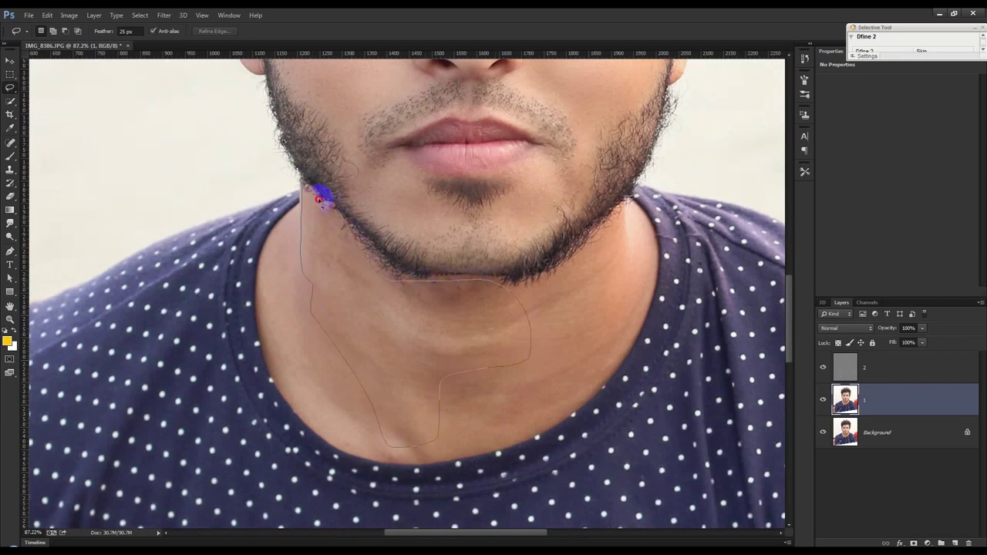
left_click_drag(318, 199, 310, 209)
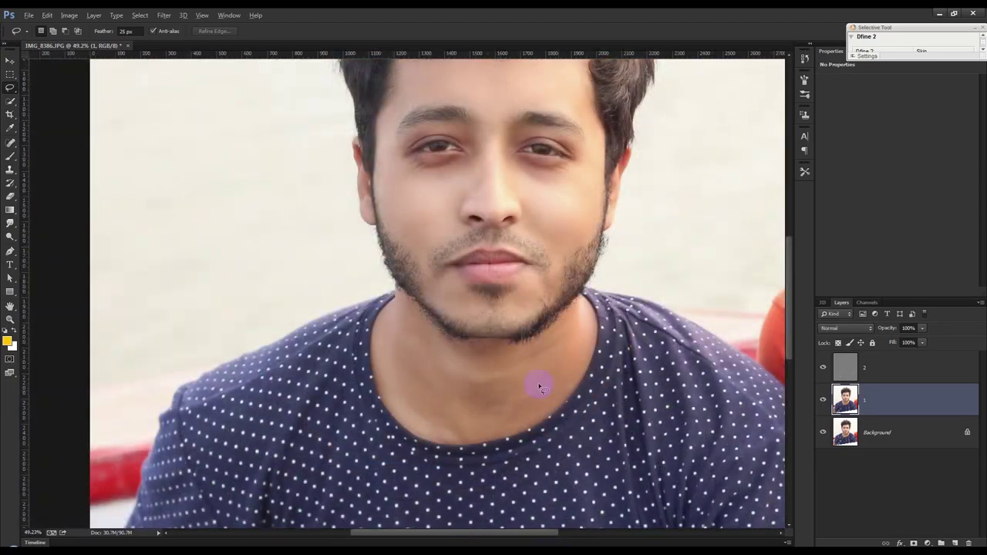
scroll(532, 386, "down", 5)
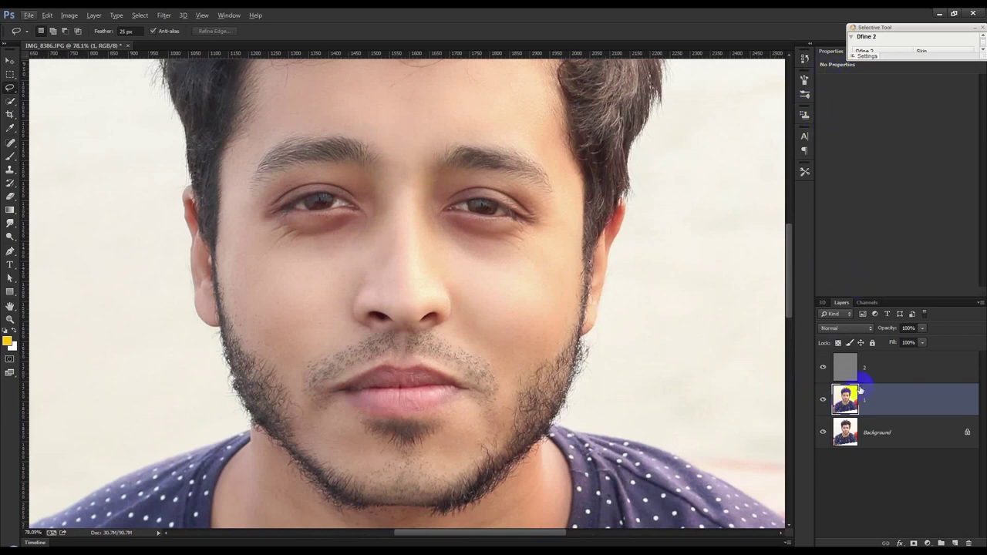
Step: Select Layer 2, Layer 1 and Background, then merge them into one Background layer
left_click(867, 368, "shift")
left_click(884, 429, "shift")
key("ctrl+e")
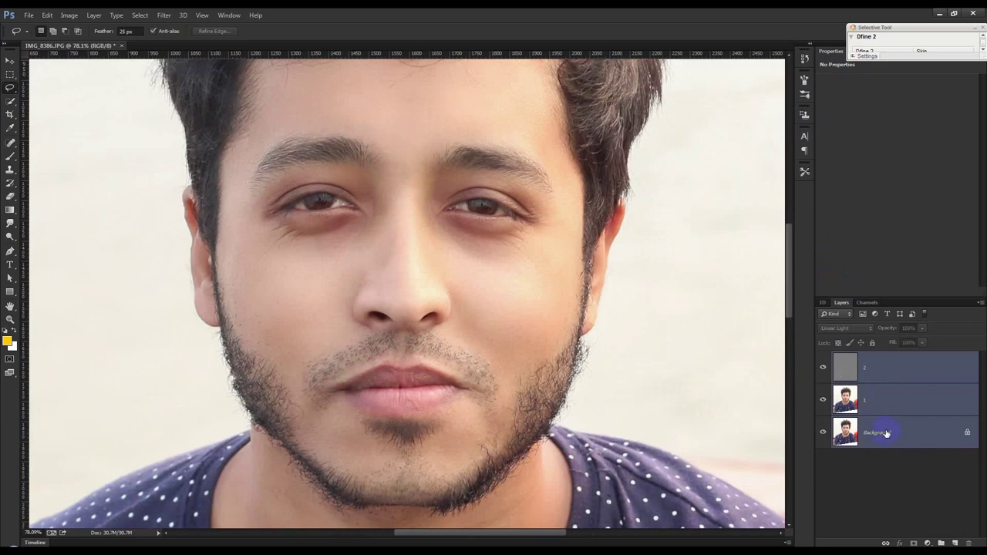
right_click(878, 396)
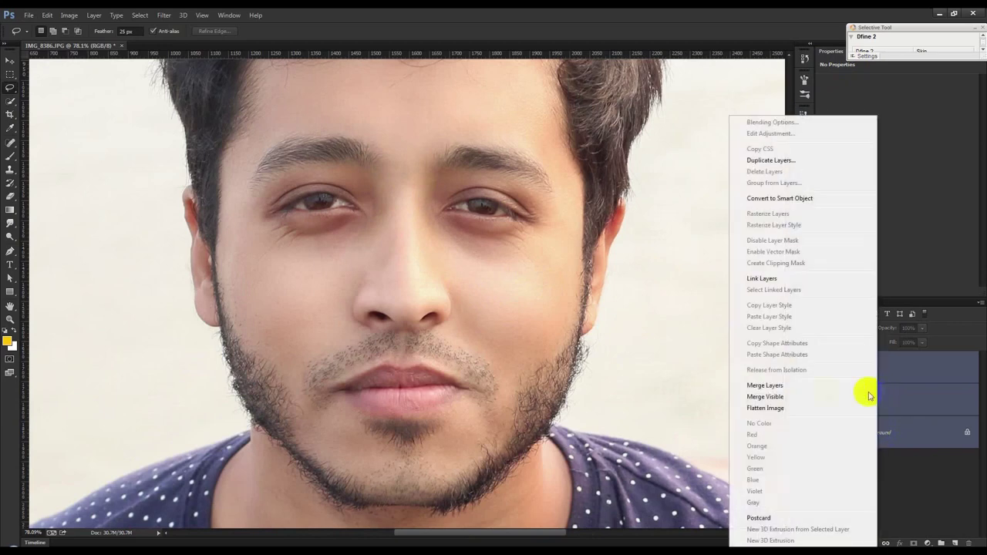
left_click(789, 390)
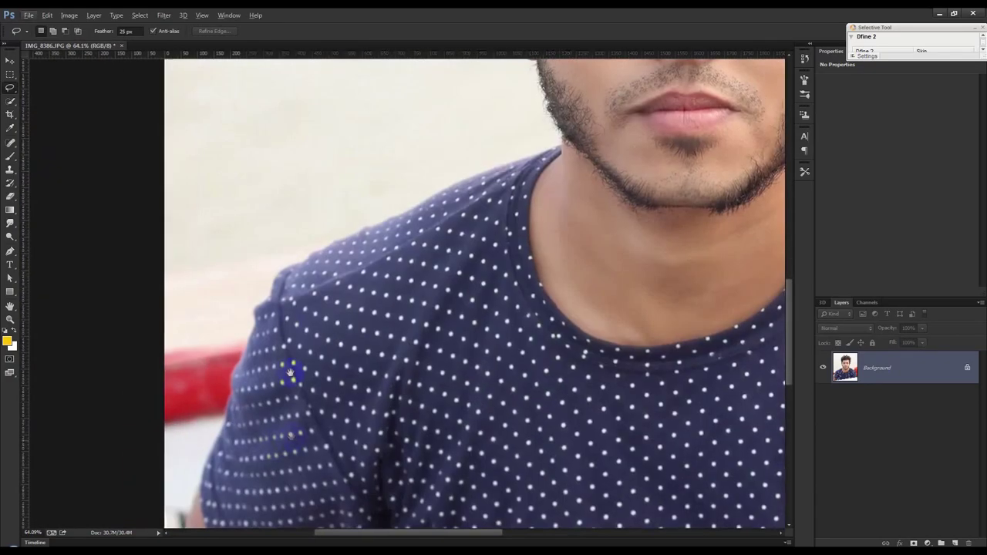
left_click_drag(276, 447, 290, 315)
Step: With the Pen tool, place an anchor by the left arm and a curved anchor near the ear
left_click(9, 255)
scroll(153, 471, "up", 2)
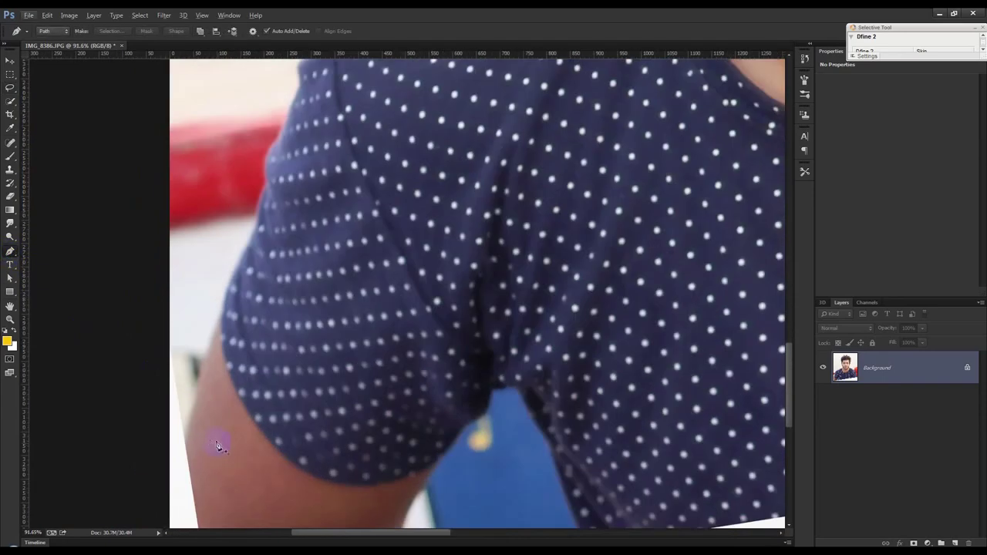
left_click(185, 446)
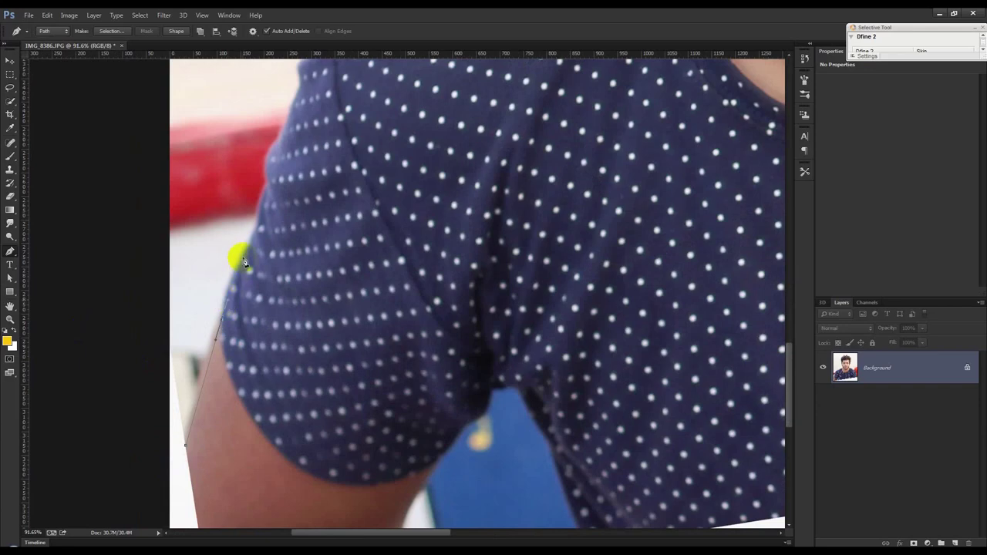
scroll(261, 254, "up", 3)
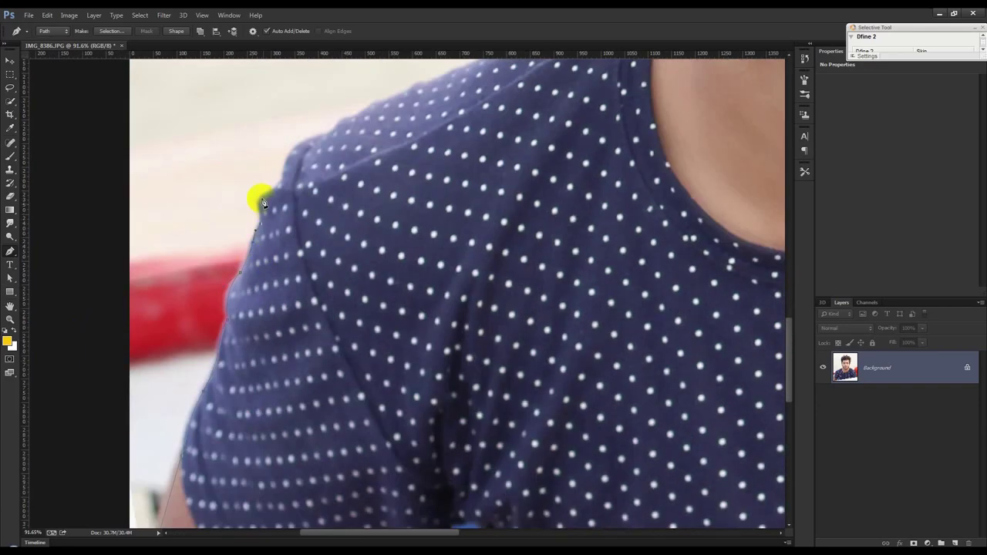
scroll(331, 139, "up", 3)
scroll(367, 195, "right", 2)
scroll(425, 165, "up", 1)
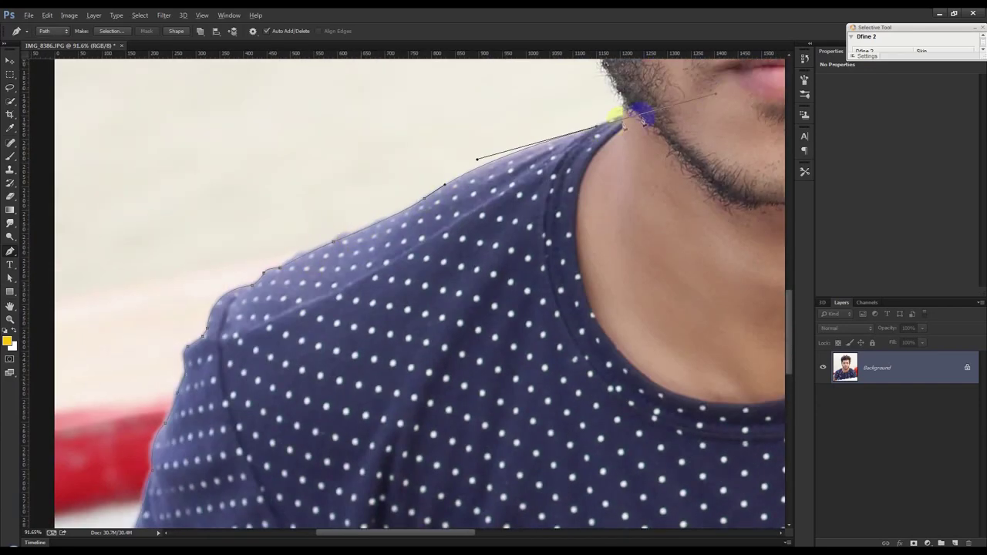
scroll(363, 308, "up", 3)
scroll(308, 200, "up", 5)
left_click_drag(276, 287, 261, 238)
Step: Continue the pen path with three anchors along the shirt edge
scroll(267, 216, "up", 1)
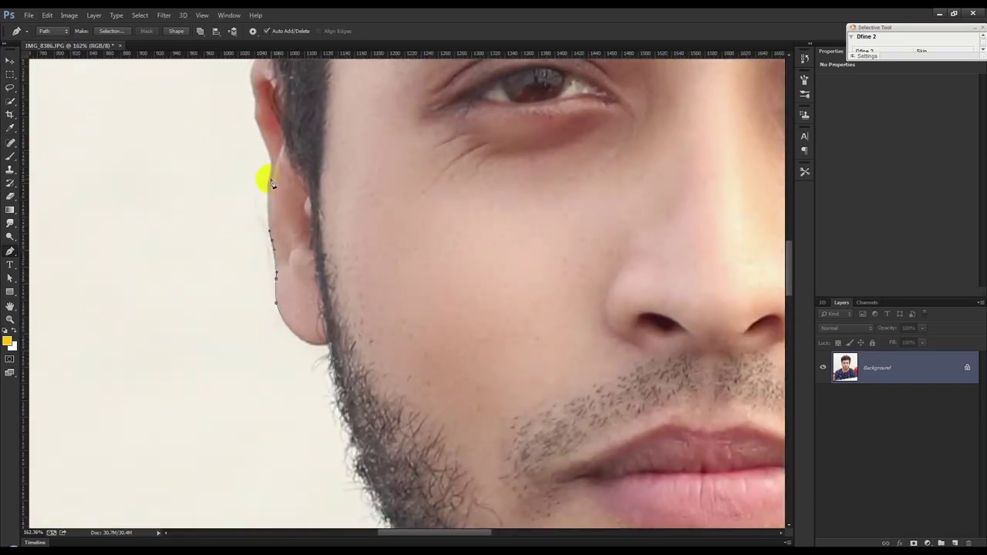
scroll(278, 224, "up", 5)
scroll(198, 231, "up", 5)
scroll(381, 277, "up", 2)
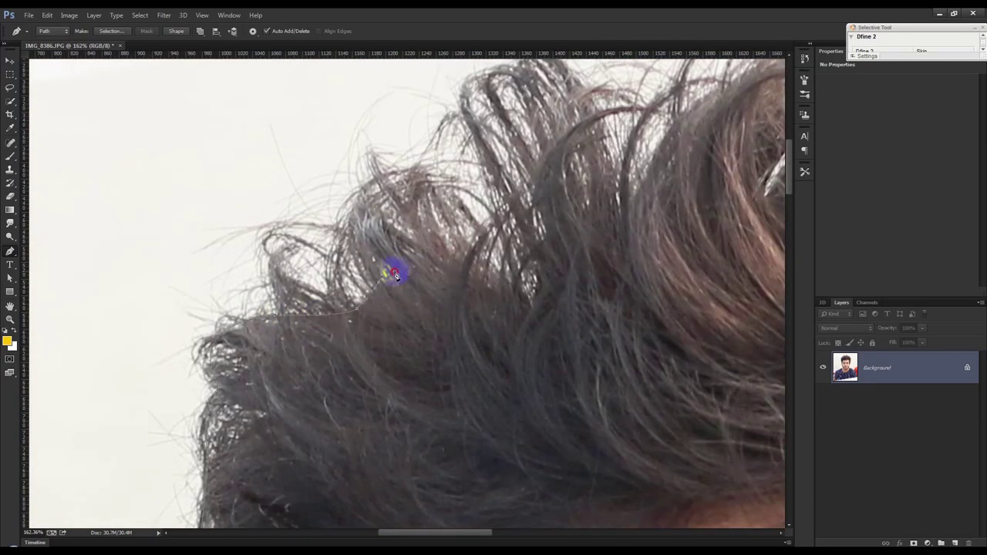
scroll(502, 224, "right", 5)
scroll(493, 308, "right", 5)
scroll(523, 353, "down", 3)
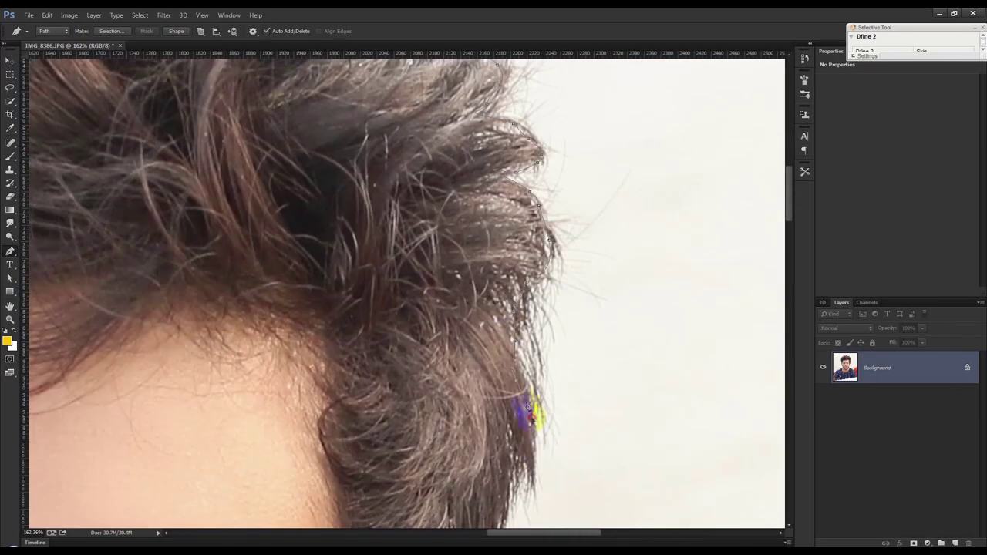
scroll(439, 406, "down", 3)
scroll(439, 406, "up", 2)
scroll(345, 391, "down", 3)
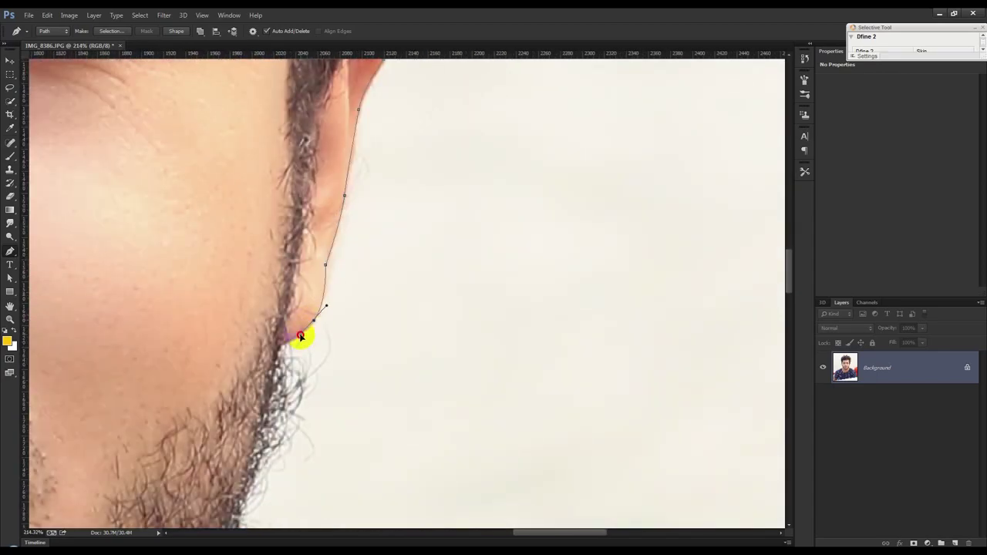
scroll(302, 331, "down", 3)
left_click(419, 399)
left_click(455, 407)
left_click(485, 413)
Step: Close the path via a curved anchor on the blue phone's edge and the photo's bottom corner
scroll(485, 409, "right", 5)
scroll(288, 300, "right", 5)
scroll(600, 398, "down", 3)
scroll(600, 398, "right", 5)
scroll(525, 450, "down", 3)
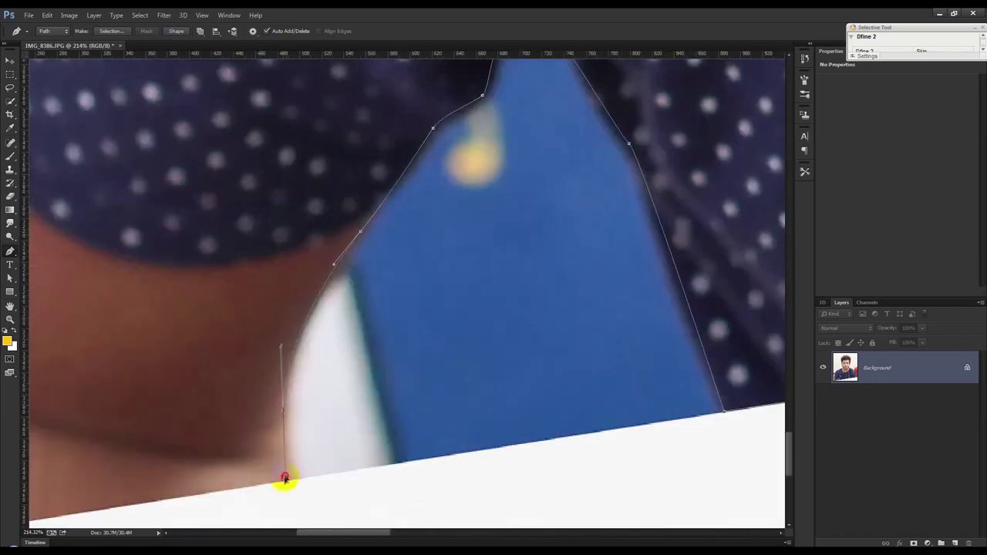
left_click_drag(292, 476, 306, 500)
scroll(465, 452, "left", 10)
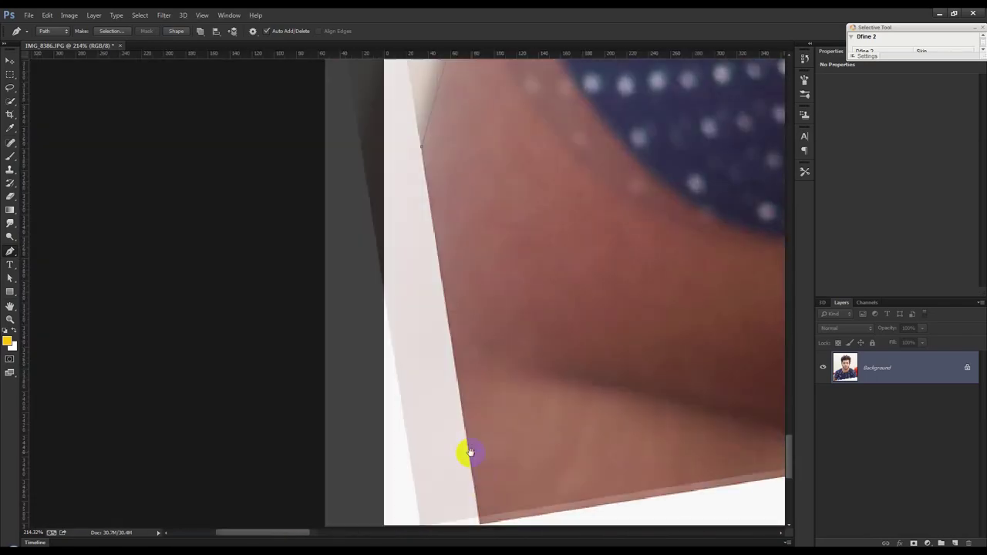
left_click(480, 525)
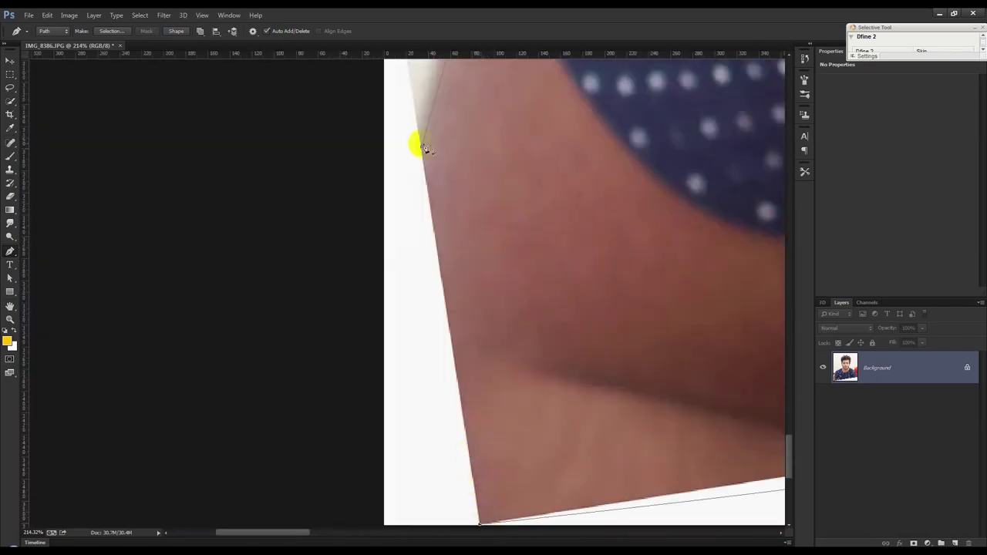
scroll(420, 155, "down", 3)
scroll(422, 153, "down", 3)
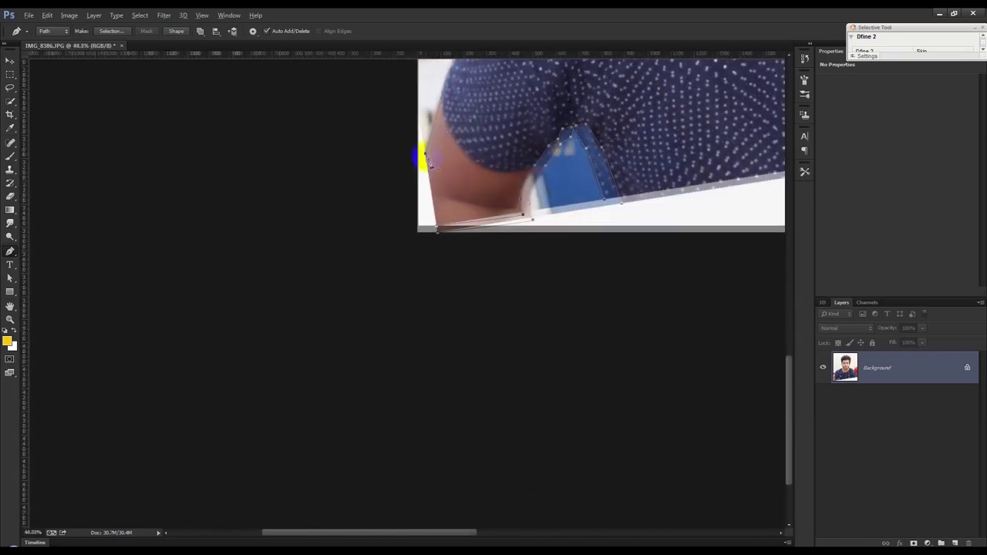
scroll(426, 157, "down", 3)
scroll(424, 185, "up", 2)
scroll(419, 213, "up", 1)
right_click(388, 209)
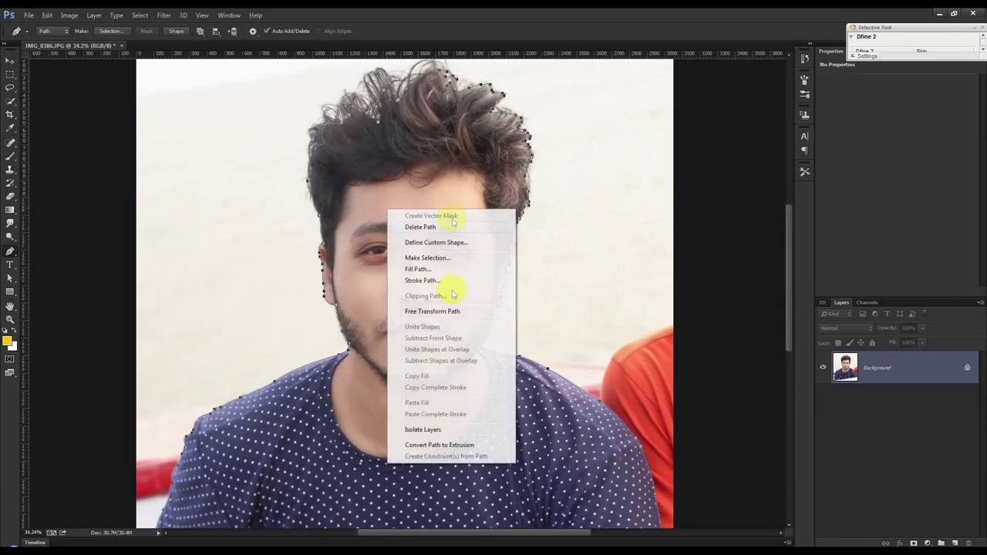
Step: Try converting the path to a selection, revert it, and check the Marquee and Lasso feather settings
left_click(425, 258)
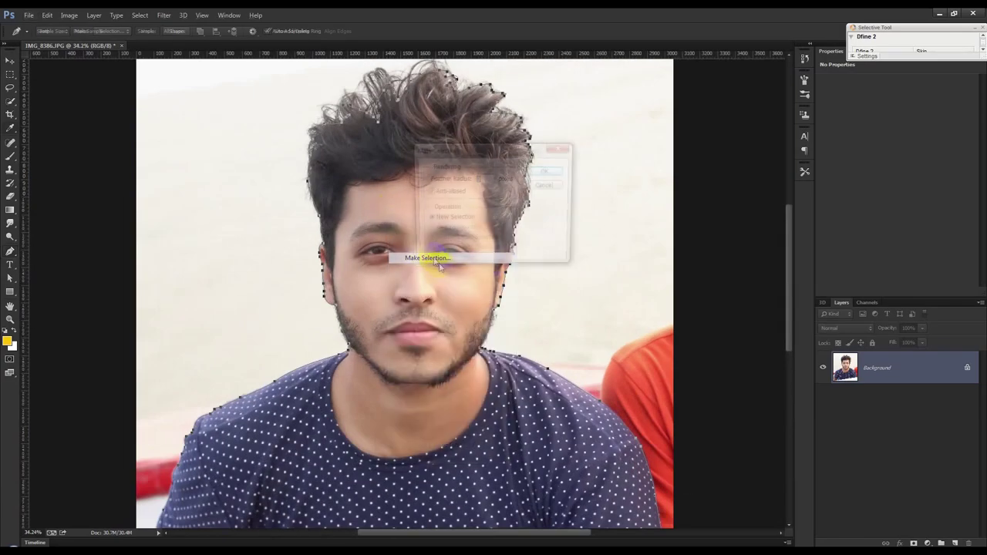
left_click(547, 170)
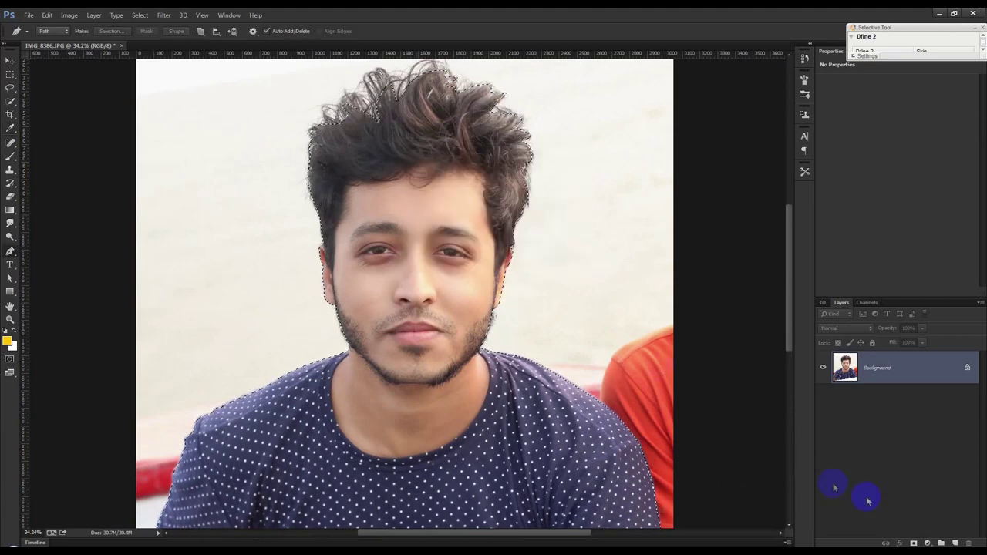
left_click(430, 254)
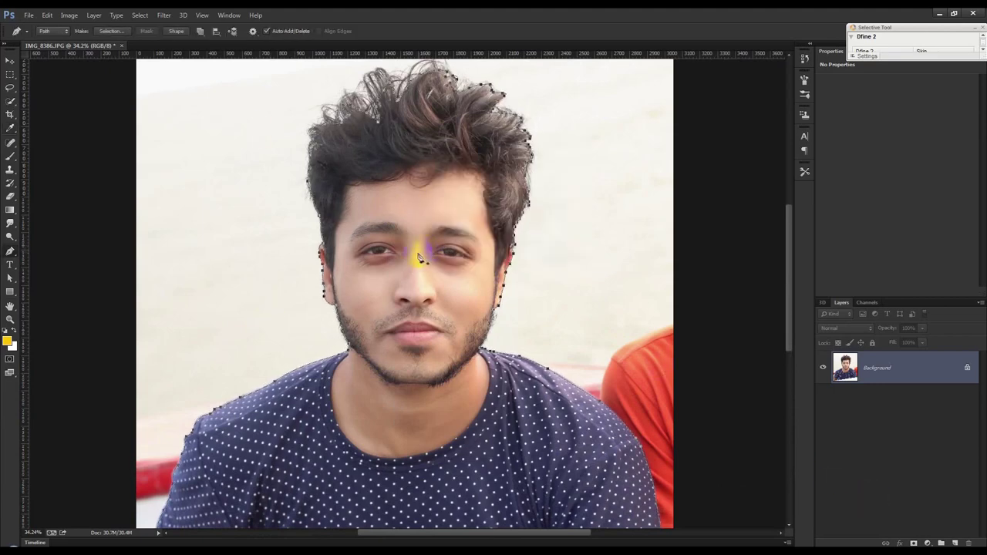
left_click(23, 113)
left_click(10, 75)
left_click(139, 32)
left_click(30, 80)
left_click(9, 88)
left_click(126, 32)
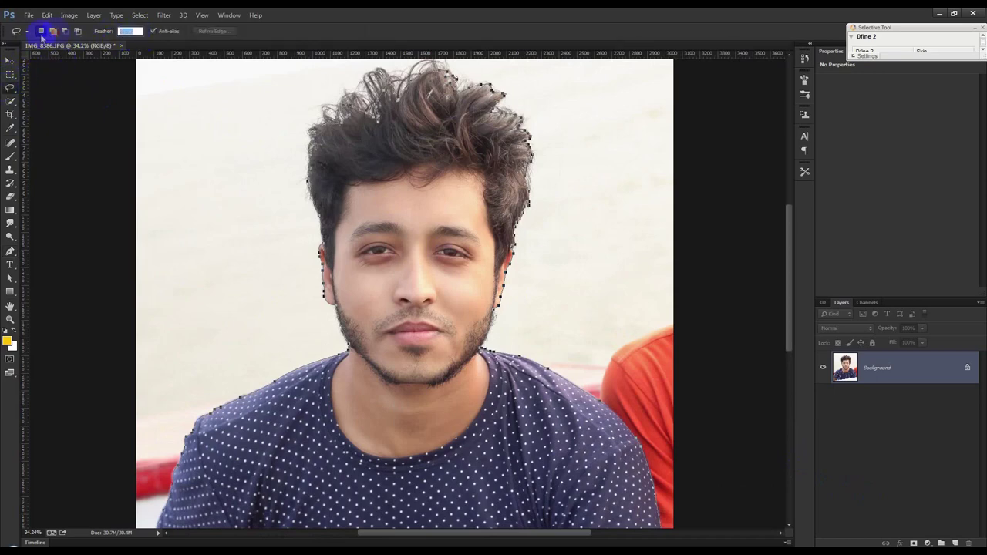
left_click(54, 229)
left_click(10, 252)
Step: Turn the traced path into a selection and add a layer mask hiding everything outside the man
right_click(495, 251)
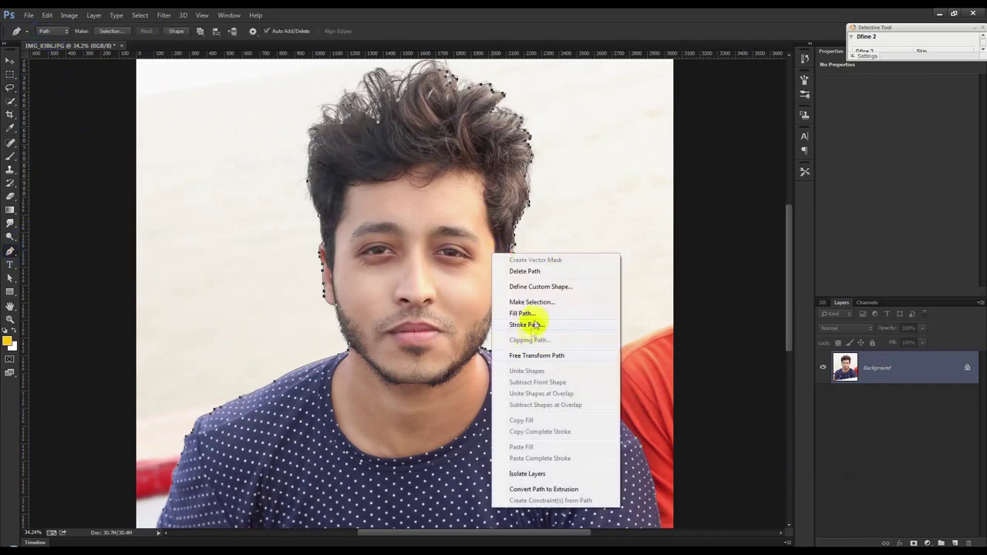
left_click(531, 301)
left_click(545, 168)
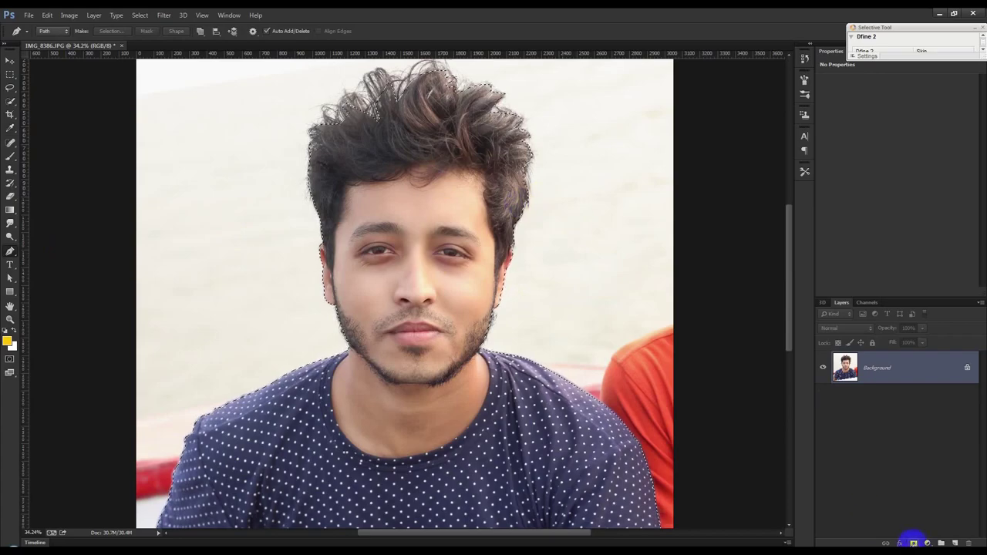
left_click(913, 543)
scroll(368, 123, "up", 2)
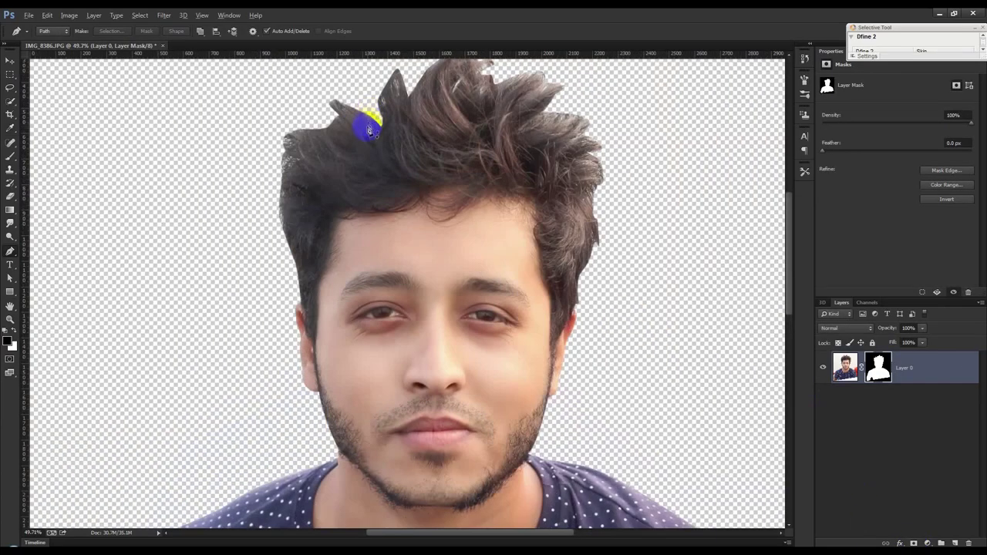
scroll(369, 124, "up", 1)
scroll(370, 139, "up", 1)
scroll(414, 190, "up", 1)
right_click(880, 364)
Step: Open Refine Mask and brush the refine radius along the left and top hair edges
left_click(878, 457)
left_click(880, 456)
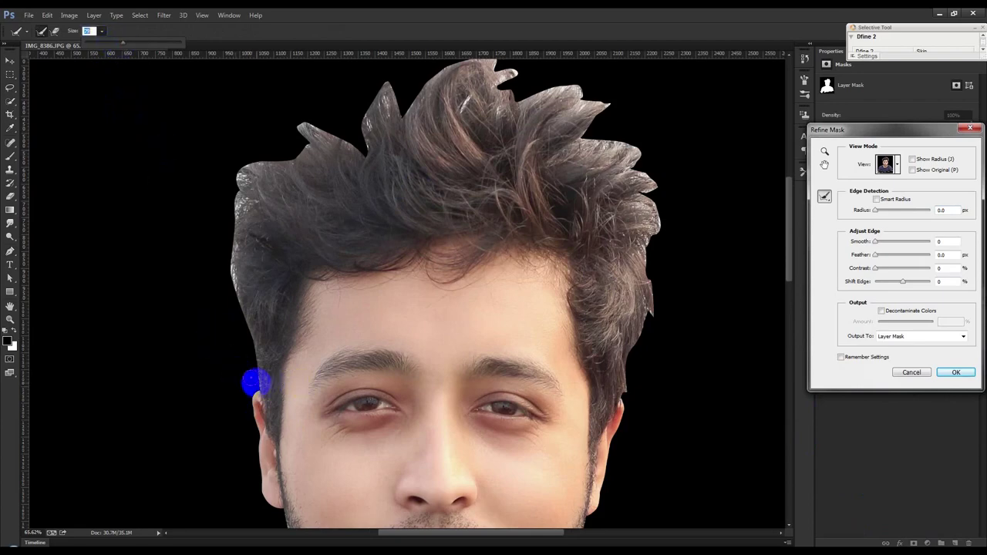
type("79")
mouse_move(248, 379)
left_mouse_down()
mouse_move(221, 236)
mouse_move(216, 270)
mouse_move(228, 223)
left_mouse_up()
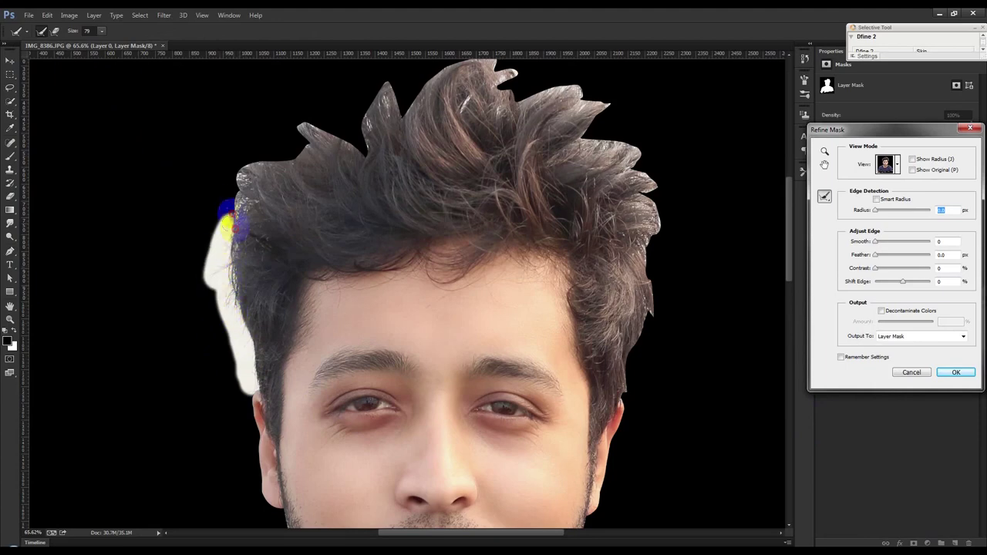
mouse_move(250, 178)
left_mouse_down()
mouse_move(239, 145)
mouse_move(275, 125)
mouse_move(301, 119)
mouse_move(300, 151)
left_mouse_up()
mouse_move(308, 101)
left_mouse_down()
mouse_move(376, 78)
mouse_move(403, 100)
mouse_move(437, 66)
mouse_move(394, 73)
mouse_move(440, 103)
mouse_move(403, 221)
mouse_move(351, 173)
mouse_move(316, 169)
mouse_move(408, 161)
mouse_move(397, 174)
mouse_move(419, 159)
mouse_move(448, 161)
mouse_move(474, 194)
mouse_move(456, 198)
mouse_move(566, 221)
mouse_move(555, 231)
mouse_move(613, 276)
mouse_move(606, 300)
left_mouse_up()
Step: Refine the mask along the right hair edge and beside the right ear
mouse_move(612, 362)
left_mouse_down()
mouse_move(639, 341)
mouse_move(609, 290)
left_mouse_up()
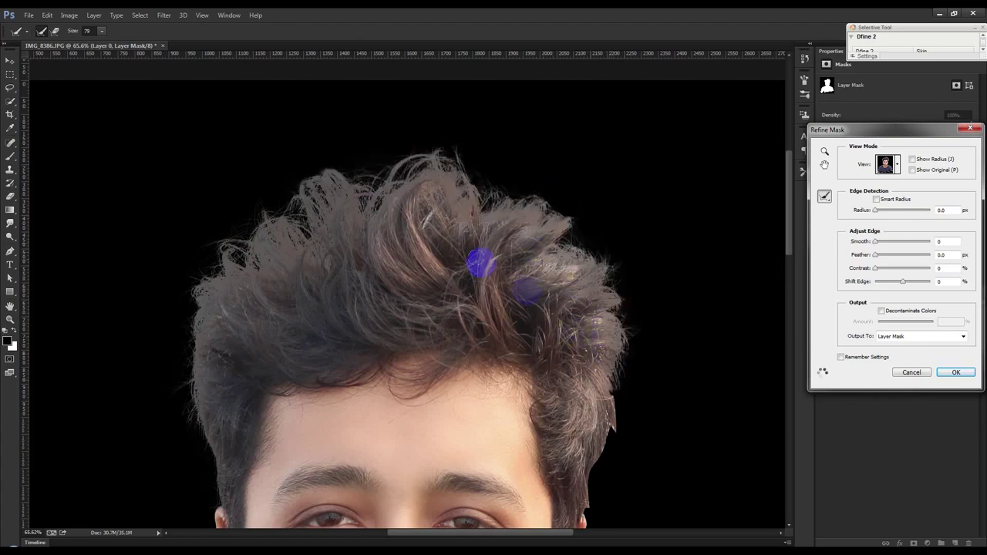
mouse_move(514, 338)
left_mouse_down()
mouse_move(407, 205)
mouse_move(442, 299)
left_mouse_up()
left_click_drag(509, 276, 487, 368)
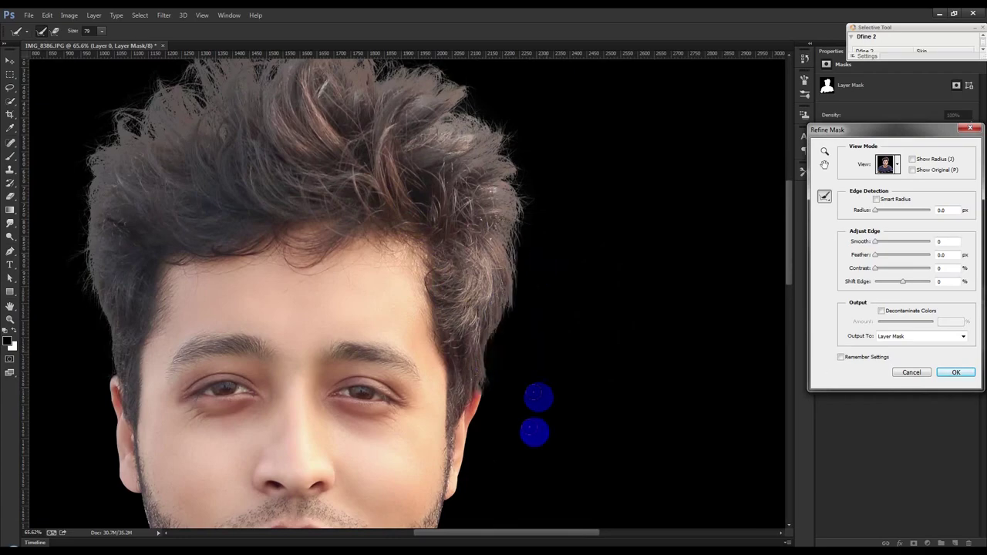
scroll(501, 370, "up", 2)
scroll(470, 345, "up", 2)
left_click_drag(469, 342, 484, 361)
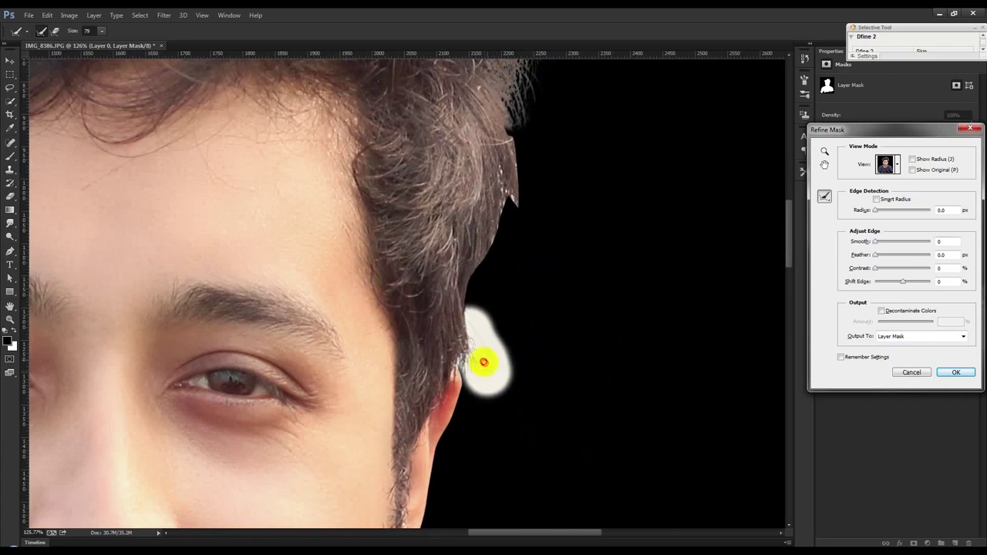
left_click_drag(484, 367, 513, 123)
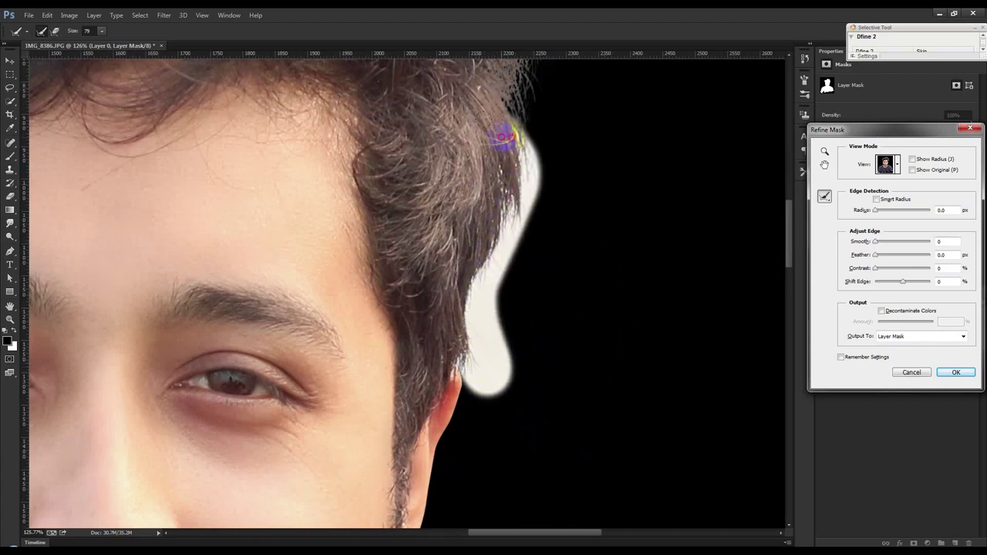
scroll(524, 286, "down", 3)
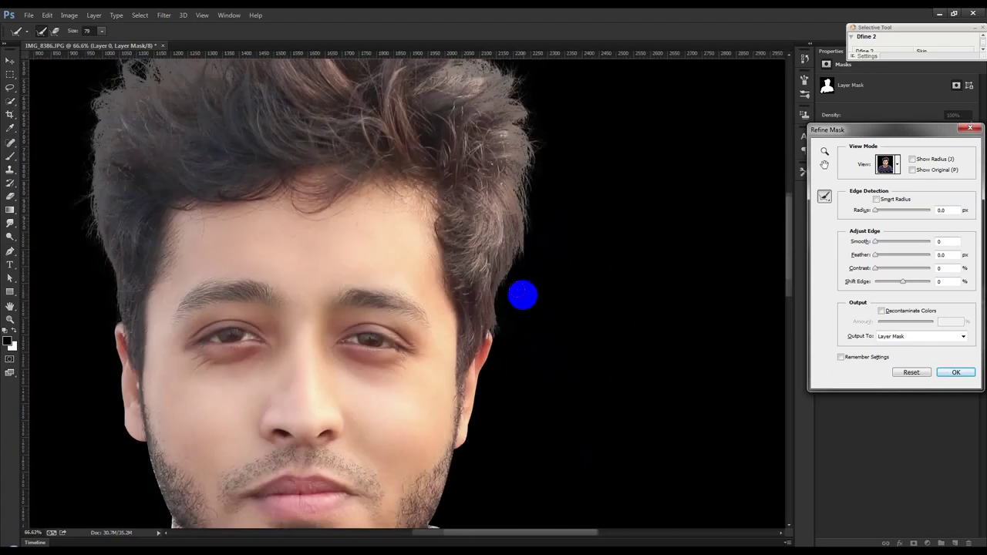
scroll(522, 293, "down", 2)
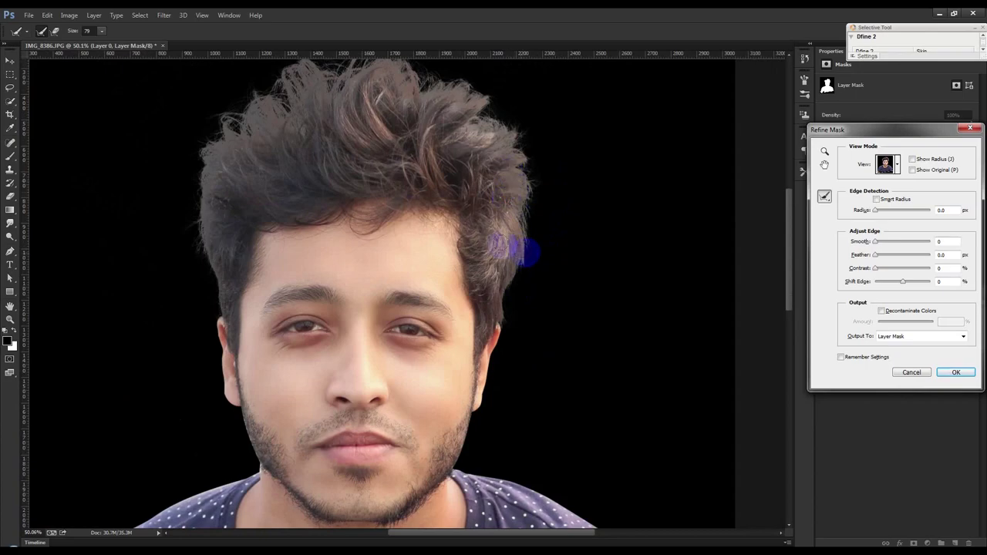
scroll(468, 332, "up", 1)
scroll(463, 344, "up", 1)
scroll(484, 342, "up", 1)
scroll(484, 264, "up", 1)
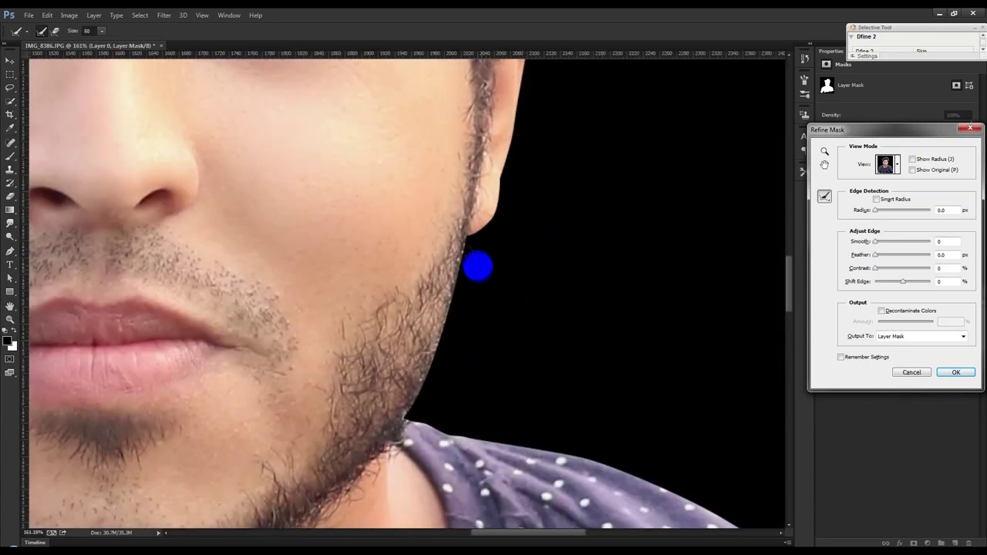
Step: Shrink the refine brush to 40 and refine the mask along the jawline and beard edge
key("bracketleft")
mouse_move(476, 249)
left_mouse_down()
mouse_move(437, 378)
mouse_move(476, 234)
mouse_move(471, 324)
left_mouse_up()
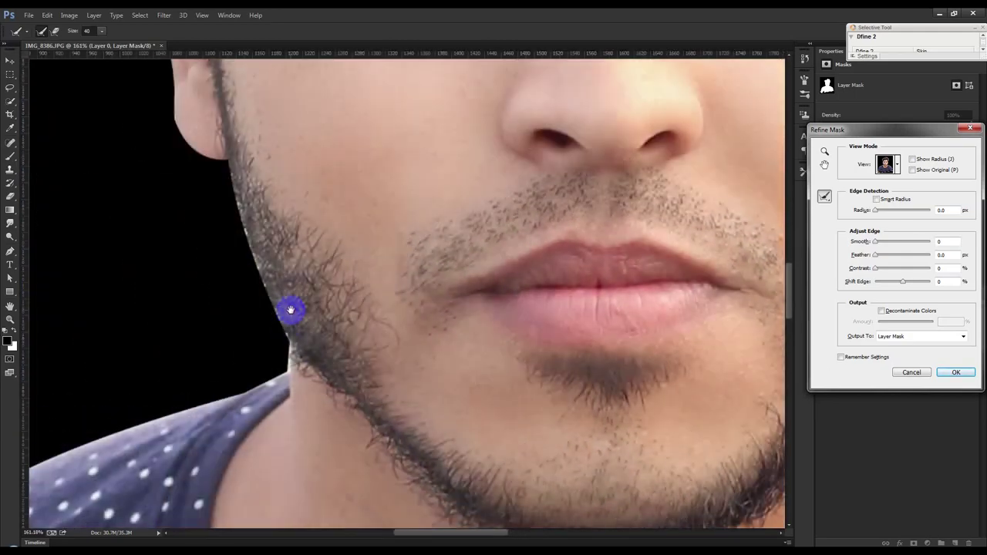
left_click_drag(276, 356, 224, 177)
left_click_drag(229, 216, 258, 326)
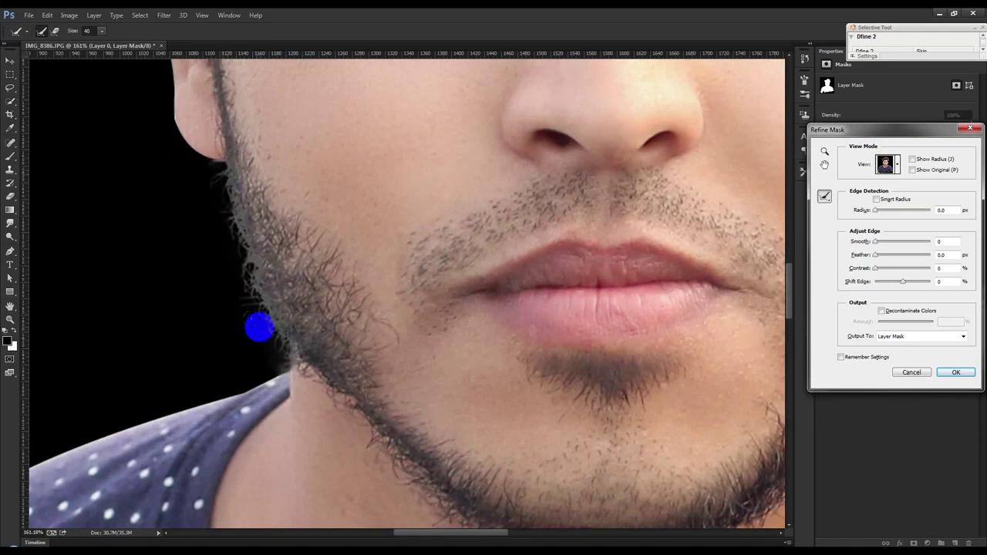
scroll(259, 328, "down", 2)
scroll(258, 328, "down", 2)
scroll(259, 328, "down", 2)
scroll(258, 327, "down", 1)
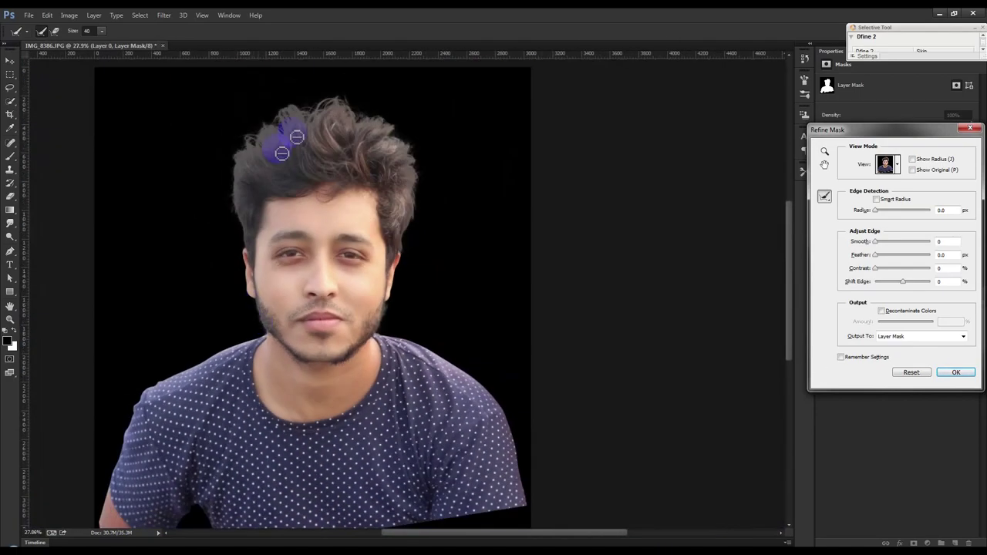
scroll(297, 137, "up", 2)
scroll(297, 143, "up", 1)
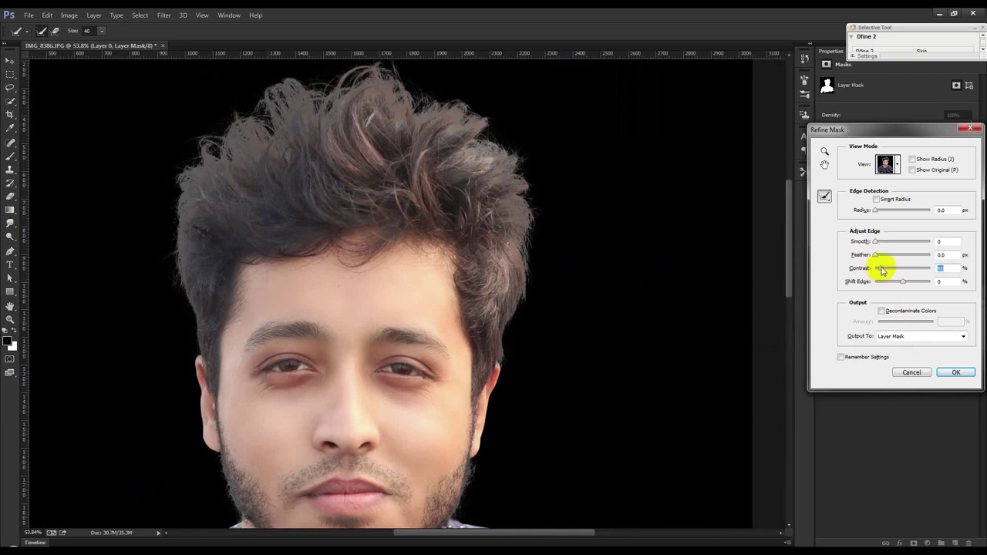
Step: Set edge contrast to 5 and Shift Edge to +5%, then apply the refined mask
left_click(905, 283)
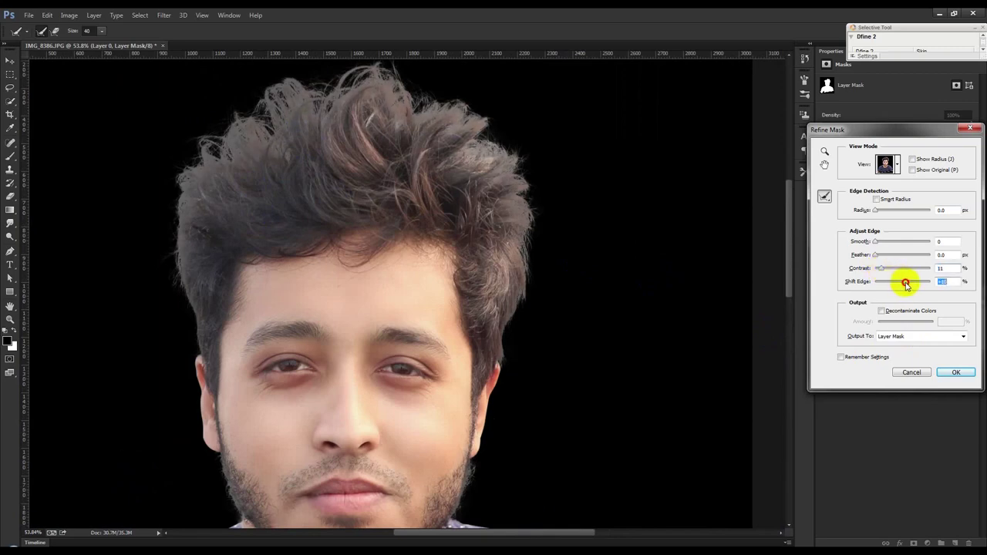
left_click(908, 285)
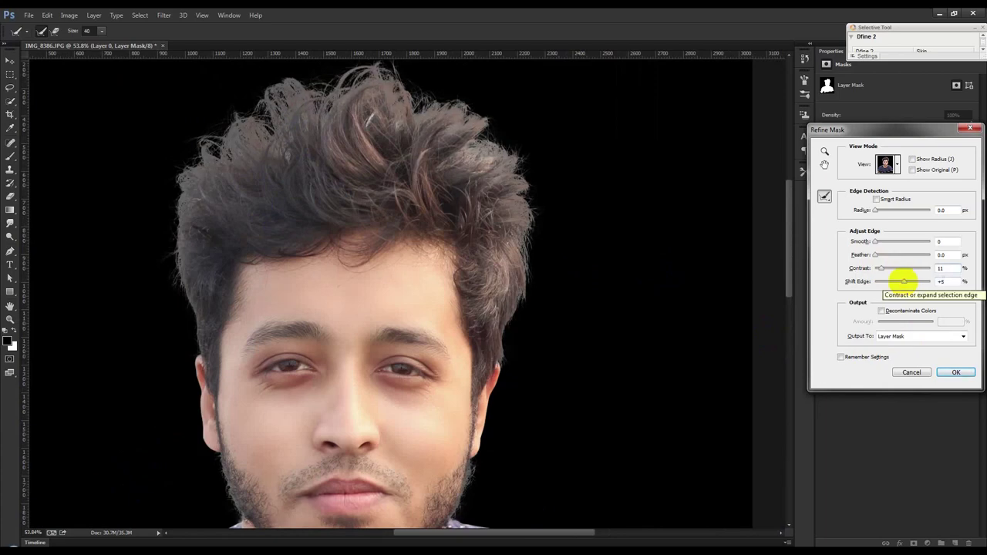
left_click(916, 269)
type("5")
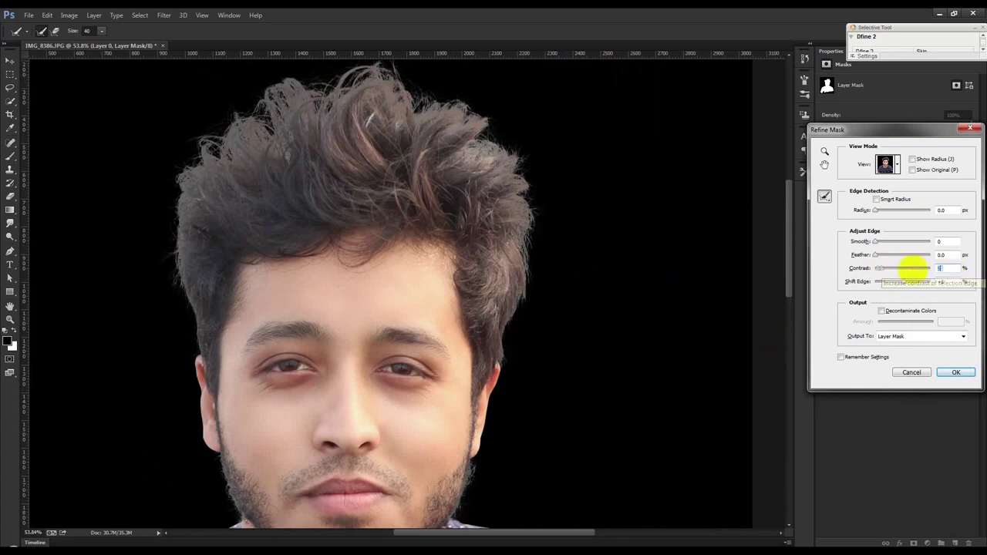
left_click(955, 372)
Step: Create a new document using the 3000 × 2000 px preset
scroll(540, 313, "down", 4)
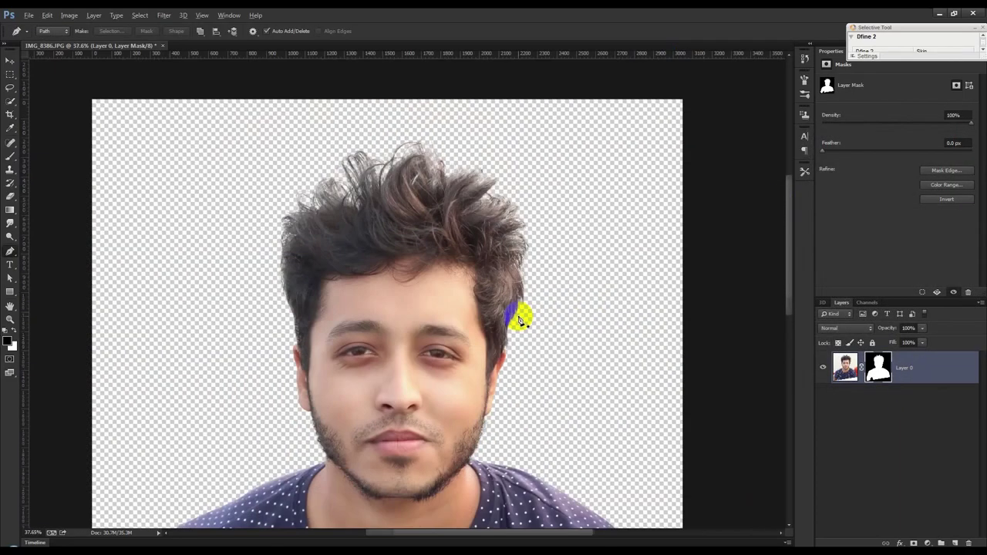
scroll(511, 314, "up", 2)
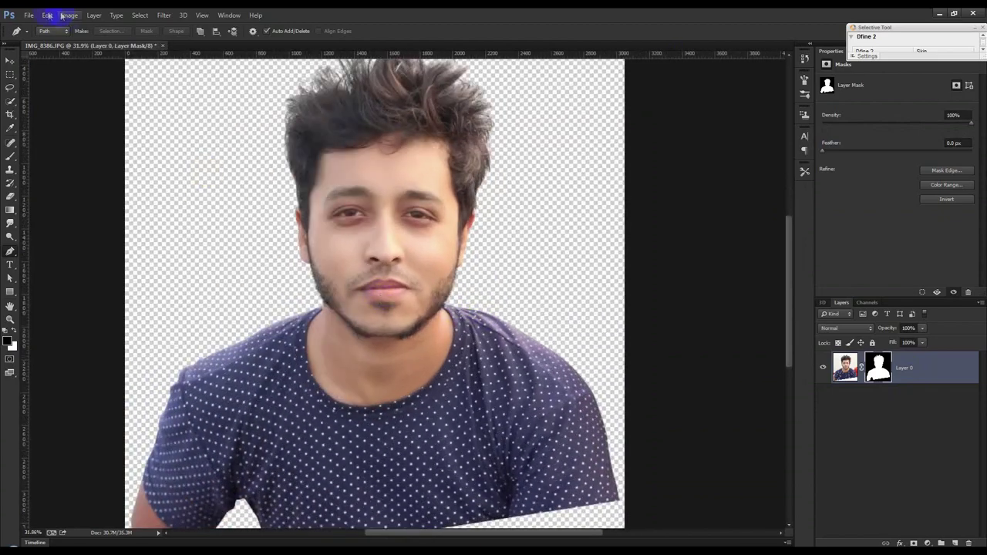
left_click(31, 15)
left_click(37, 28)
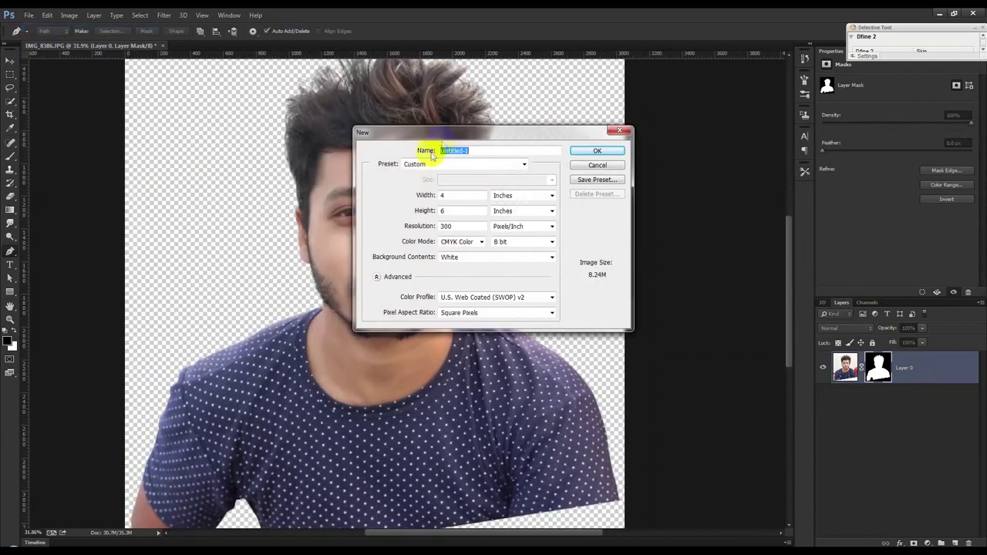
left_click(445, 165)
left_click(426, 211)
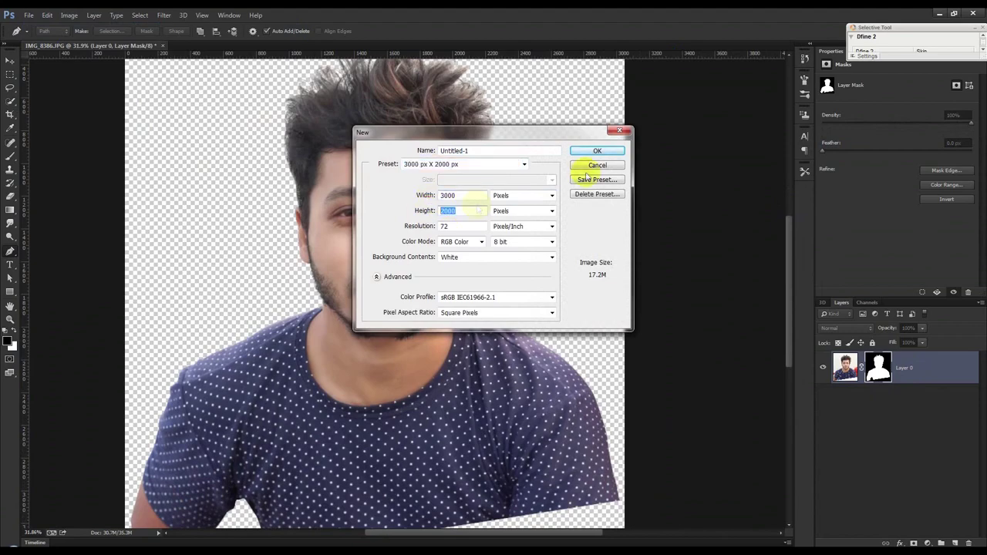
left_click(595, 151)
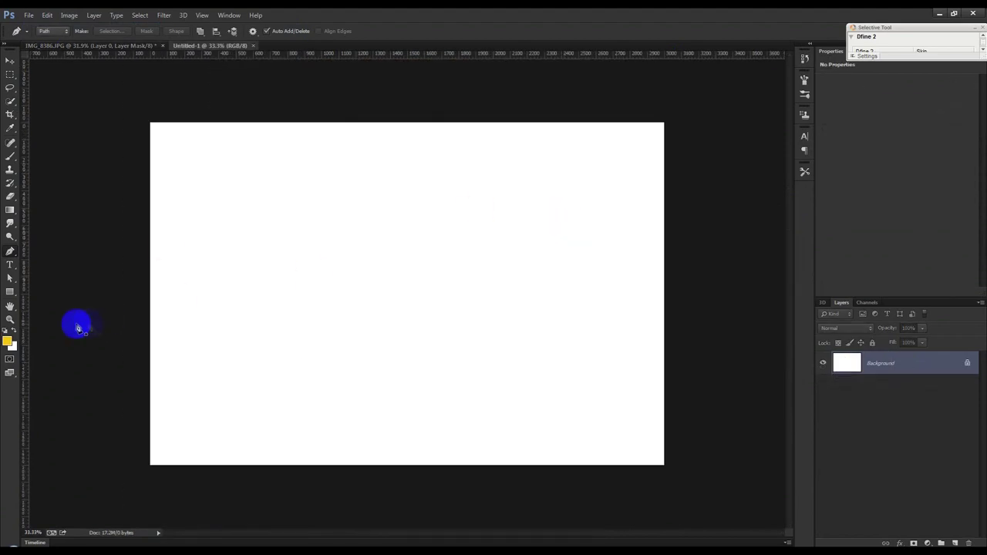
Step: Fill the new canvas with yellow (ffc301), then go to the IMG_8386.JPG document with the Move tool
left_click(8, 342)
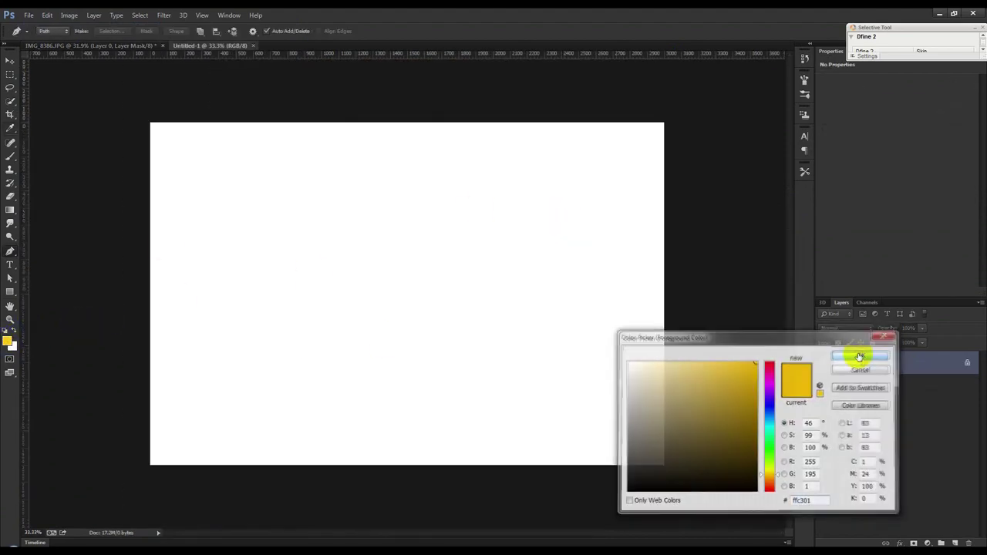
left_click(858, 355)
key("alt+BackSpace")
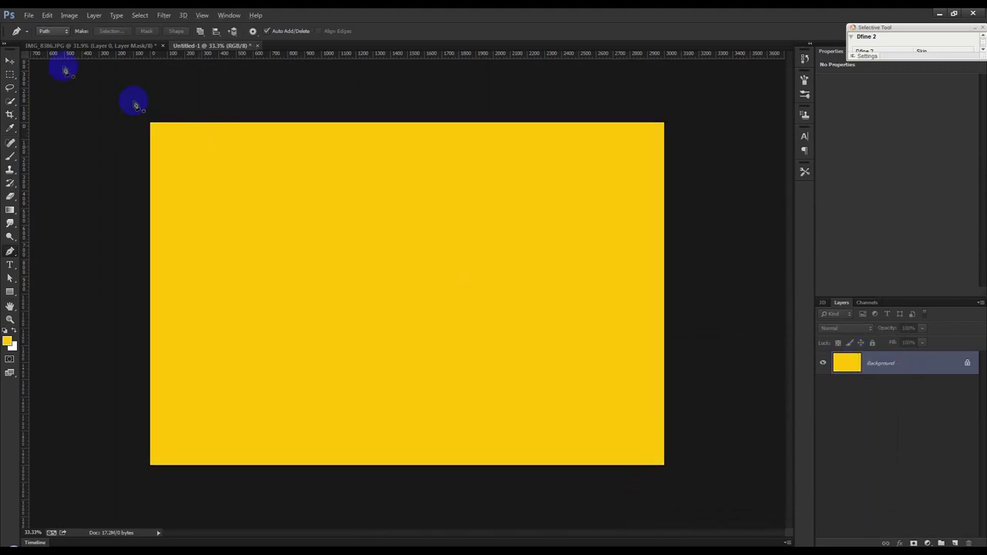
left_click(9, 61)
left_click(64, 47)
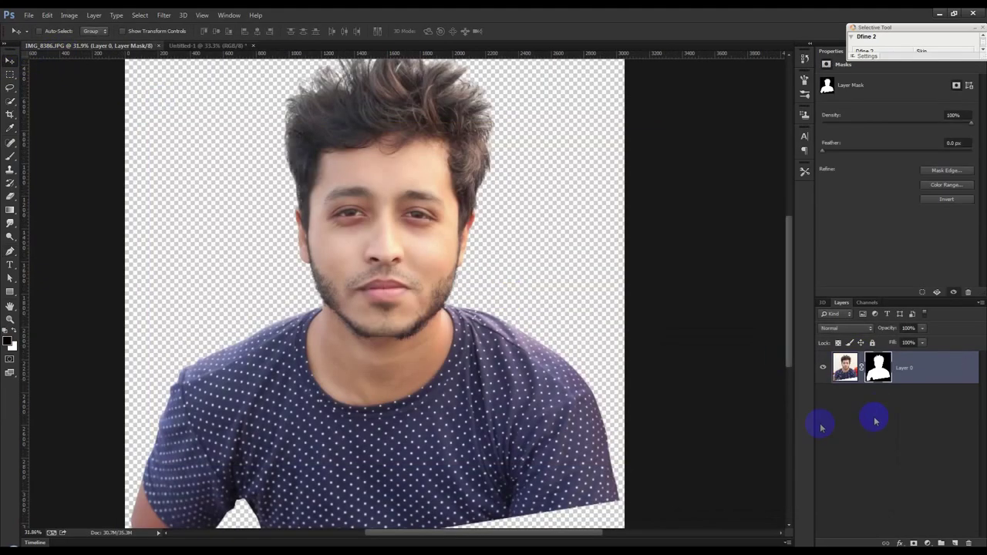
Step: Bring the cut-out portrait into the yellow Untitled-1 document and convert it to a smart object
mouse_move(920, 375)
left_mouse_down()
mouse_move(229, 60)
mouse_move(353, 154)
mouse_move(434, 249)
left_mouse_up()
right_click(937, 371)
left_click(852, 199)
mouse_move(571, 269)
left_mouse_down()
mouse_move(469, 286)
mouse_move(471, 296)
mouse_move(498, 185)
mouse_move(368, 307)
mouse_move(371, 319)
left_mouse_up()
key("ctrl+minus")
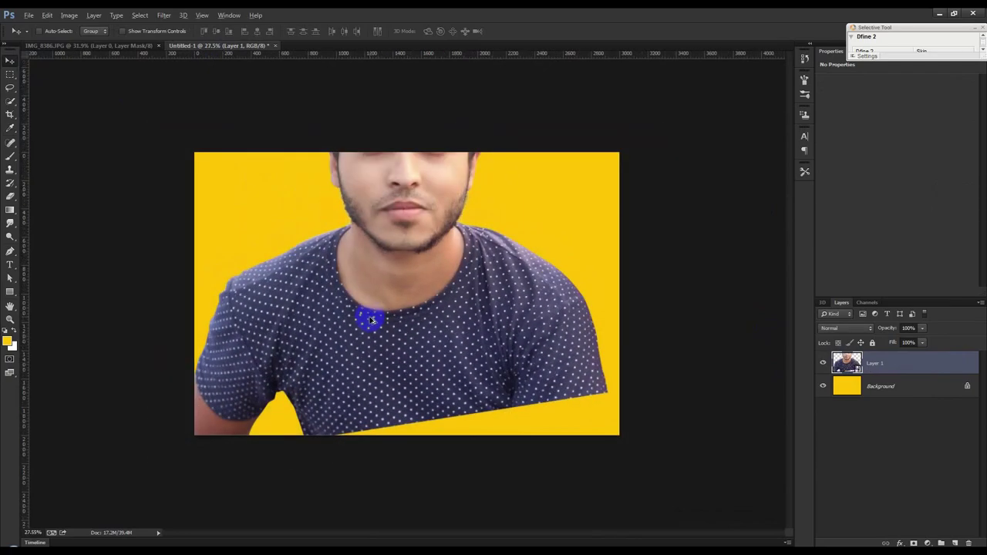
Step: Scale the portrait layer down to about 81.5% and duplicate it as Layer 1 copy
key("ctrl+t")
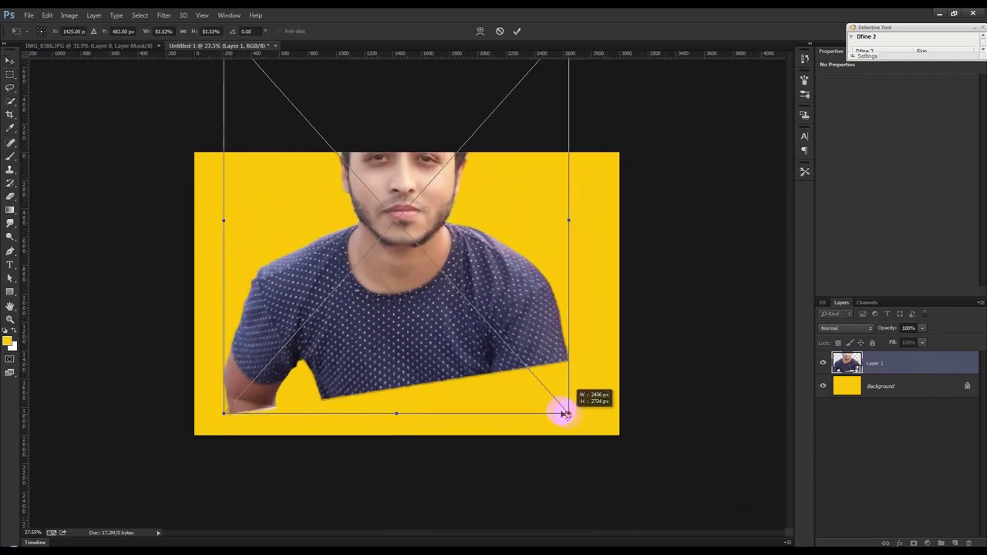
left_click_drag(607, 457, 567, 416)
left_click_drag(494, 346, 497, 354)
left_click(517, 34)
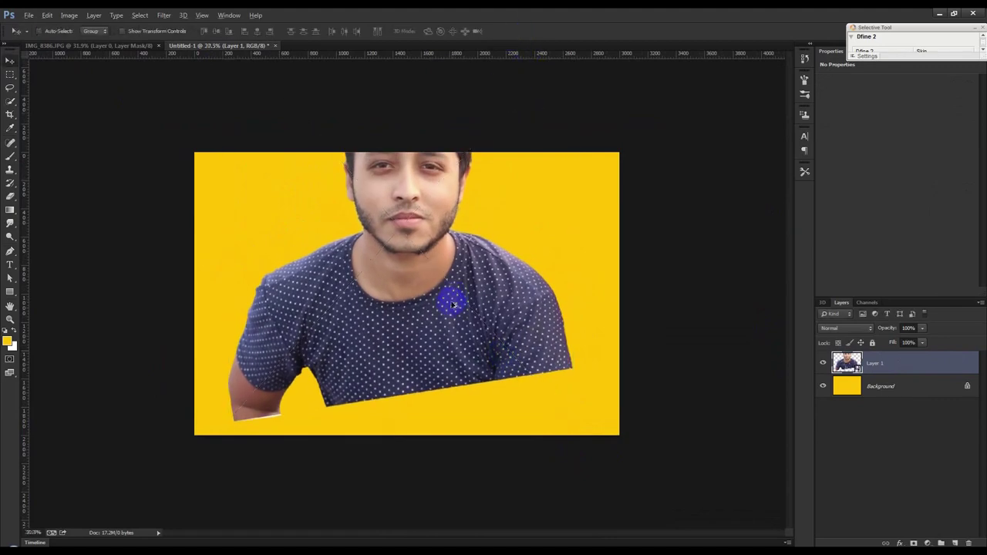
key("ctrl+plus")
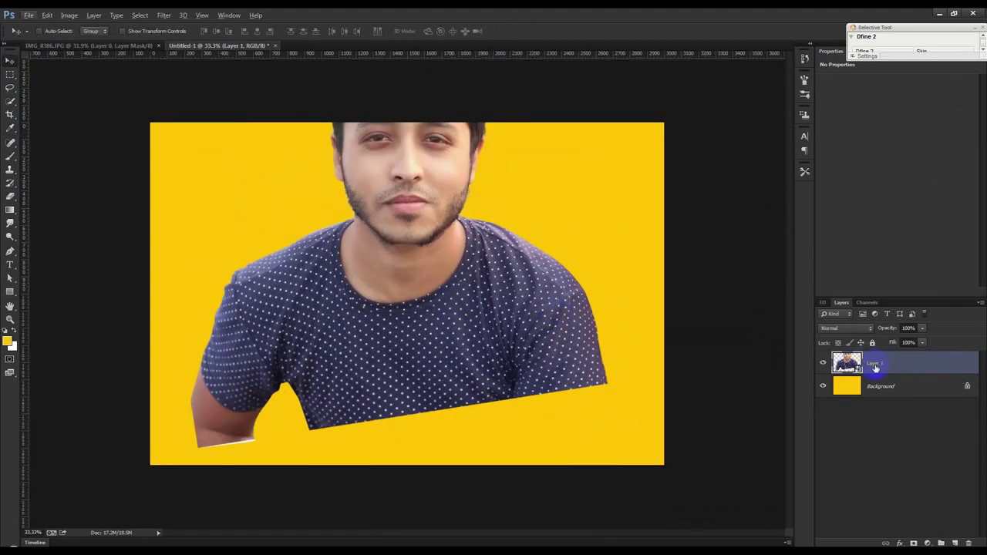
key("ctrl+j")
key("ctrl+t")
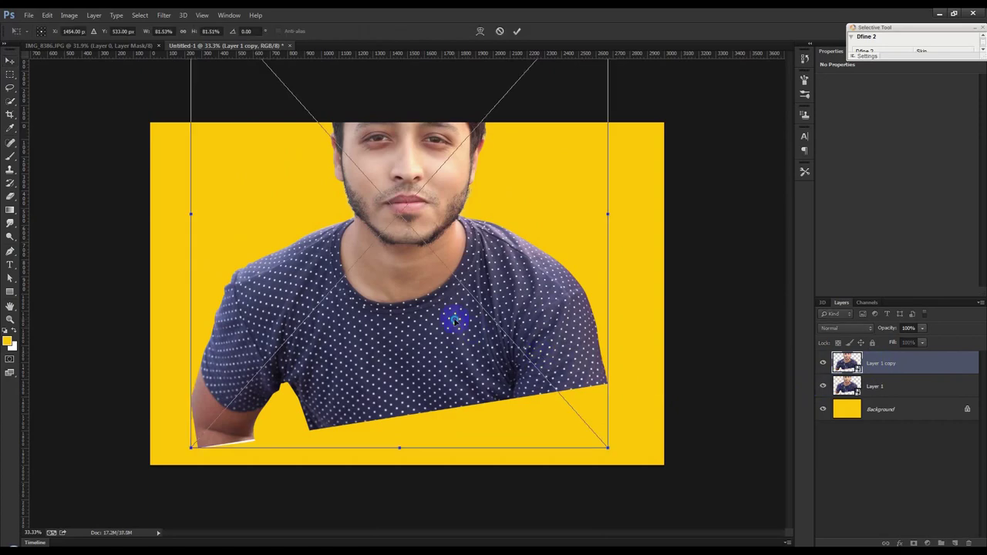
Step: Flip Layer 1 copy horizontally and shift it right about 19 px at reduced opacity
right_click(455, 324)
left_click(494, 463)
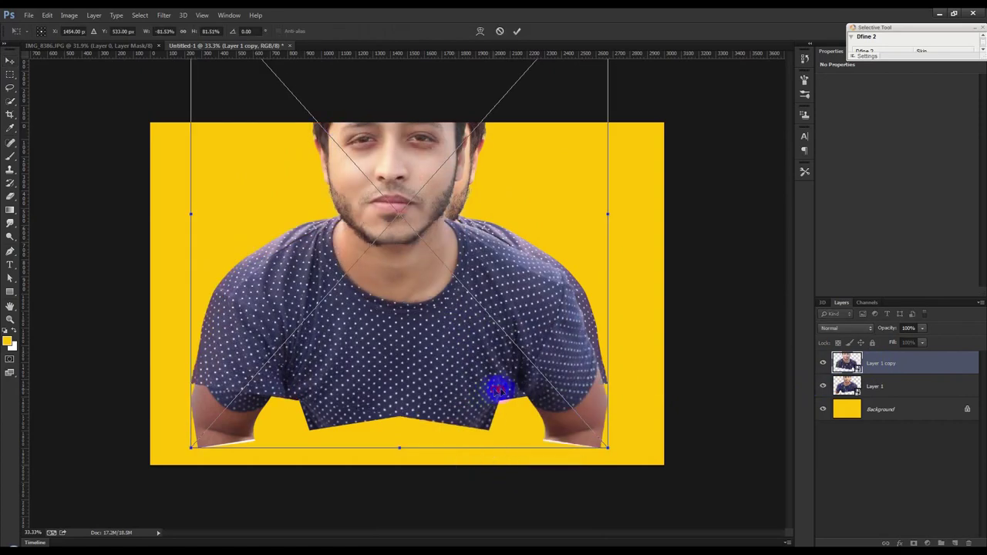
left_click_drag(496, 386, 509, 391)
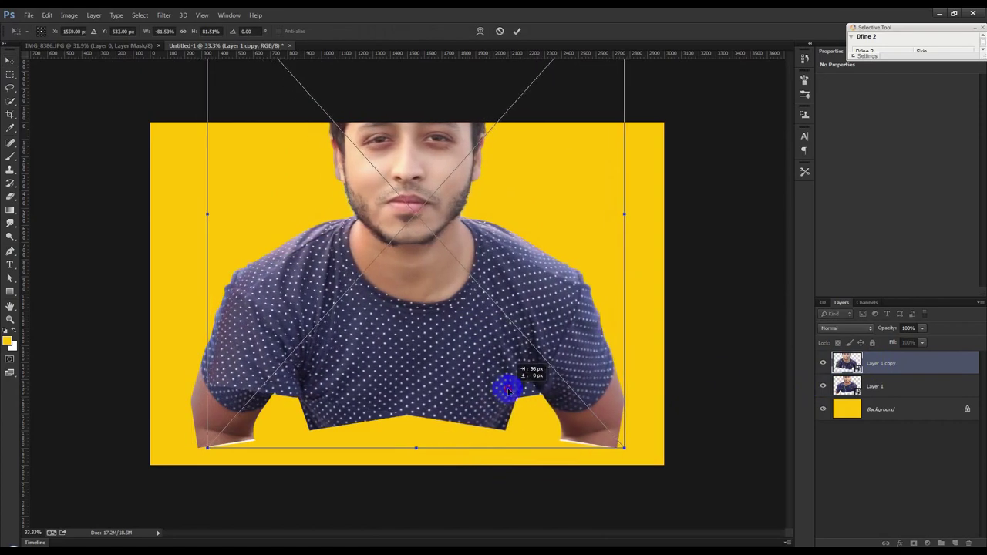
left_click_drag(887, 330, 867, 330)
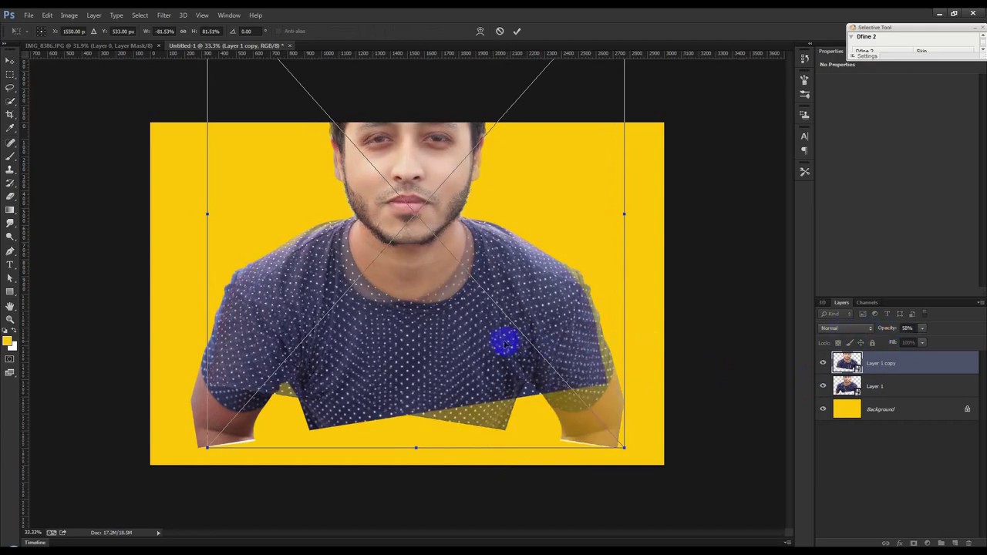
key("ctrl+plus")
mouse_move(505, 344)
left_mouse_down()
mouse_move(516, 339)
mouse_move(509, 337)
left_mouse_up()
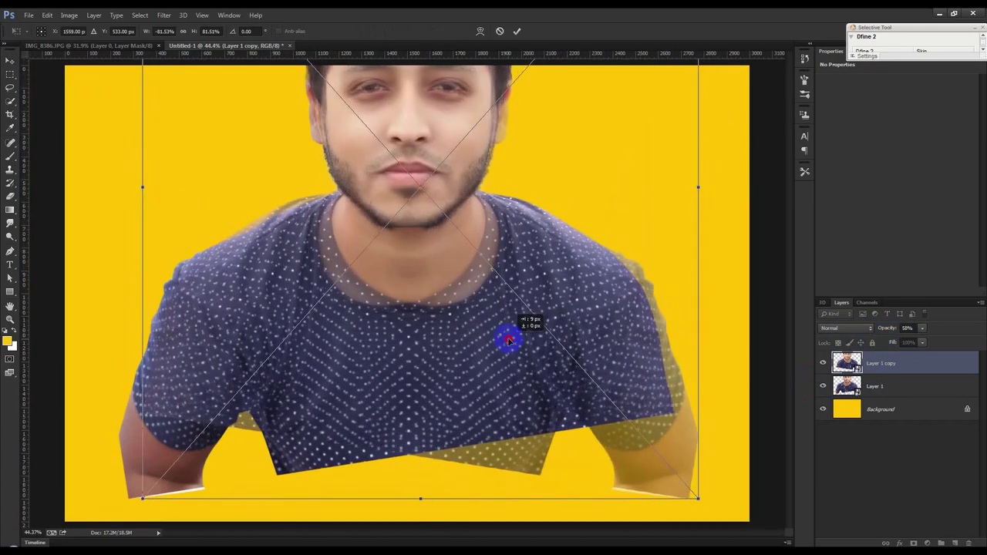
left_click(516, 31)
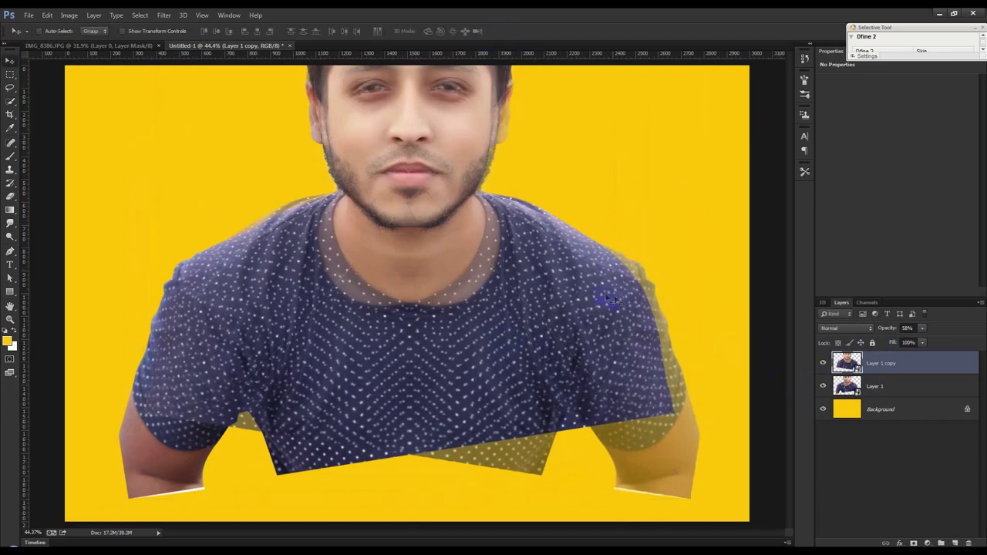
Step: Fine-tune the mirrored copy's position over the torso and restore it to 100% opacity
left_click_drag(572, 295, 560, 281)
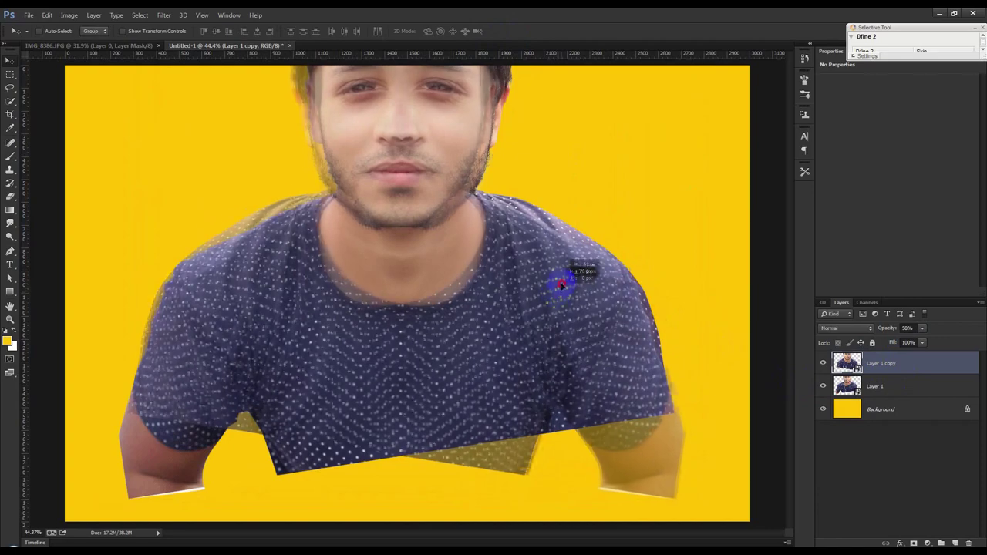
mouse_move(560, 281)
left_mouse_down()
mouse_move(568, 293)
mouse_move(561, 286)
left_mouse_up()
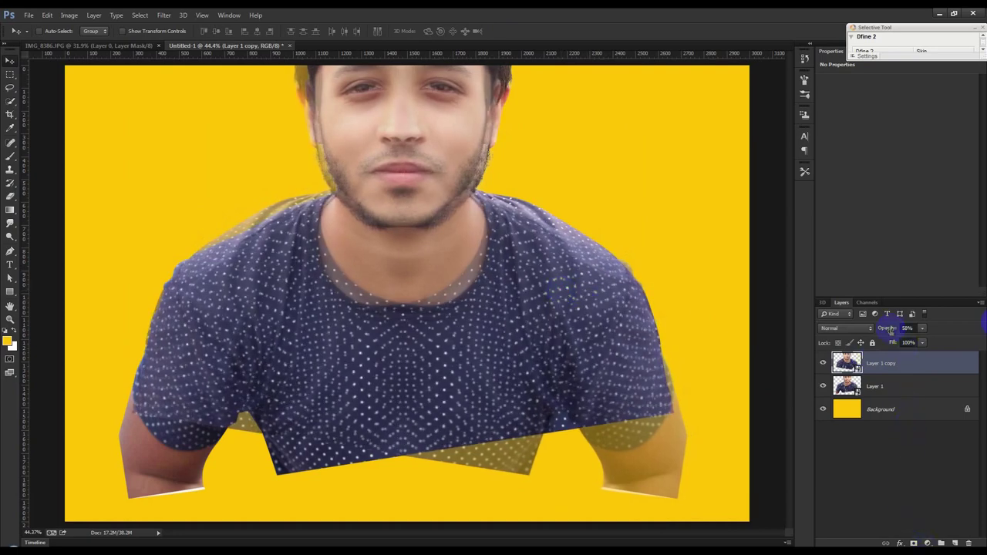
left_click_drag(889, 330, 955, 536)
Step: Add a layer mask to Layer 1 copy and paint black over its lower shirt edge
left_click(913, 543)
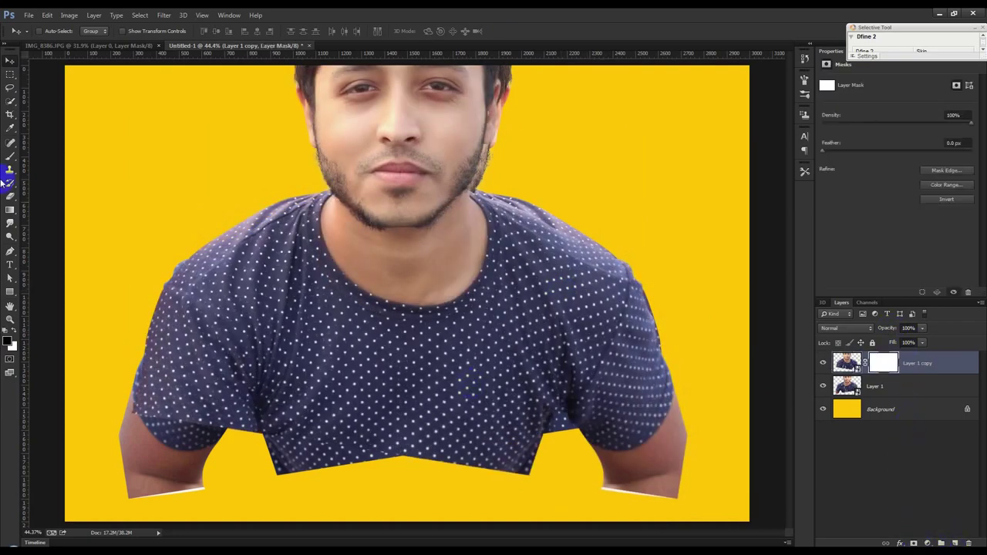
left_click(10, 156)
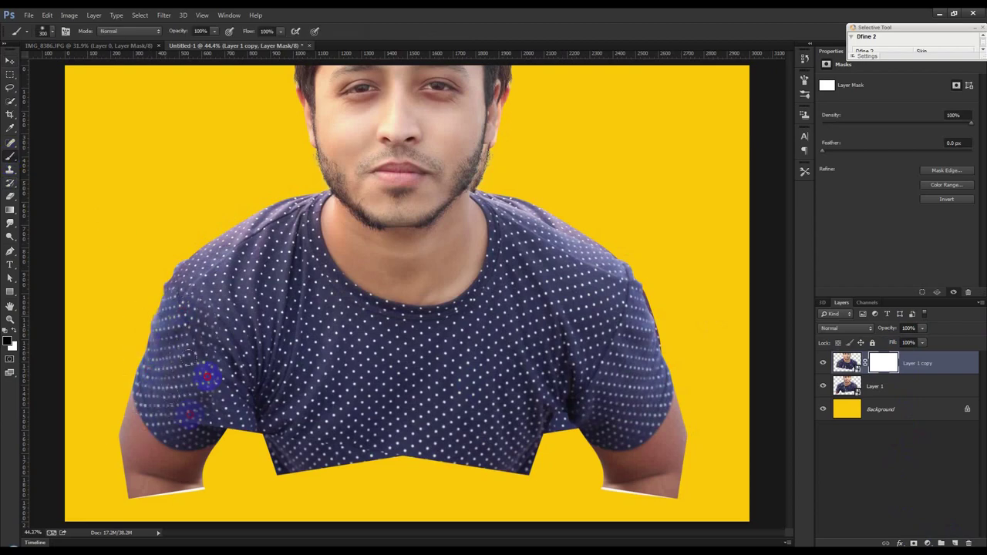
mouse_move(258, 421)
left_mouse_down()
mouse_move(440, 475)
mouse_move(529, 478)
mouse_move(520, 445)
mouse_move(547, 446)
mouse_move(511, 429)
left_mouse_up()
left_click_drag(452, 452, 414, 458)
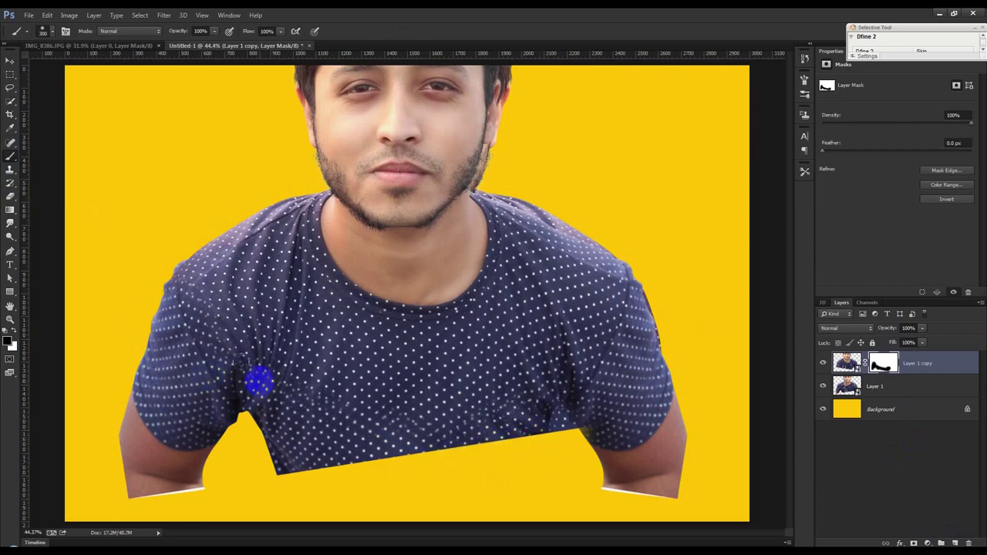
Step: Mask out the copy along the left jaw, cheek, shoulder and yellow cheek patch, then select both layers
mouse_move(463, 166)
left_mouse_down()
mouse_move(390, 198)
mouse_move(351, 182)
left_mouse_up()
left_click_drag(327, 121, 345, 147)
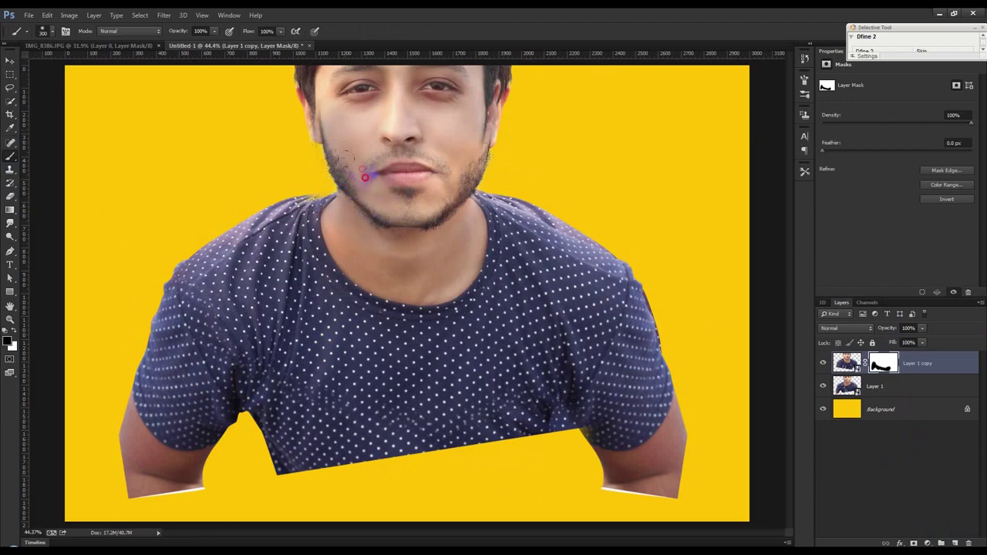
mouse_move(339, 183)
left_mouse_down()
mouse_move(187, 220)
mouse_move(177, 254)
mouse_move(121, 293)
mouse_move(252, 185)
mouse_move(426, 137)
mouse_move(364, 126)
left_mouse_up()
scroll(409, 297, "down", 3)
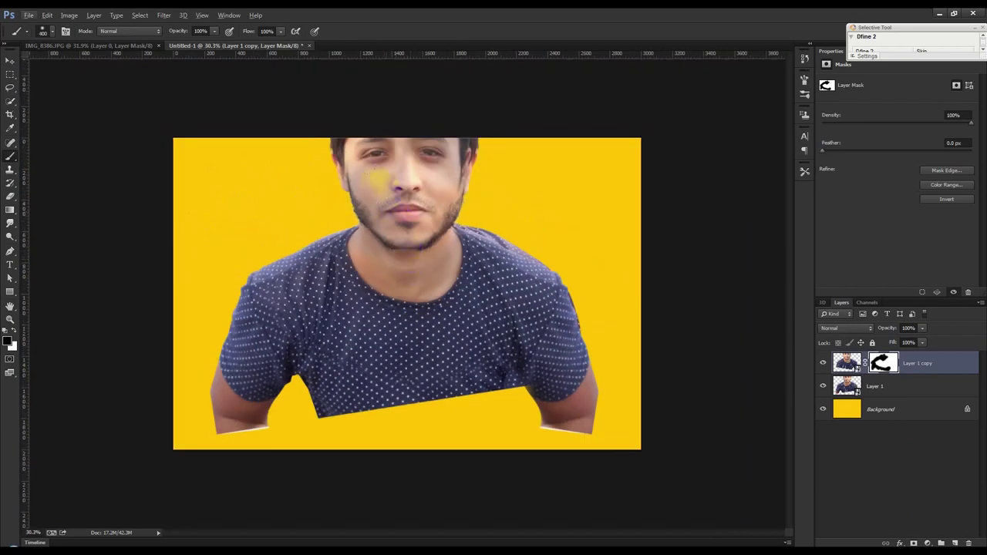
left_click_drag(440, 121, 482, 130)
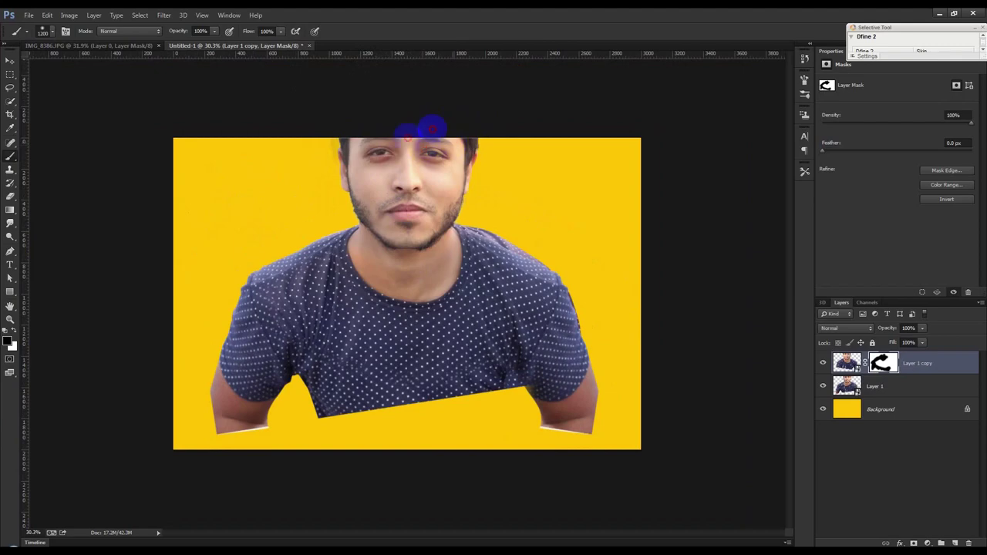
left_click(10, 59)
left_click(912, 384)
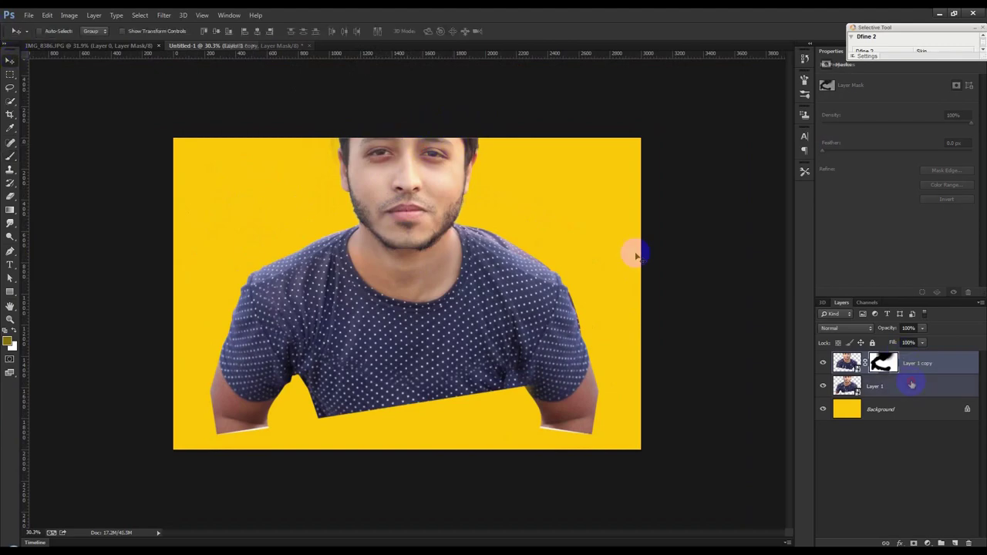
Step: Move both portrait layers down so the full hair shows on the canvas
left_click_drag(636, 256, 609, 313)
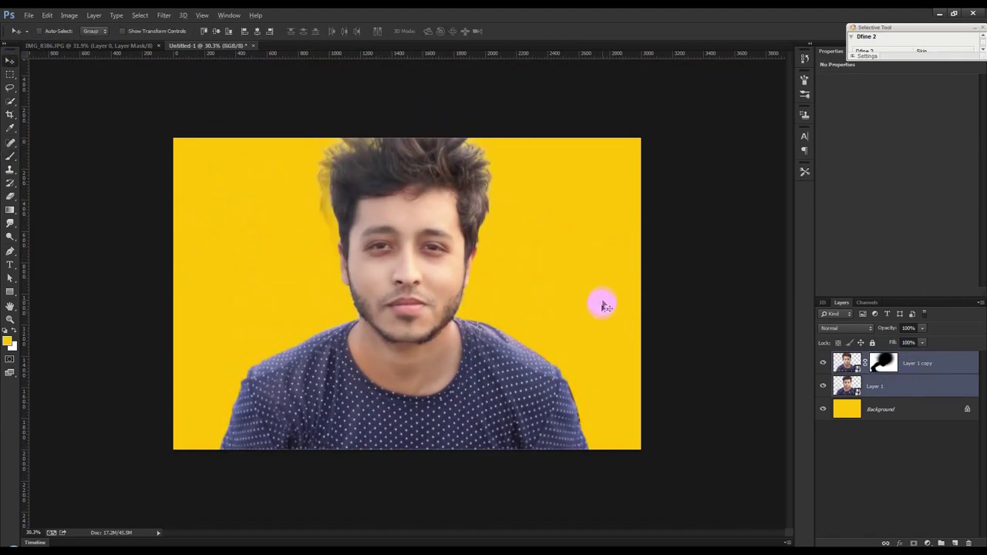
scroll(606, 306, "up", 2)
scroll(548, 335, "up", 2)
scroll(519, 301, "up", 2)
scroll(419, 324, "up", 2)
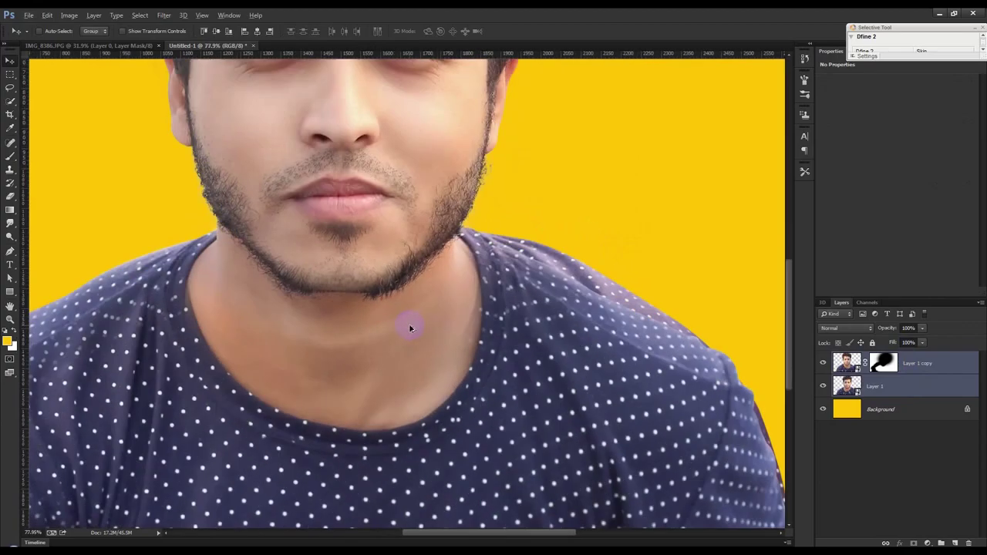
scroll(471, 349, "down", 1)
Step: Fill Layer 1 copy's mask black, then paint white to reveal the right shoulder
left_click(879, 367)
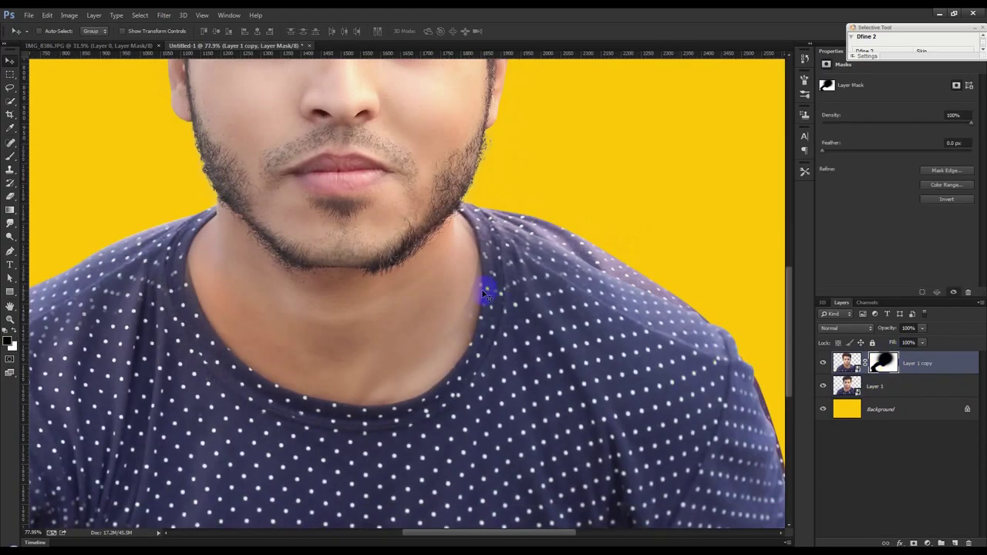
scroll(486, 293, "down", 3)
left_click(883, 363)
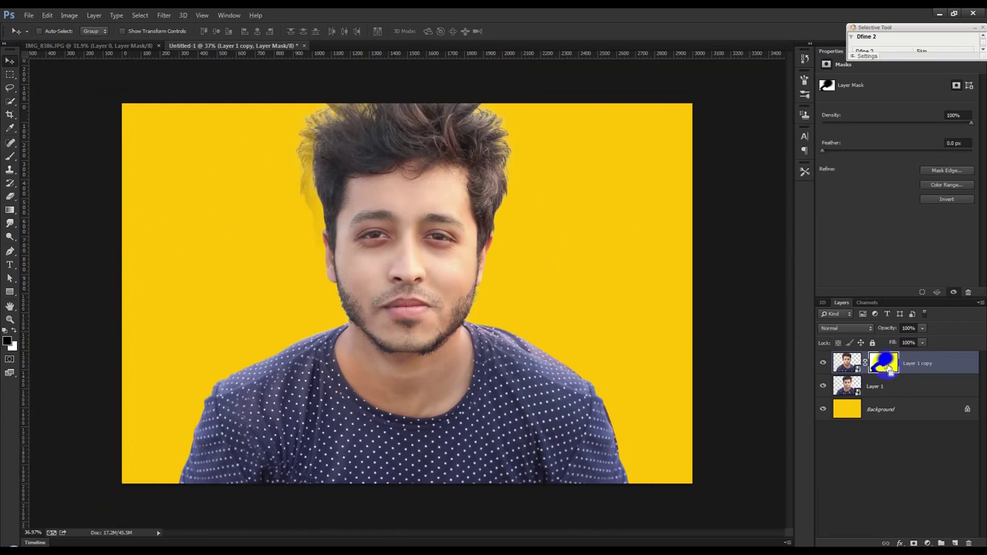
key("ctrl+BackSpace")
key("alt+BackSpace")
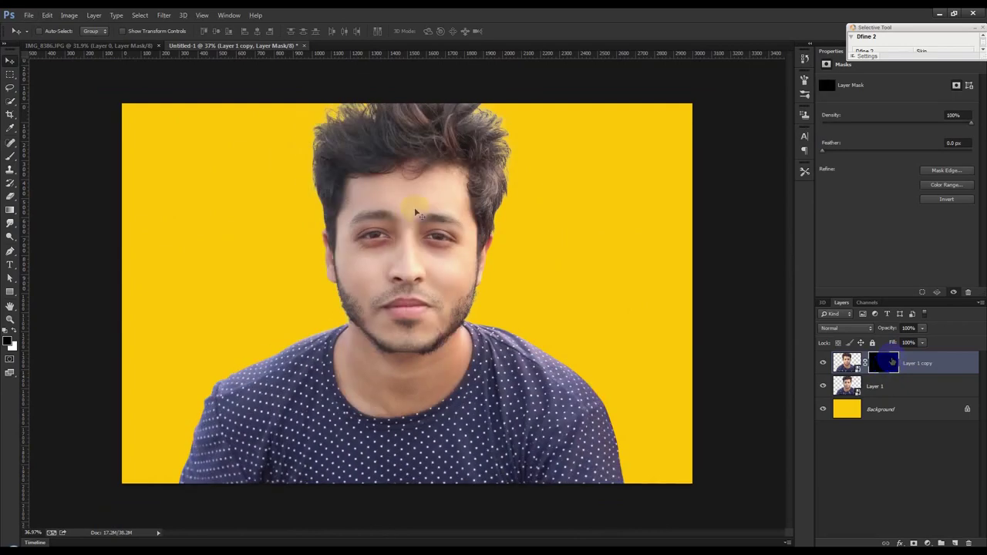
left_click(11, 157)
left_click_drag(656, 454, 621, 460)
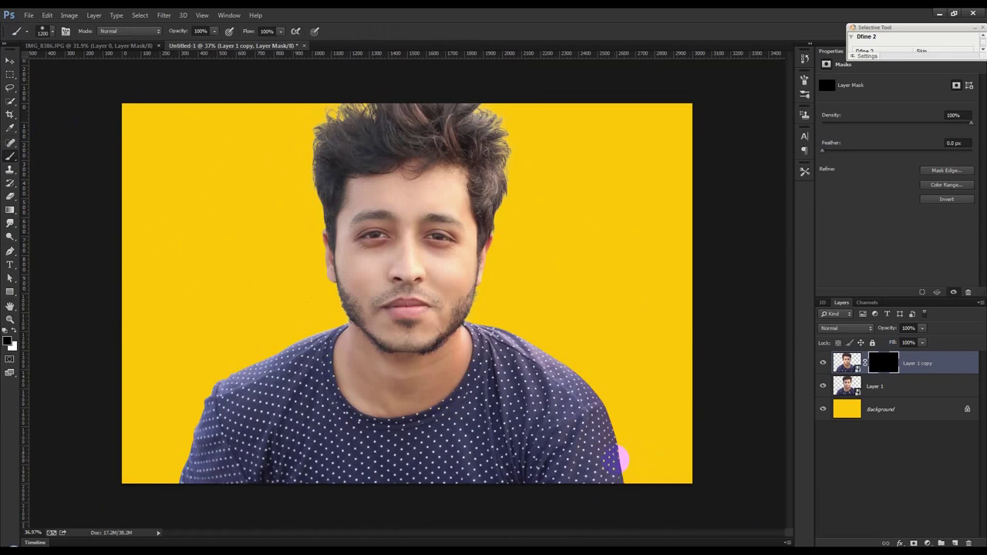
left_click(14, 330)
left_click_drag(614, 490, 537, 333)
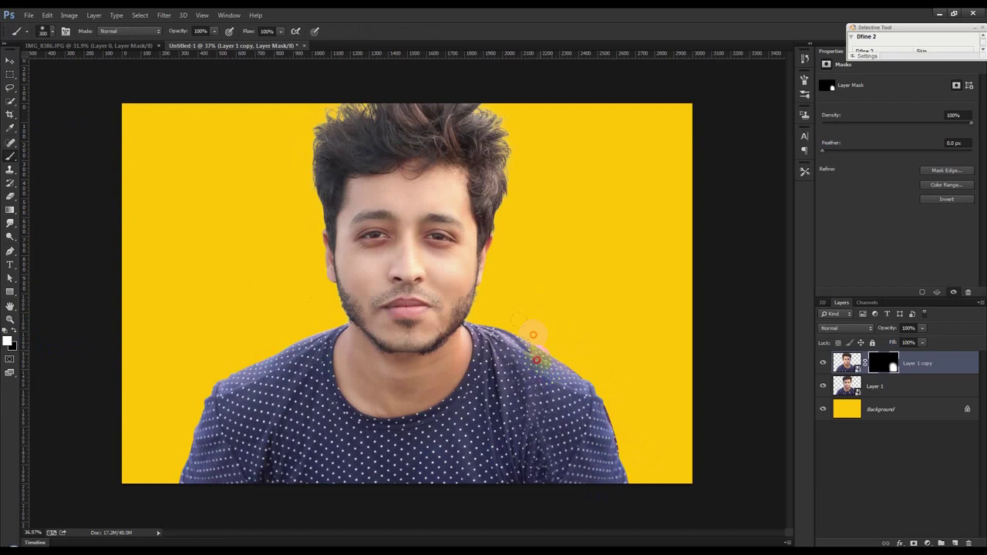
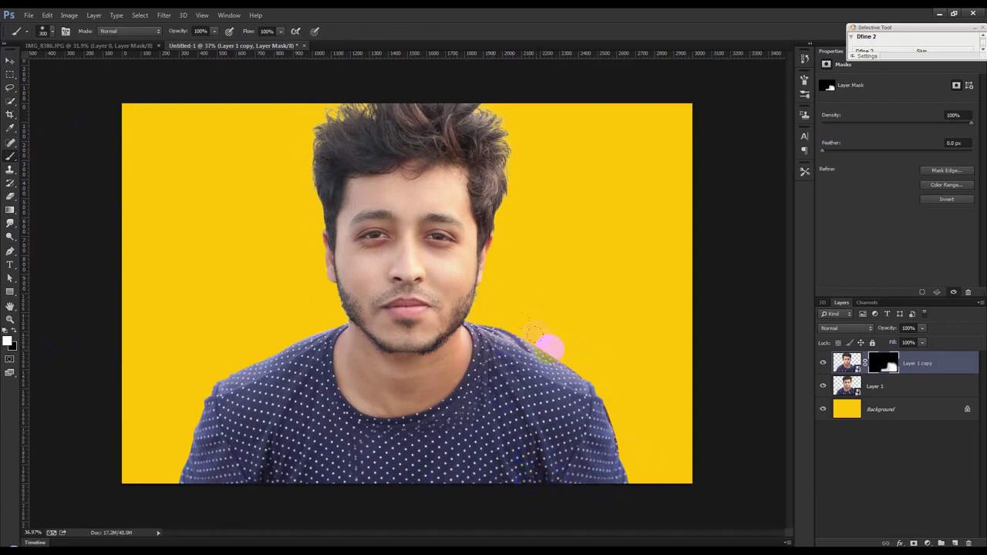
Step: Add a layer mask to Layer 1 and paint out the yellow fringe along the right shoulder
scroll(540, 334, "up", 5)
left_click(867, 388)
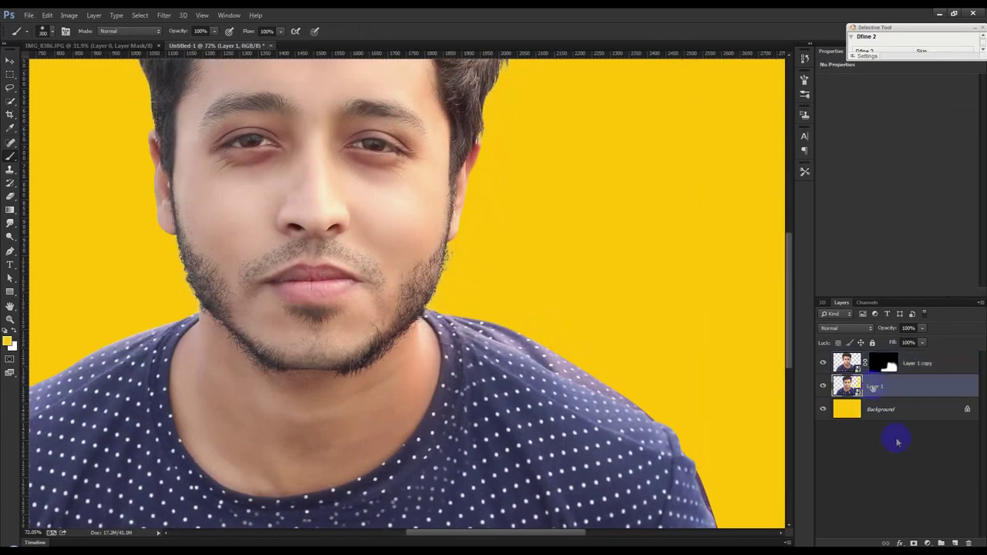
left_click(913, 543)
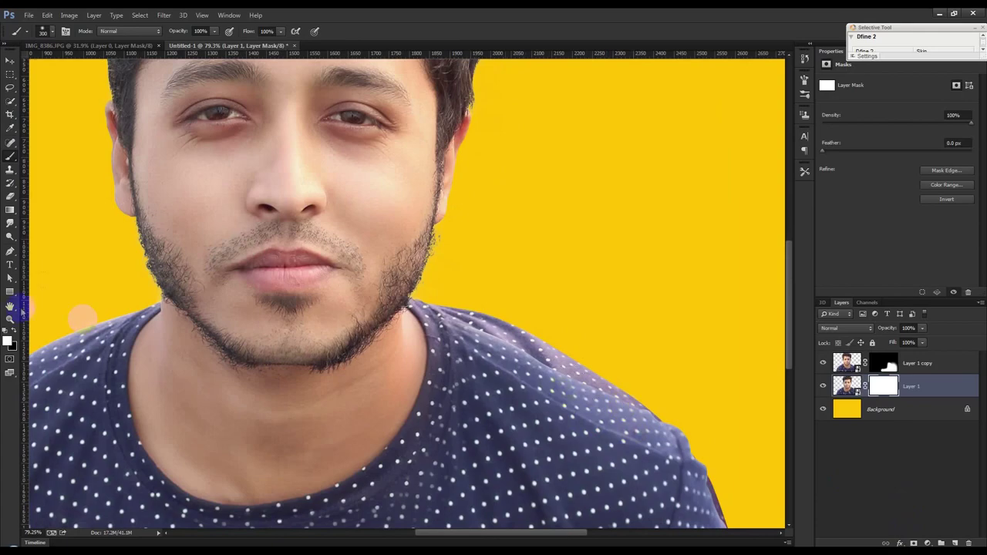
left_click_drag(563, 401, 710, 468)
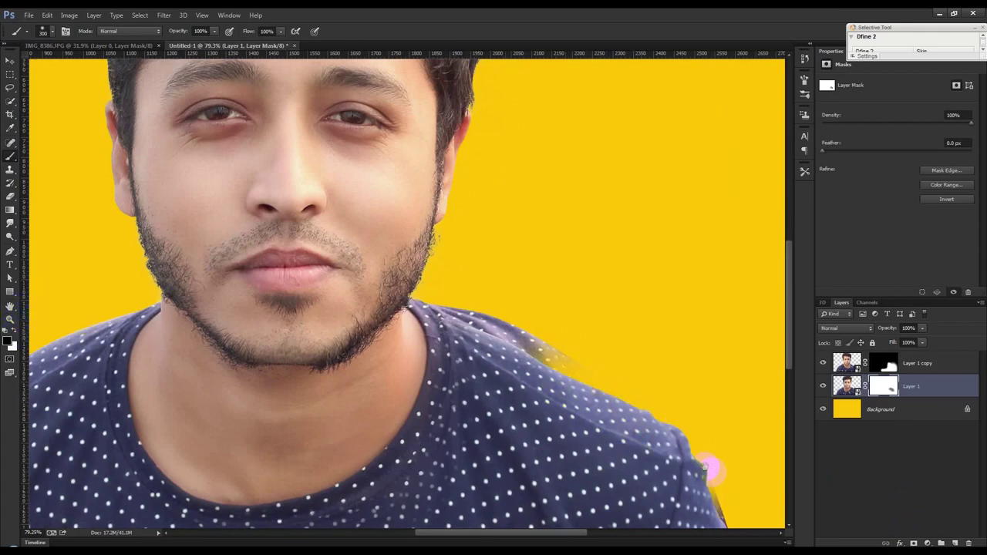
left_click_drag(648, 409, 669, 486)
left_click_drag(584, 330, 623, 414)
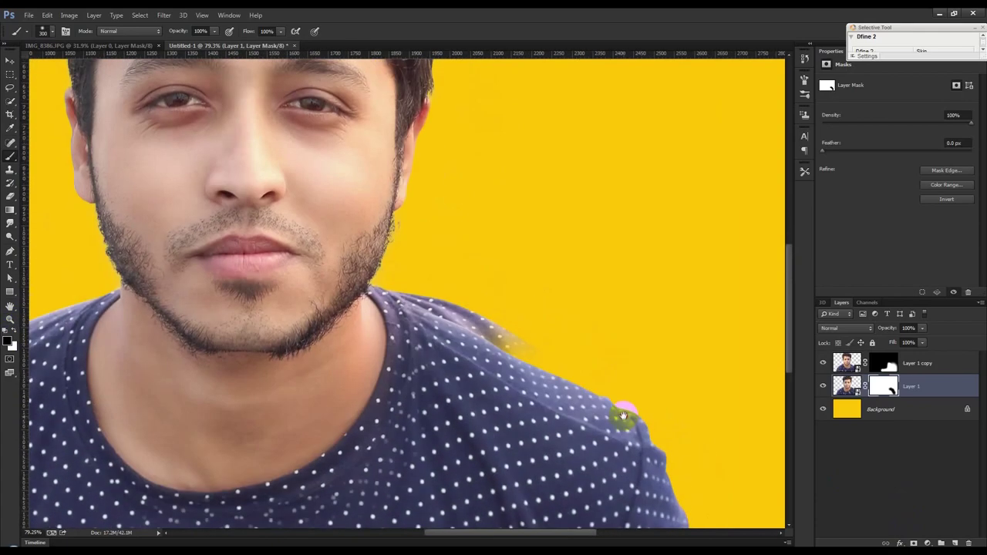
mouse_move(571, 359)
left_mouse_down()
mouse_move(441, 293)
mouse_move(408, 293)
left_mouse_up()
key("bracketleft")
key("bracketleft")
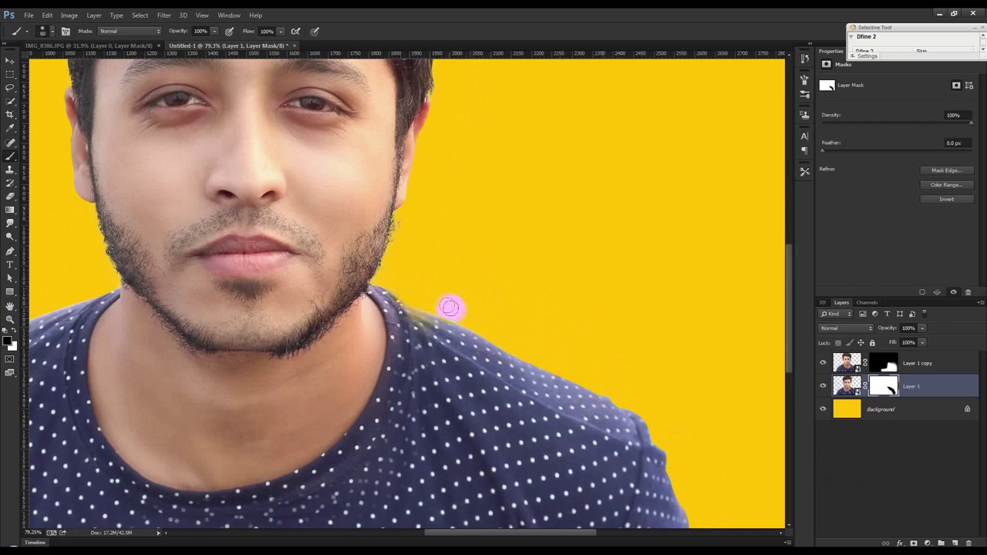
Step: Touch up the Layer 1 copy mask at the shoulder edge
left_click(884, 363)
scroll(389, 359, "up", 3)
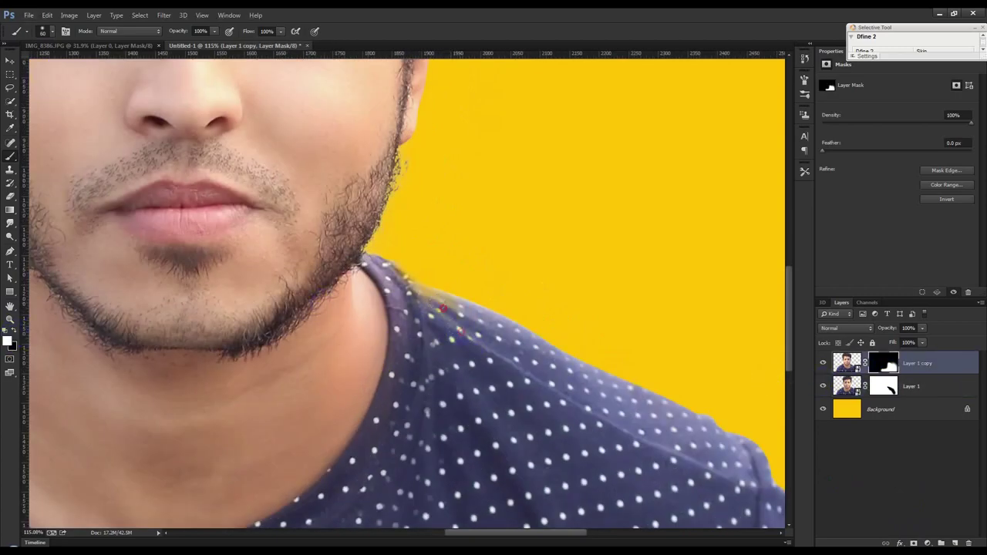
left_click(411, 279)
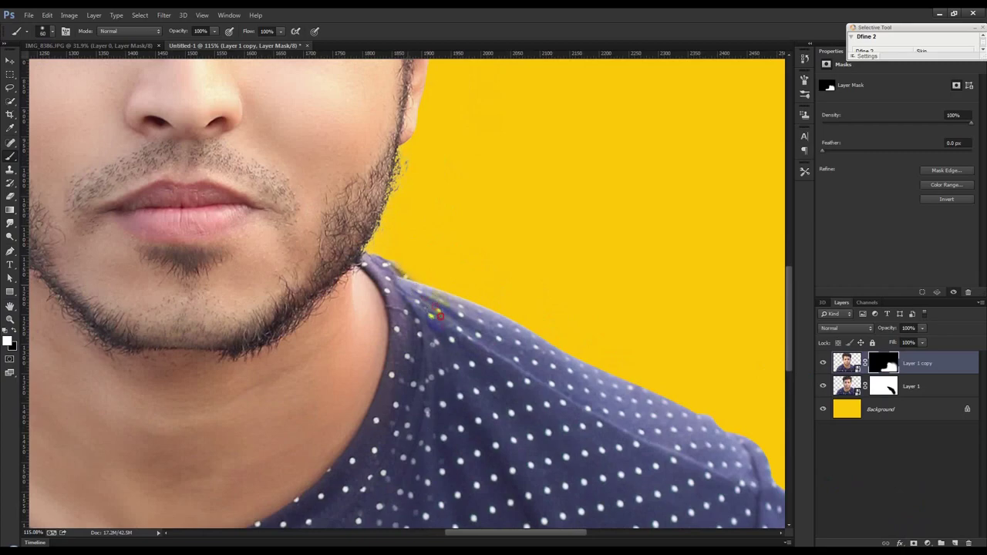
scroll(386, 262, "up", 2)
scroll(386, 262, "up", 1)
scroll(390, 263, "up", 1)
scroll(401, 268, "up", 1)
Step: Back on Layer 1's mask, paint black with an adjusted brush to clean the shirt edge
left_click(884, 385)
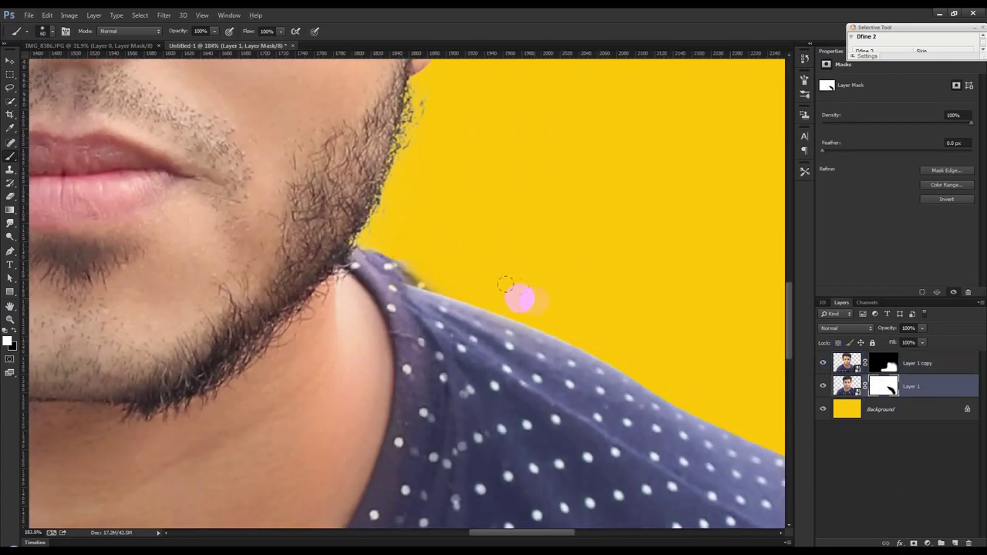
left_click_drag(426, 292, 408, 266)
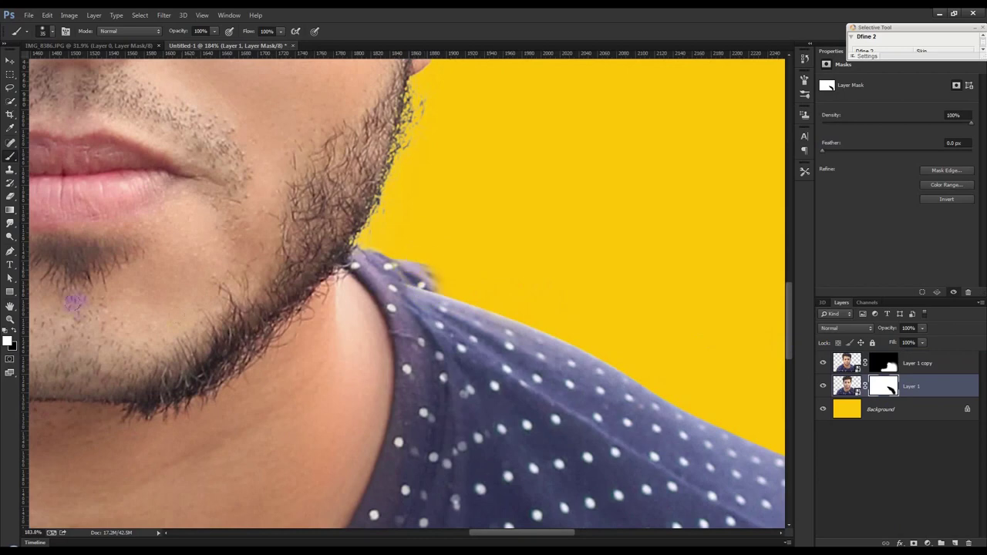
left_click(15, 331)
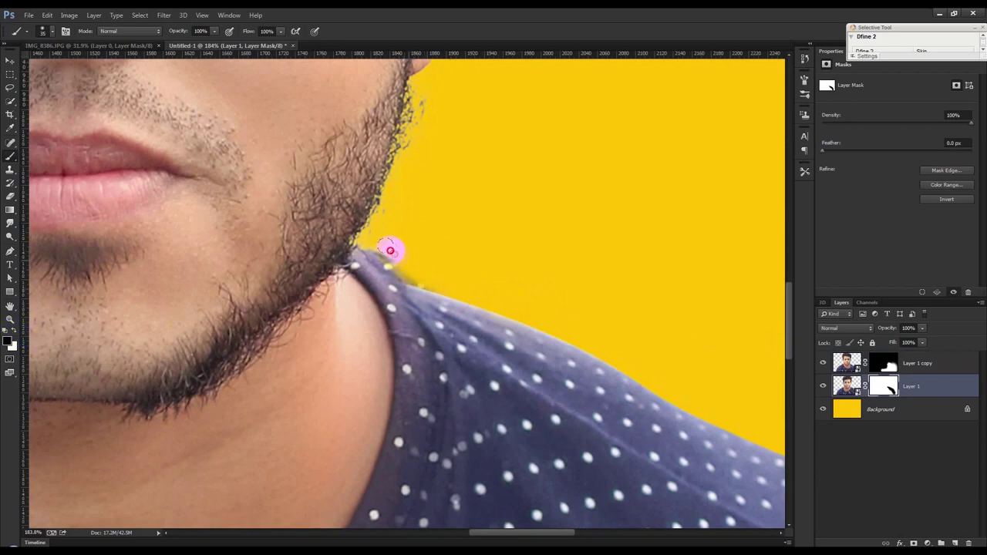
right_click(433, 285)
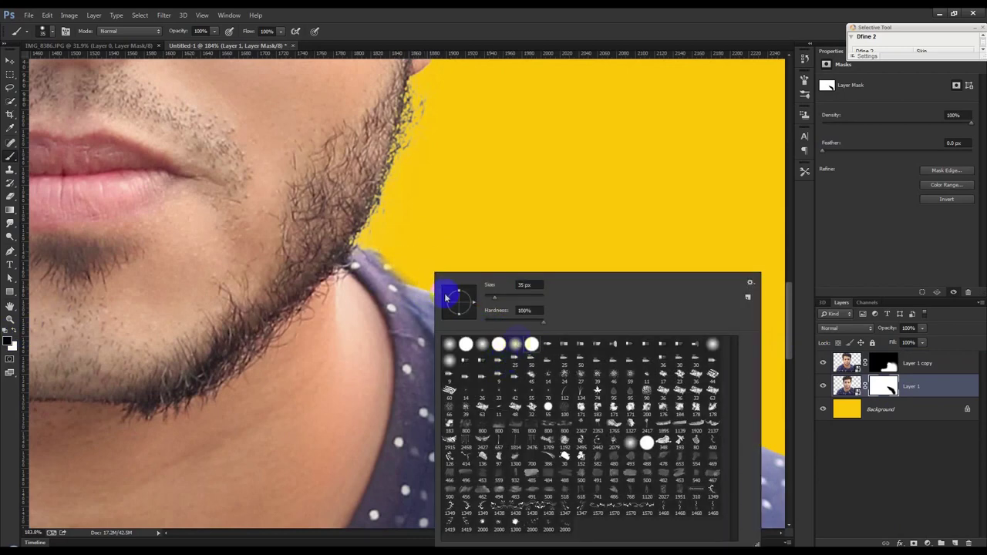
left_click(410, 266)
mouse_move(408, 264)
left_mouse_down()
mouse_move(378, 242)
mouse_move(419, 277)
mouse_move(463, 285)
mouse_move(415, 270)
mouse_move(379, 240)
mouse_move(400, 255)
mouse_move(388, 249)
left_mouse_up()
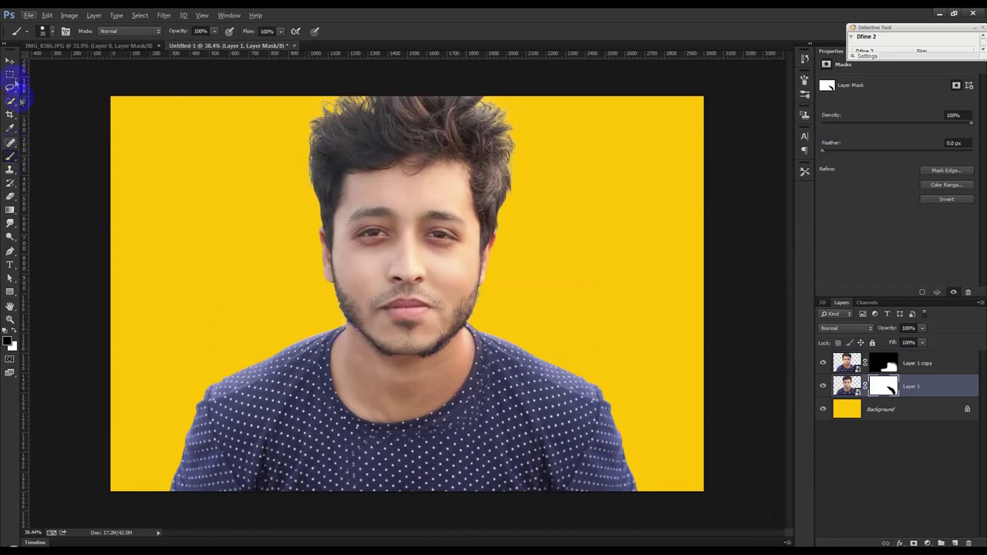
left_click(9, 60)
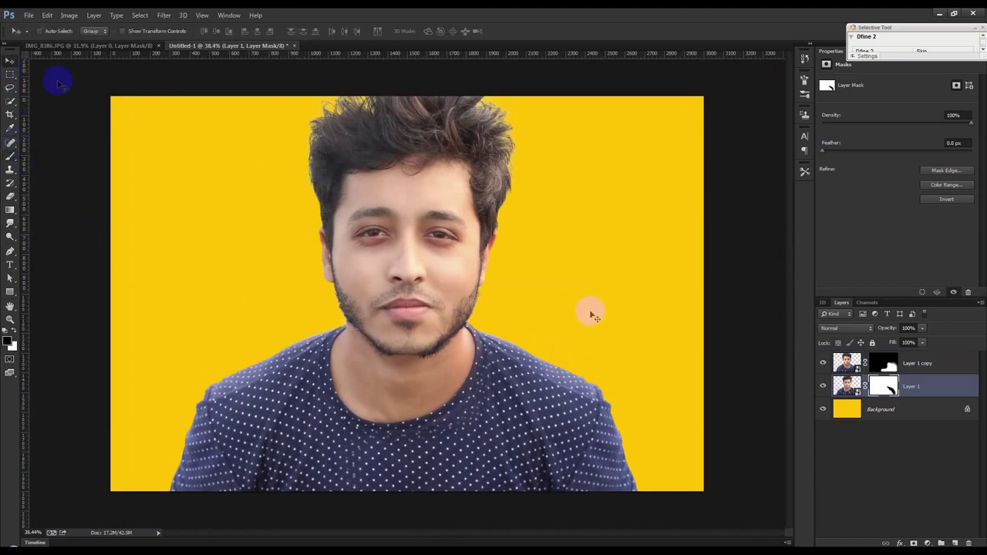
left_click(918, 364, "shift")
key("ctrl+e")
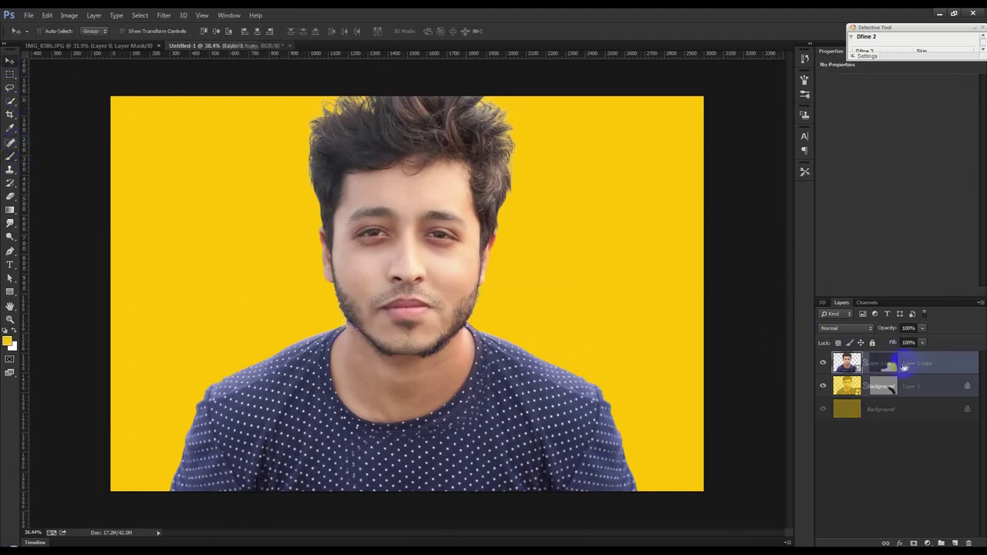
key("ctrl+t")
left_click(181, 32)
left_click_drag(144, 36, 132, 35)
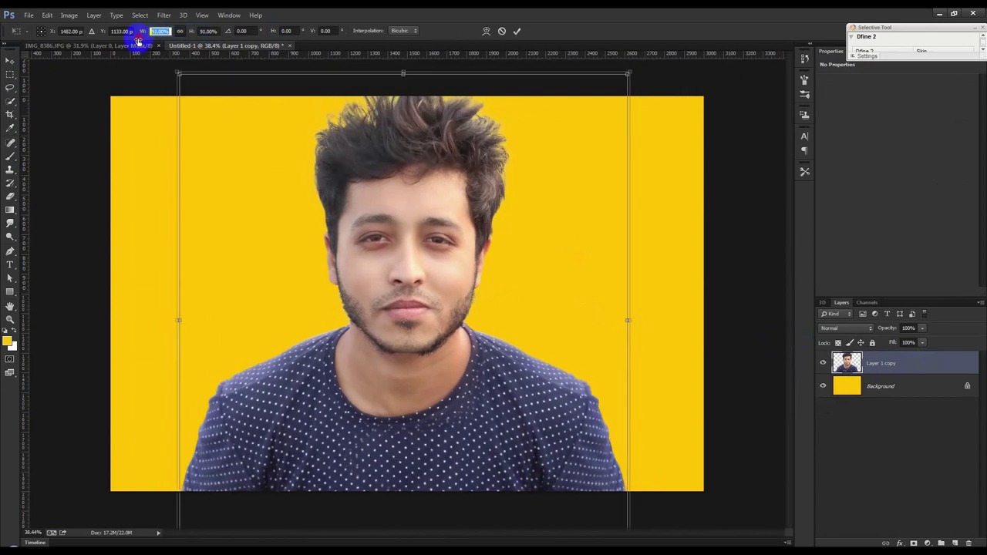
type("90")
left_click_drag(414, 260, 414, 281)
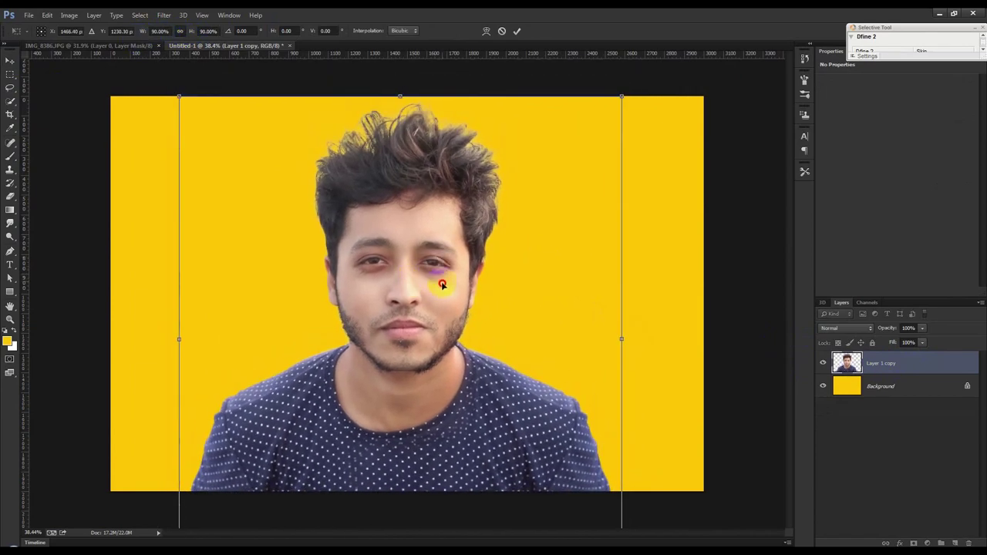
left_click(517, 33)
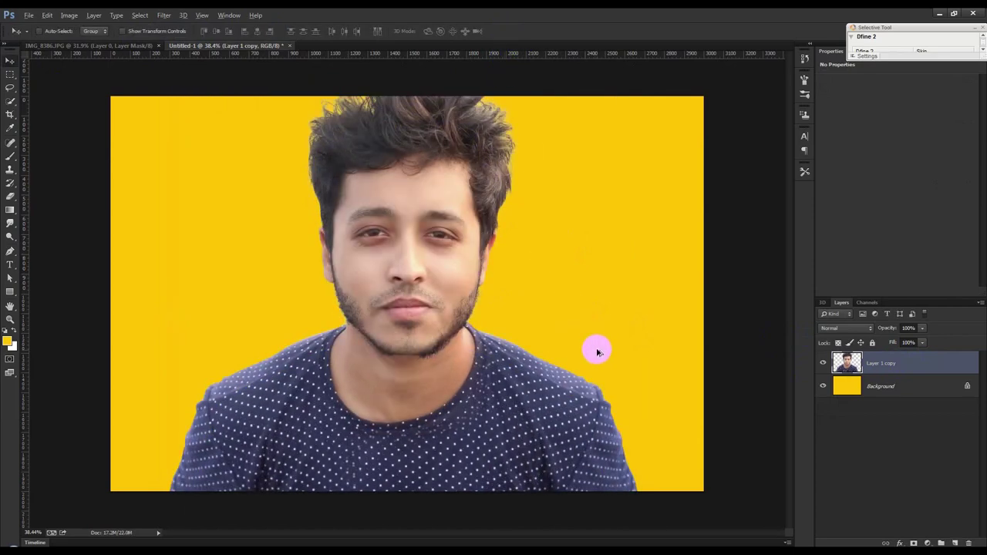
left_click(946, 363)
left_click_drag(697, 412, 701, 416)
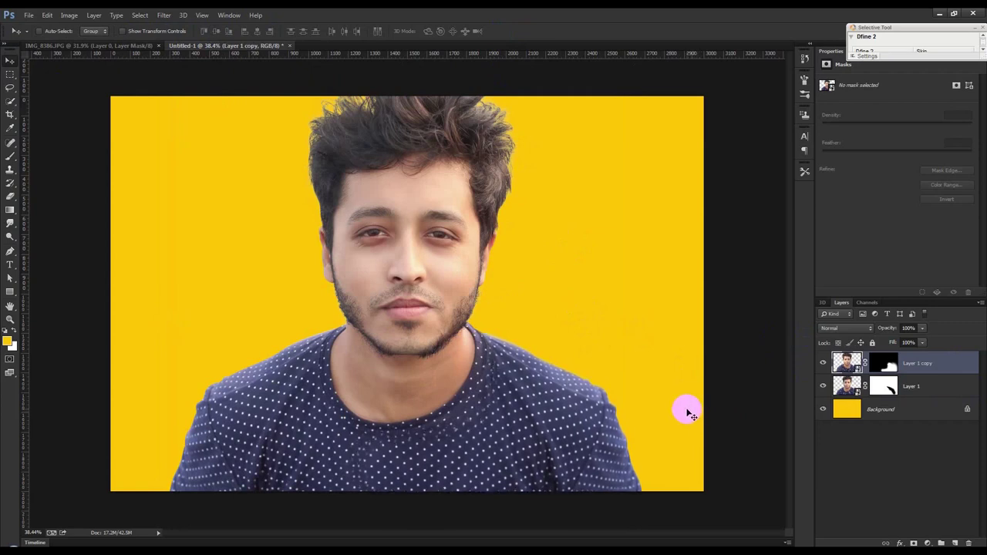
key("Left")
key("Left")
key("Left")
key("Left")
key("Left")
key("Left")
Step: Target Layer 1 copy's mask with default colours and a soft 92 px brush at 0% hardness
scroll(443, 462, "up", 5)
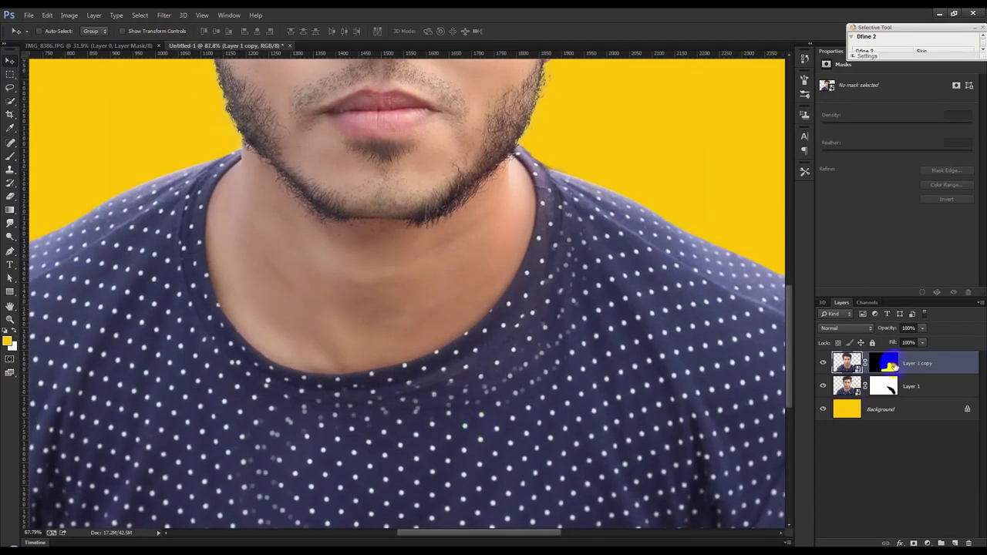
left_click(883, 362)
key("d")
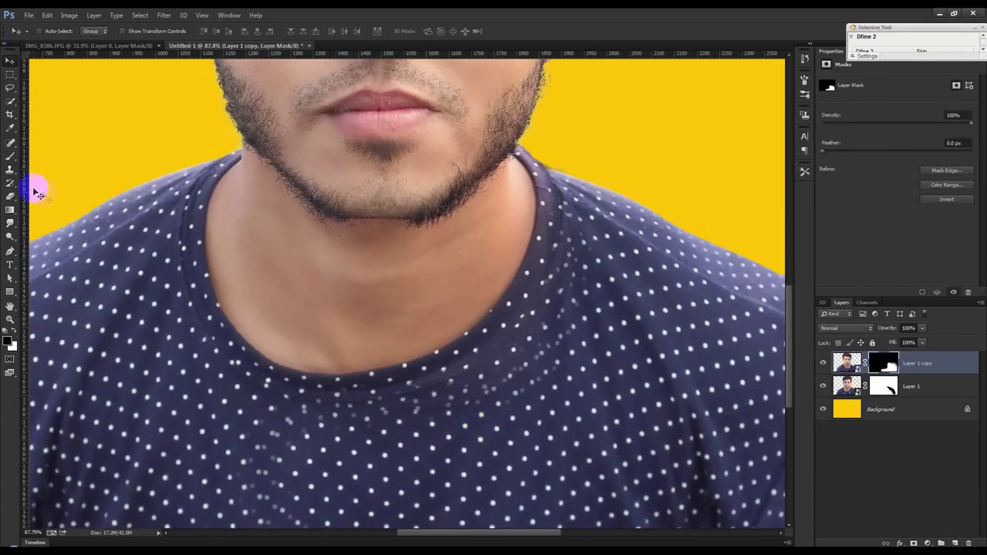
left_click(10, 156)
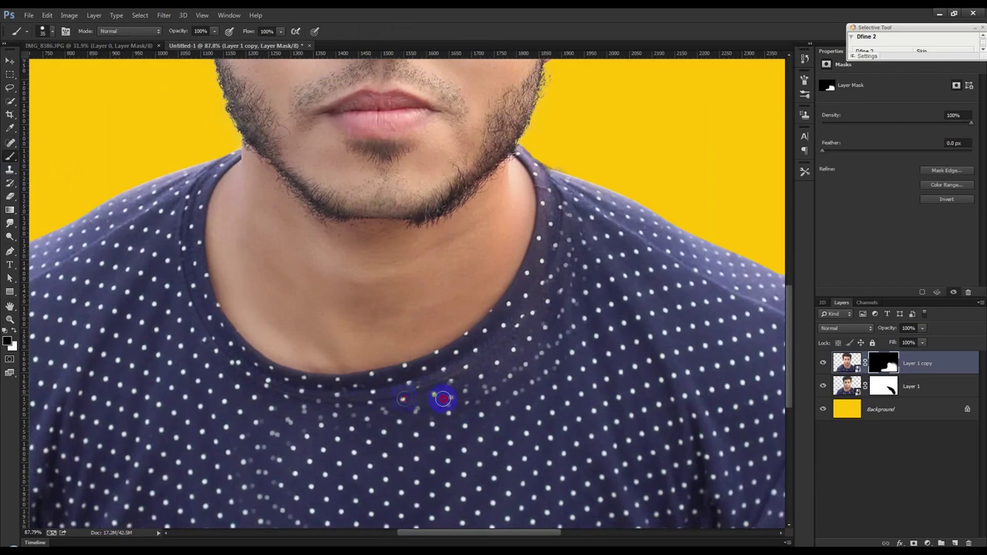
right_click(492, 375)
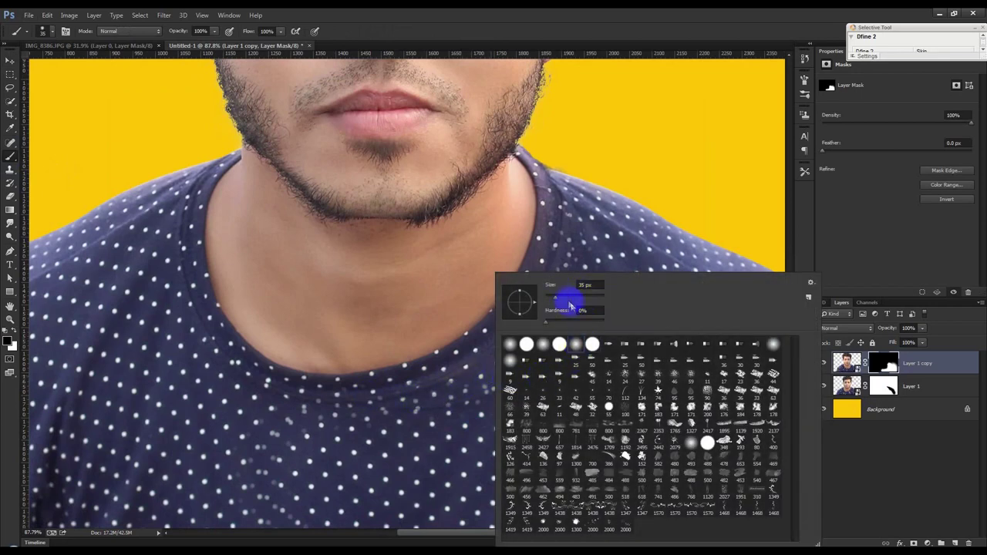
left_click(554, 245)
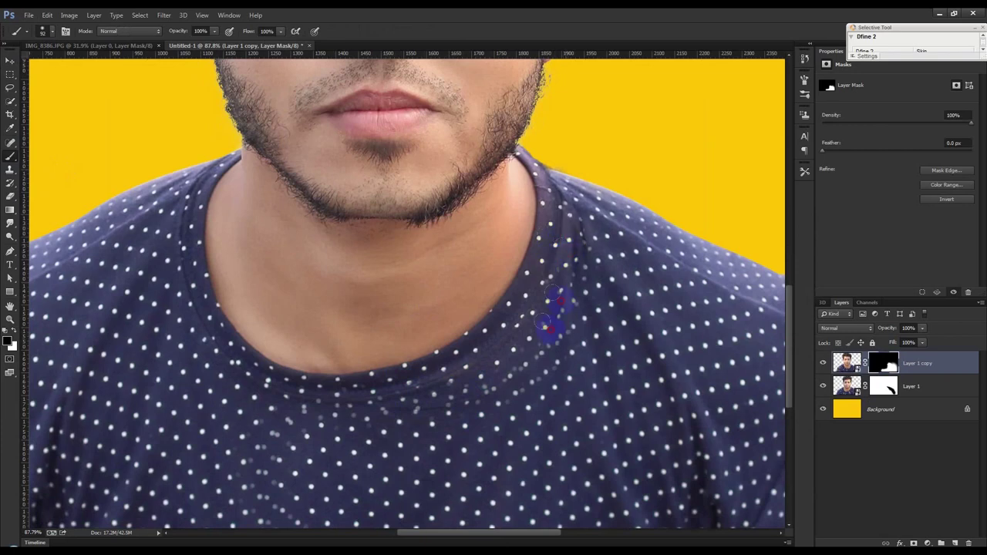
Step: Paint the mask along the shirt neckline and shoulder to hide the doubled outline
left_click_drag(480, 374, 416, 393)
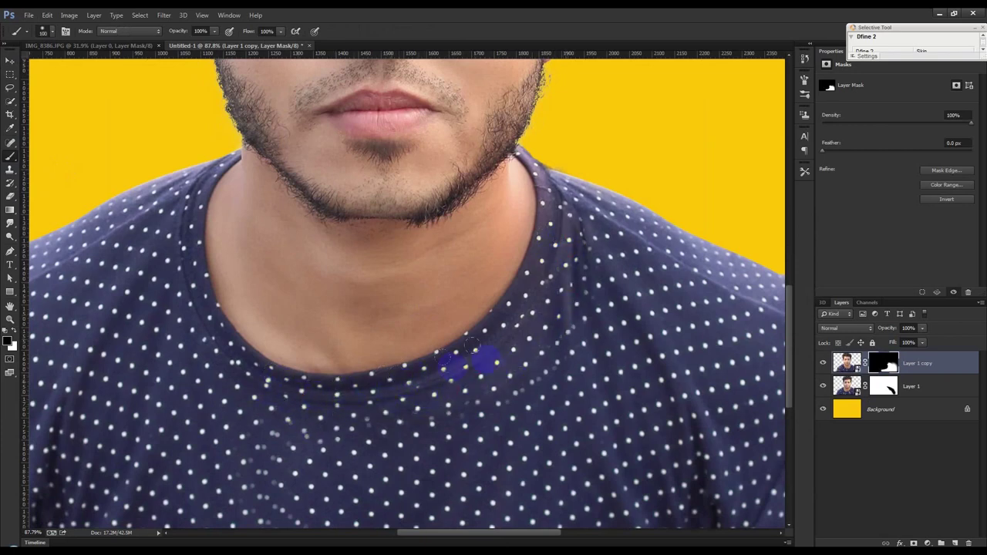
mouse_move(557, 230)
left_mouse_down()
mouse_move(529, 322)
mouse_move(600, 448)
mouse_move(560, 284)
left_mouse_up()
mouse_move(609, 379)
left_mouse_down()
mouse_move(547, 276)
mouse_move(578, 424)
mouse_move(494, 293)
left_mouse_up()
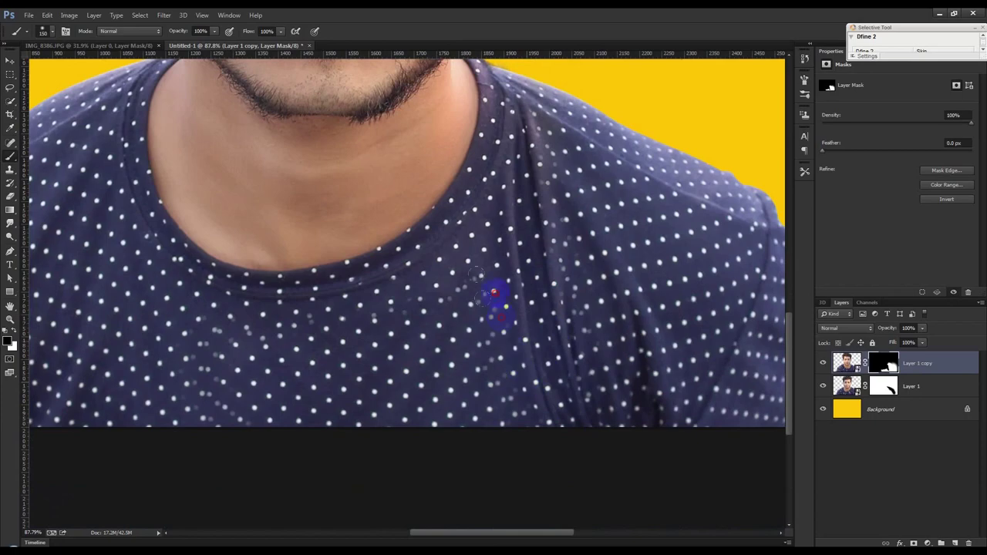
mouse_move(452, 339)
left_mouse_down()
mouse_move(452, 304)
mouse_move(302, 396)
mouse_move(512, 375)
mouse_move(484, 379)
left_mouse_up()
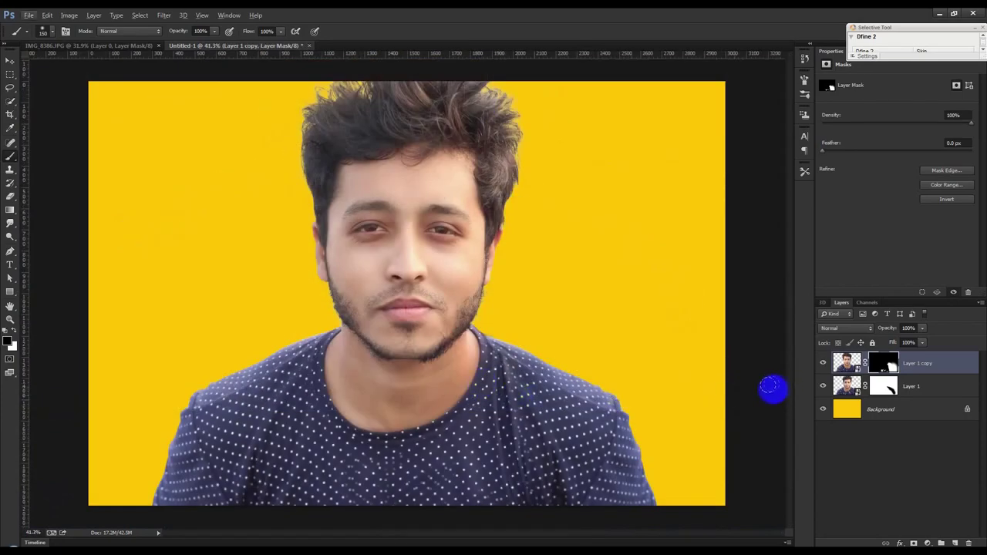
left_click(929, 385, "shift")
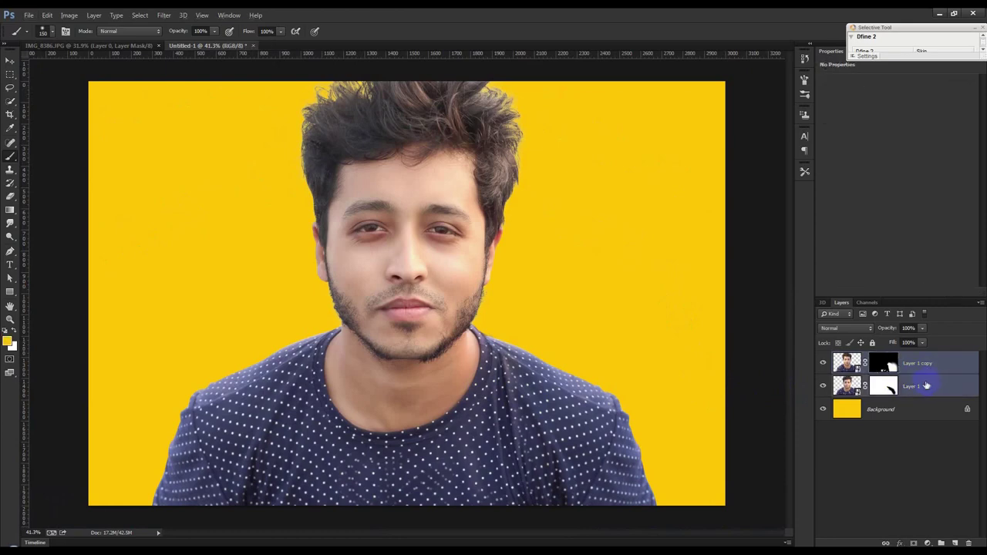
Step: Merge the two portrait layers and scale the result to about 88%, moving it lower
key("ctrl+e")
key("ctrl+minus")
key("ctrl+t")
left_click_drag(605, 97, 571, 133)
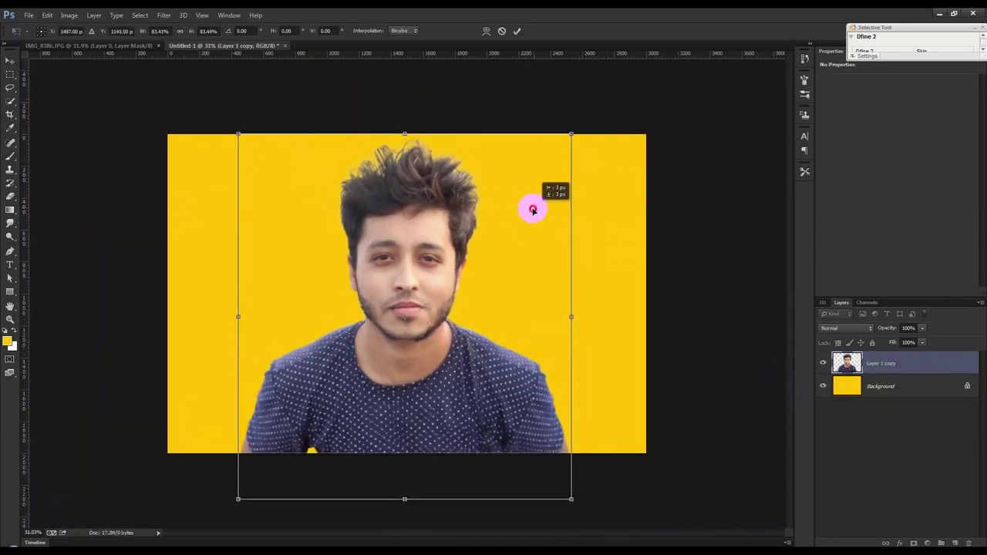
left_click_drag(531, 208, 531, 221)
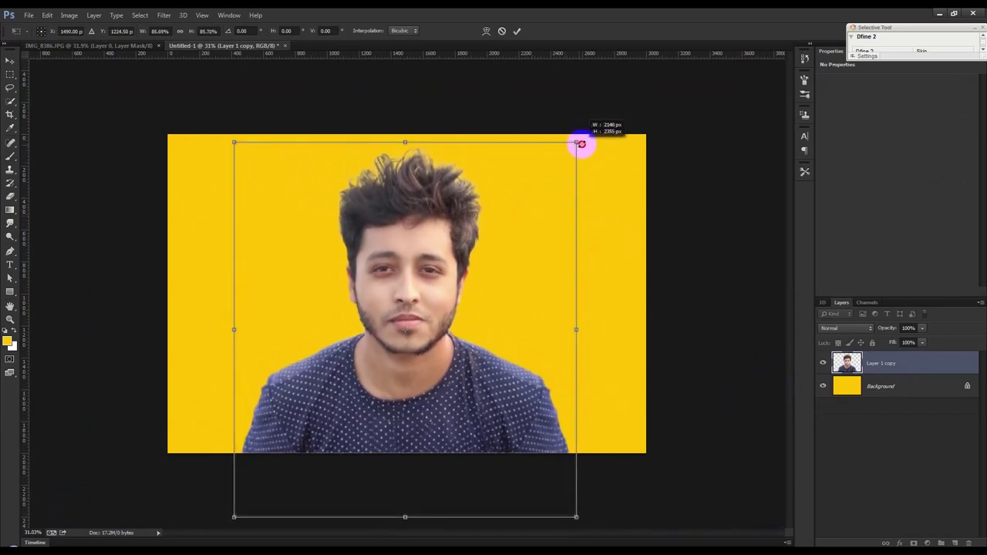
left_click_drag(571, 146, 582, 136)
left_click(519, 31)
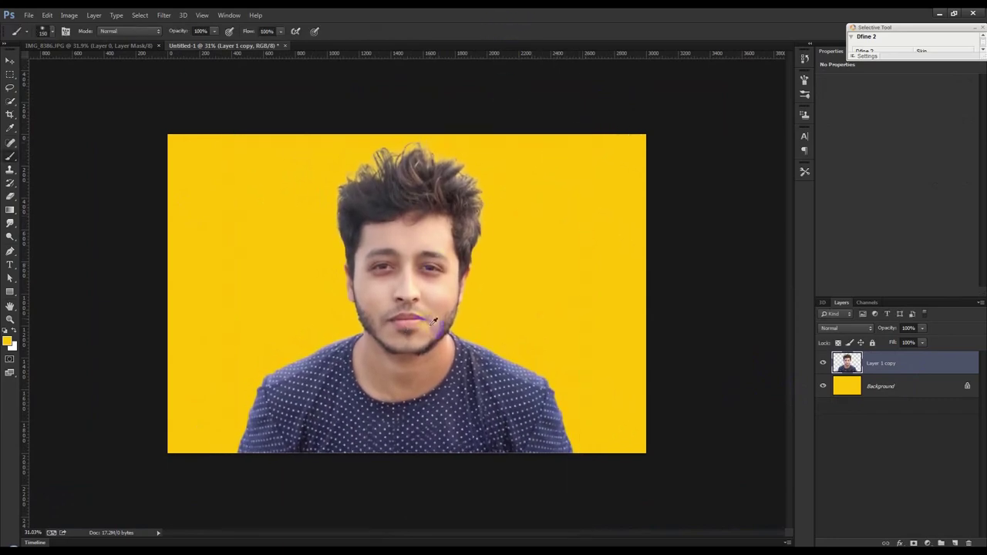
Step: Fit the whole image in the window to review the repositioned portrait
key("ctrl+0")
left_click(11, 61)
scroll(437, 330, "up", 1)
left_click(503, 347)
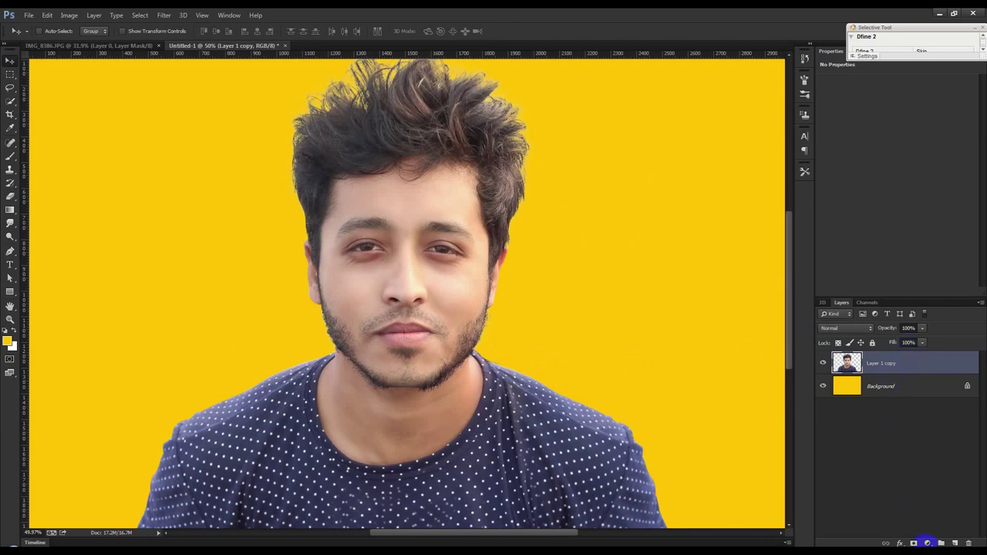
left_click(928, 542)
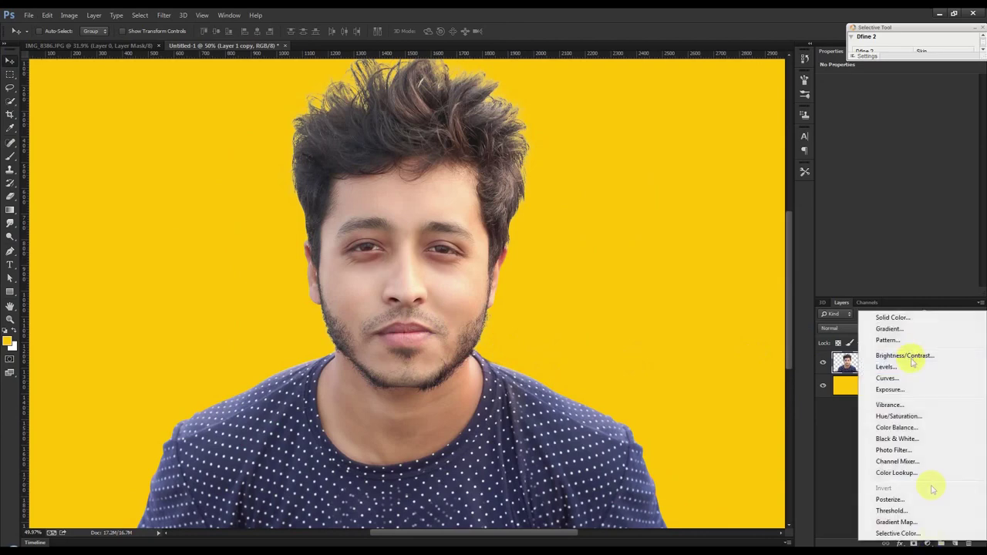
Step: Add a Levels layer clipped to Layer 1 copy with input levels 15, 1.06 and 245
left_click(904, 364)
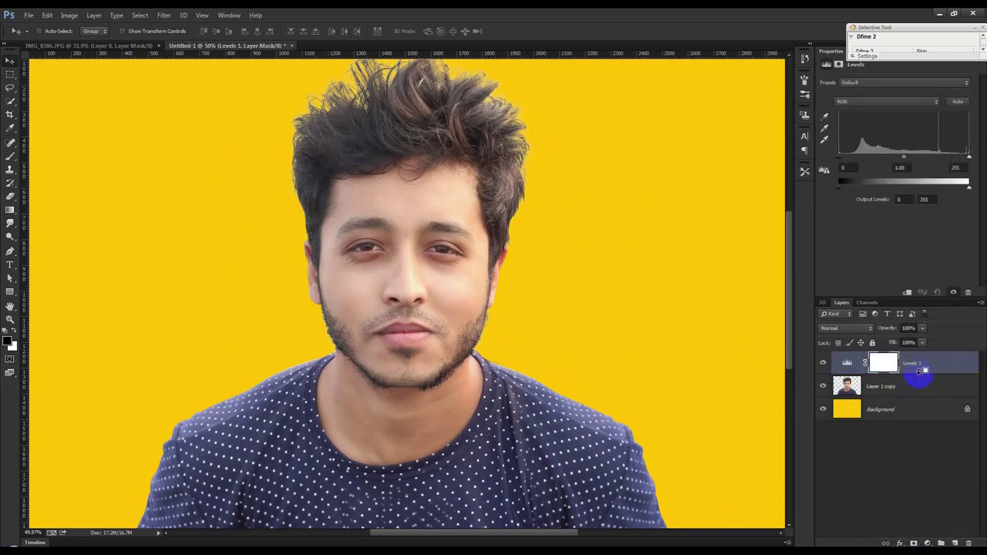
left_click(918, 375, "alt")
left_click_drag(840, 160, 848, 159)
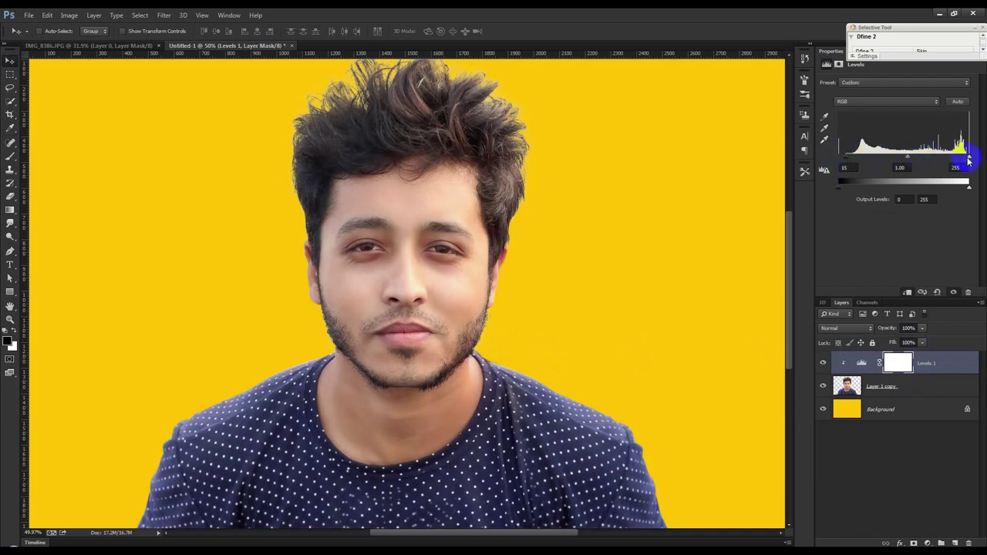
left_click_drag(966, 160, 961, 160)
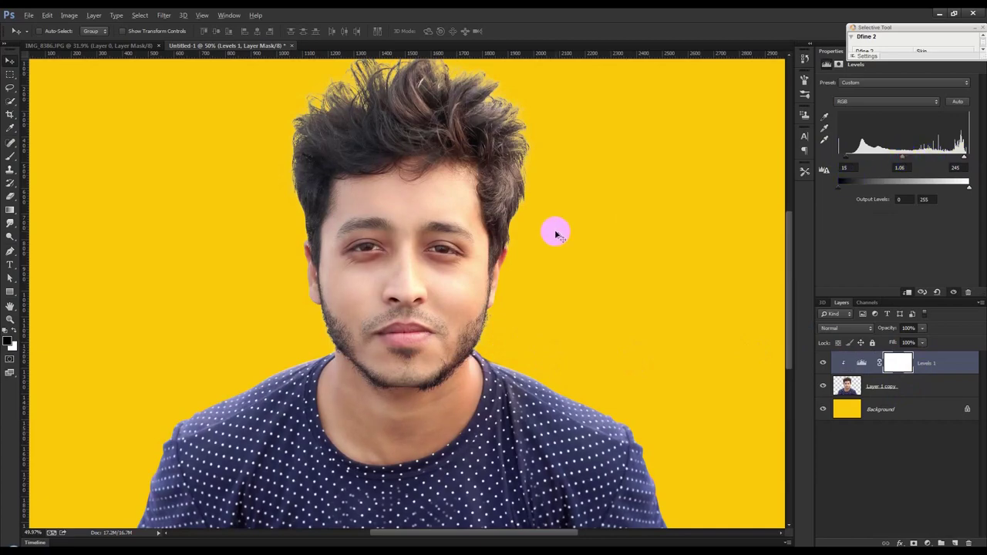
scroll(555, 229, "down", 2)
scroll(556, 230, "up", 1)
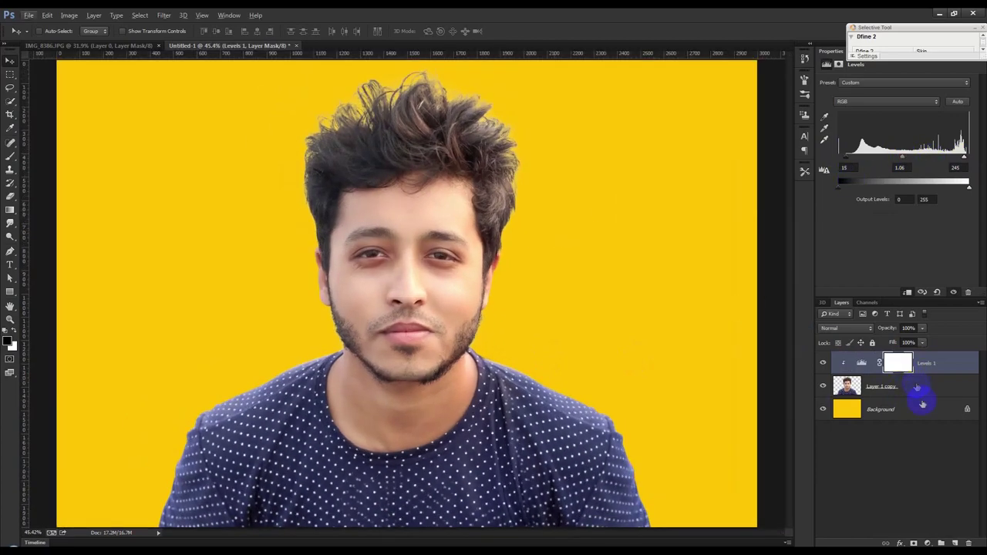
Step: Add a clipped Black & White layer below Levels 1 in Soft Light blend mode
left_click(927, 543)
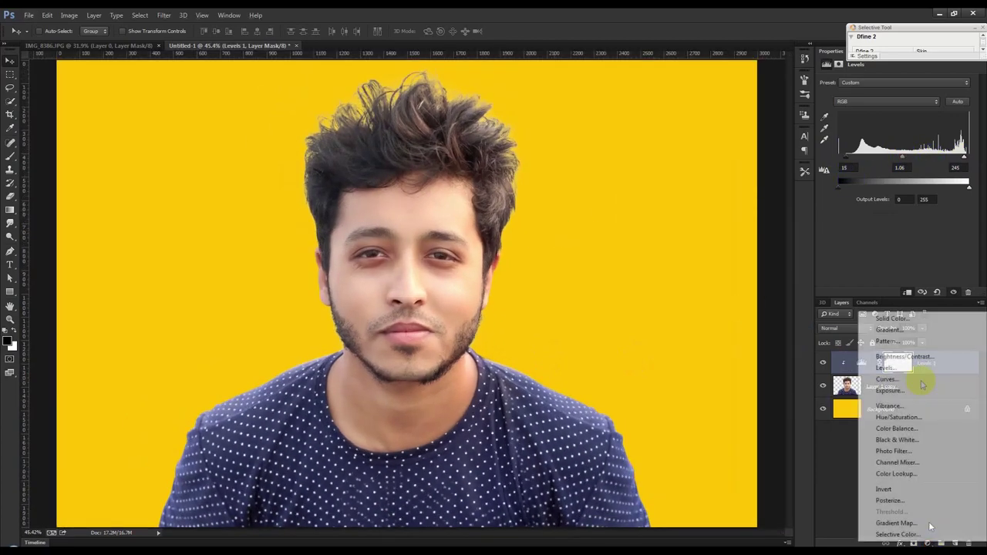
left_click(897, 440)
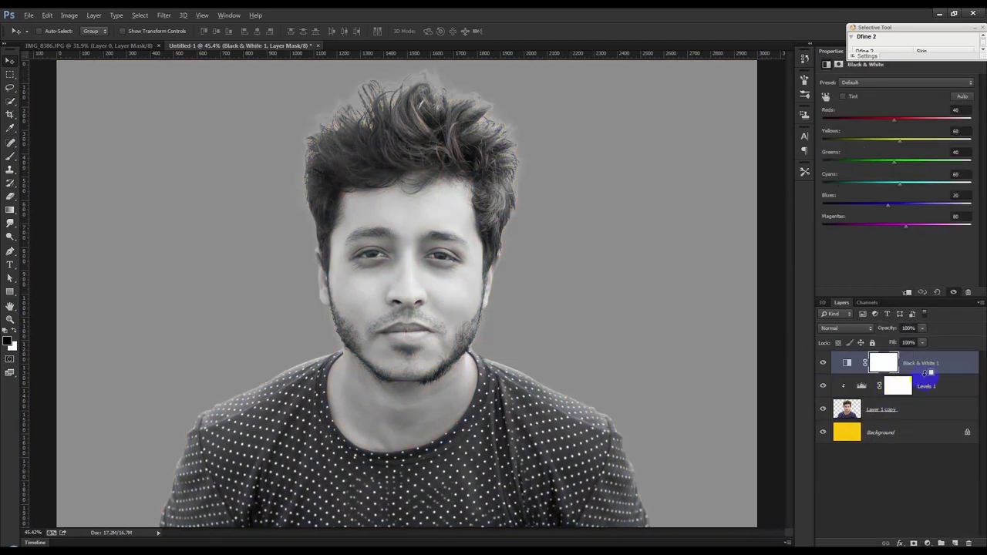
left_click(926, 376, "alt")
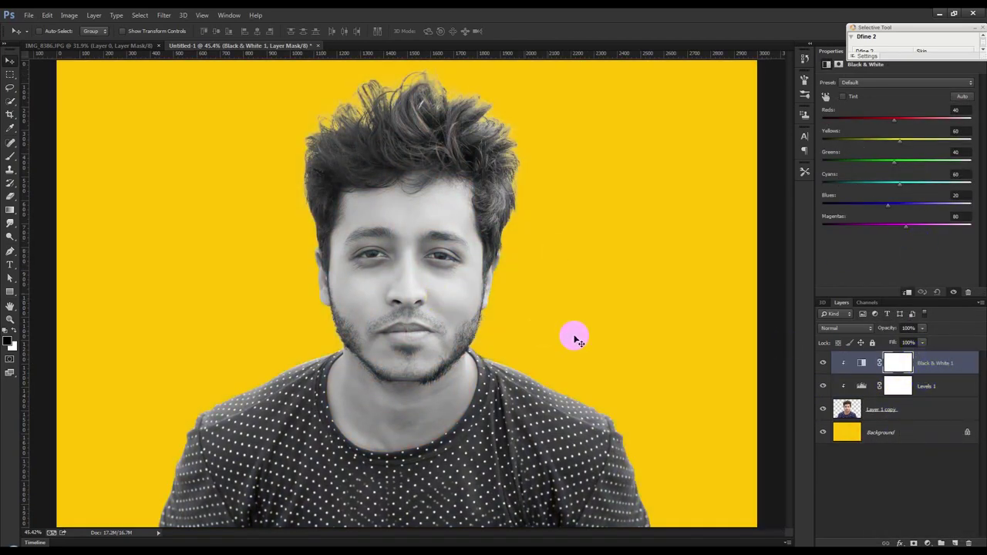
left_click_drag(930, 364, 926, 393)
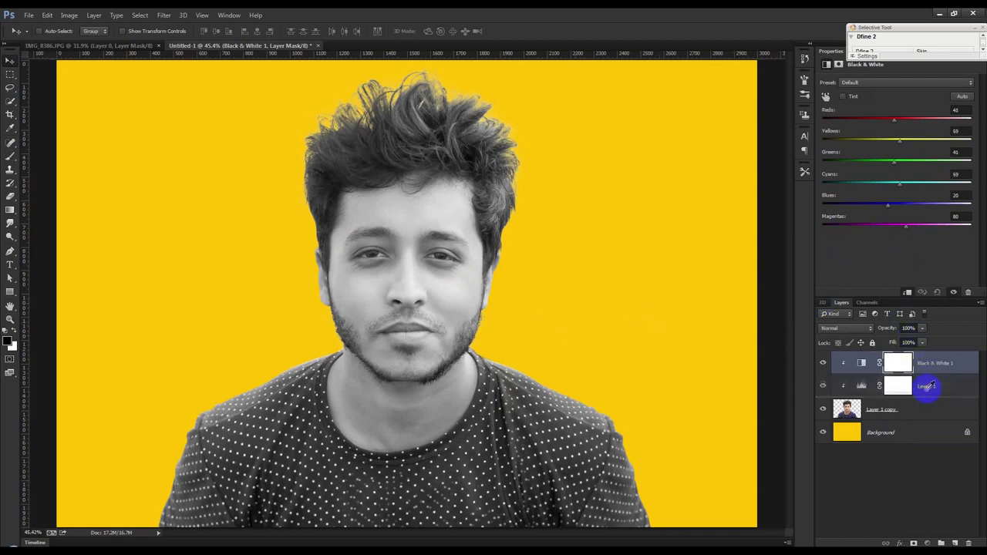
left_click(848, 329)
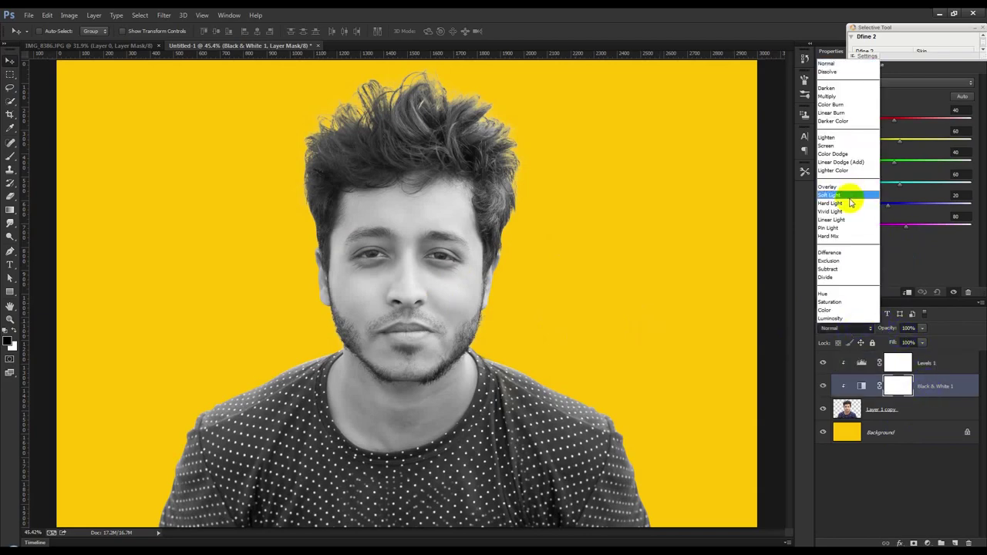
left_click(851, 203)
Step: Lower Black & White 1 to 20% opacity and toggle its visibility to compare
scroll(385, 247, "up", 5)
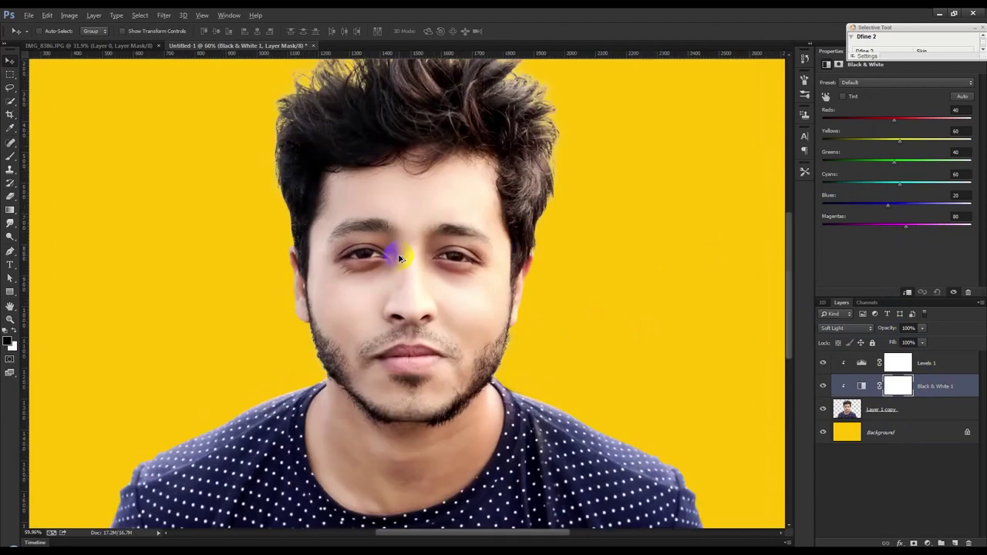
left_click_drag(899, 385, 895, 369)
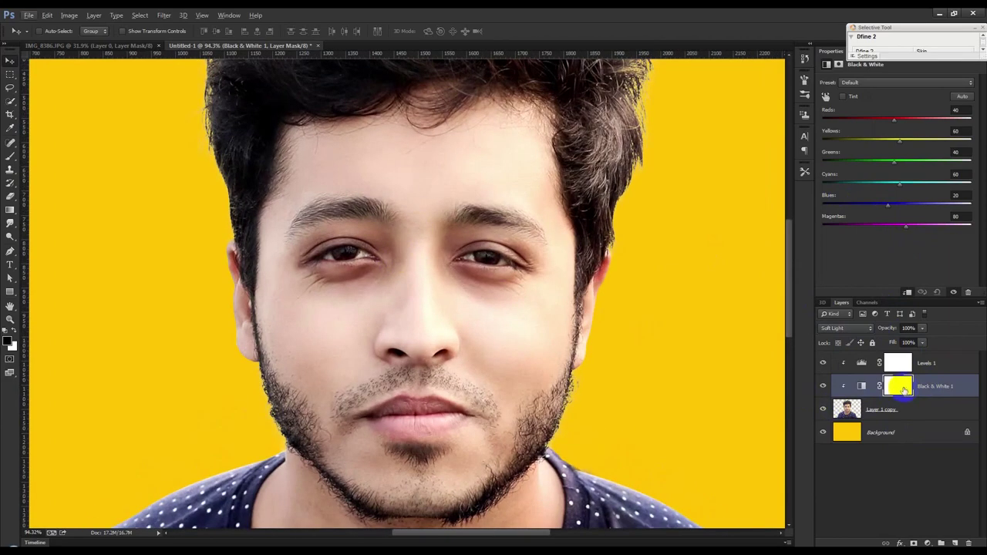
key("2")
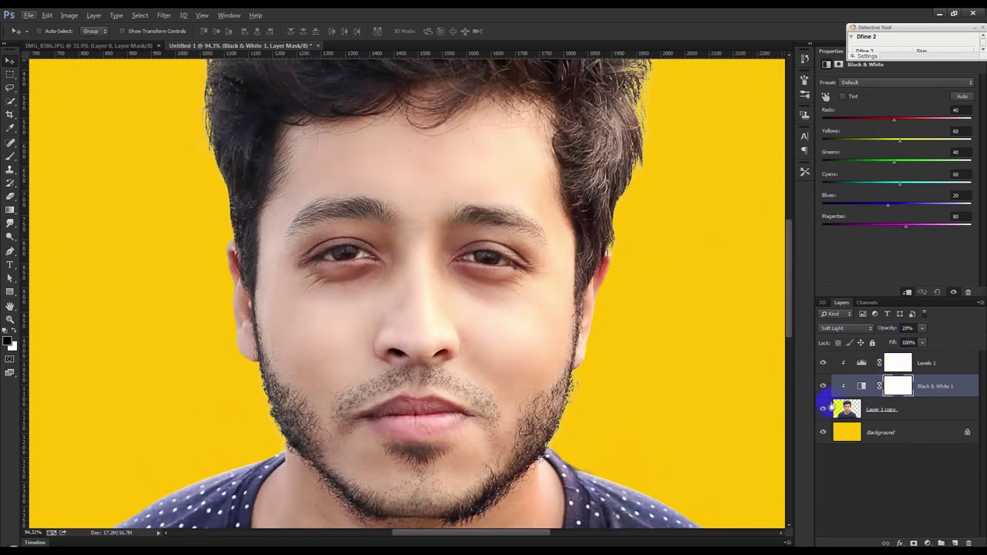
left_click(824, 387)
left_click(822, 388)
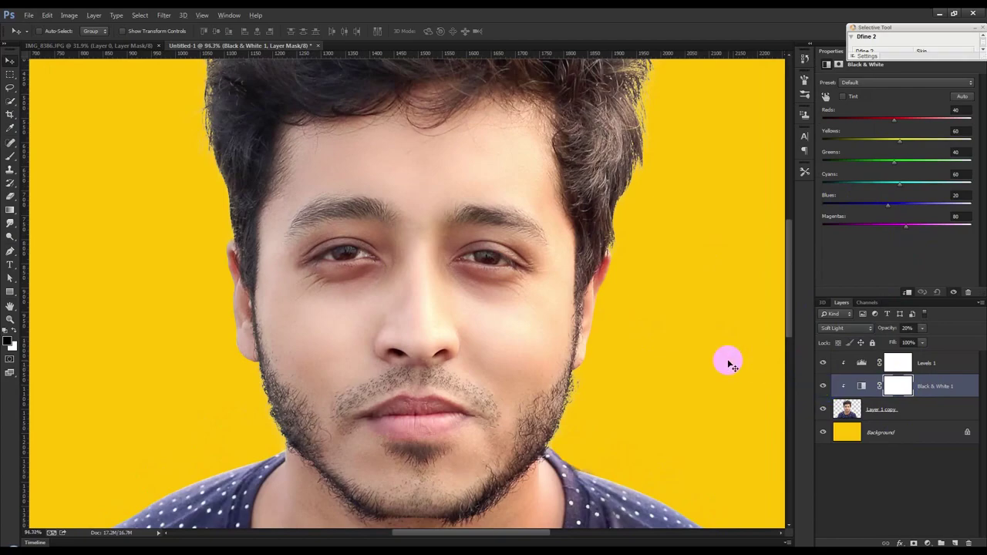
scroll(728, 364, "down", 3)
scroll(645, 359, "up", 2)
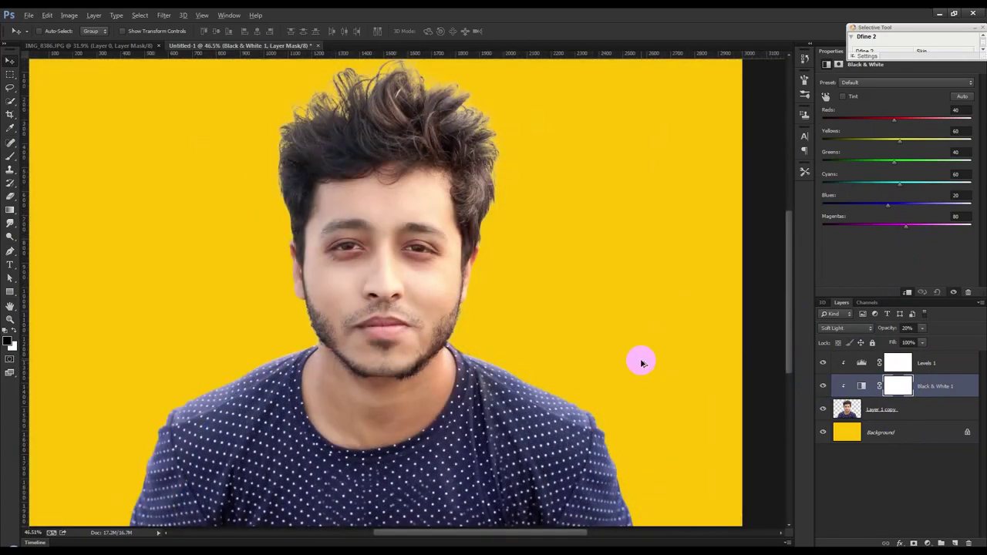
scroll(642, 363, "down", 1)
scroll(648, 364, "down", 1)
scroll(648, 363, "down", 1)
scroll(646, 359, "up", 1)
left_click(928, 369)
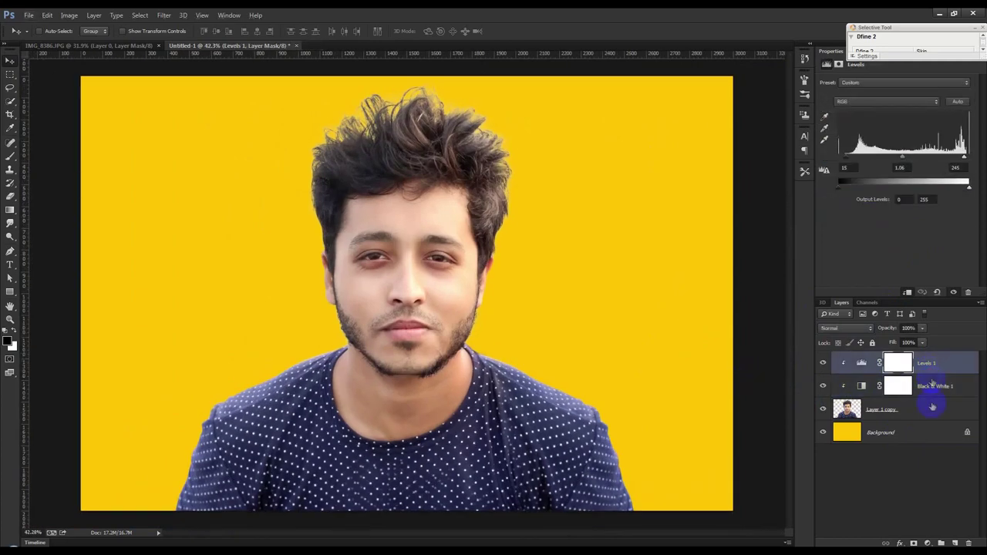
Step: Nudge the portrait and its two adjustment layers slightly down on the canvas
left_click(931, 409, "shift")
left_click_drag(591, 309, 593, 318)
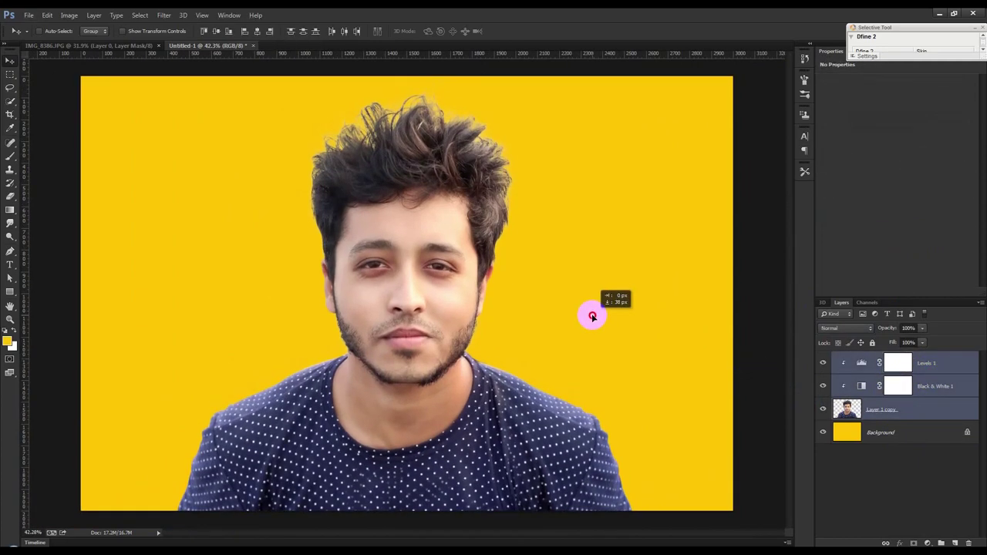
scroll(590, 315, "up", 1)
scroll(590, 315, "down", 1)
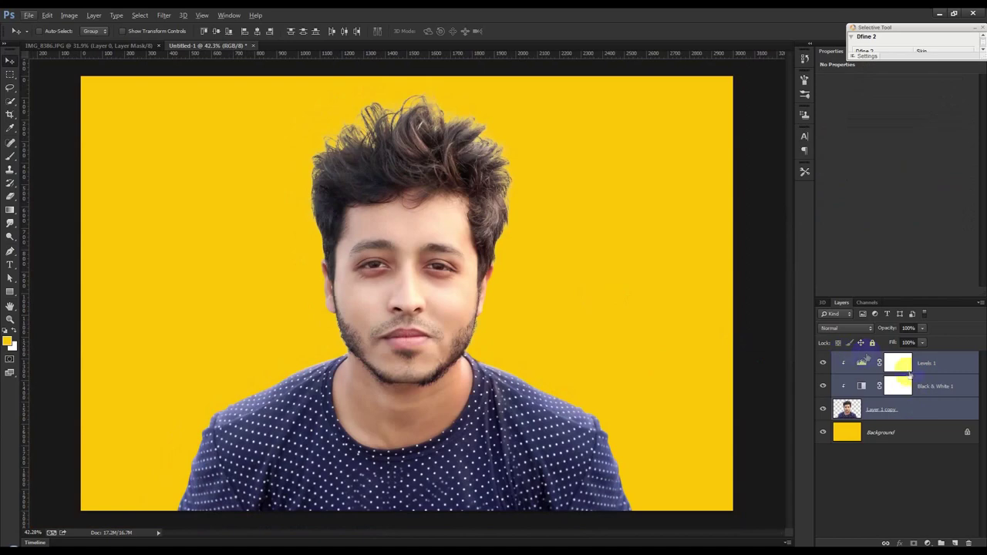
Step: Reduce the Levels 1 opacity to 50%
left_click(928, 387)
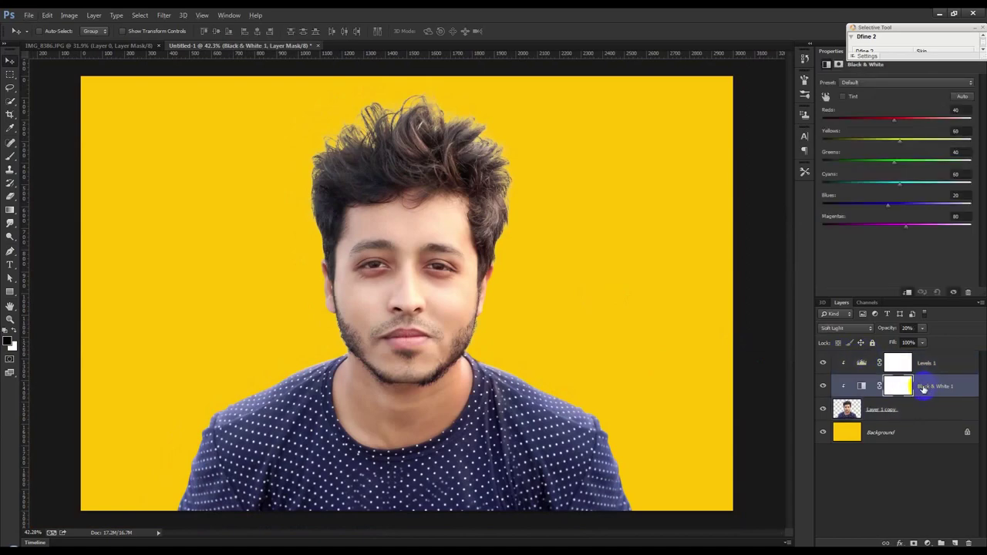
left_click(860, 363)
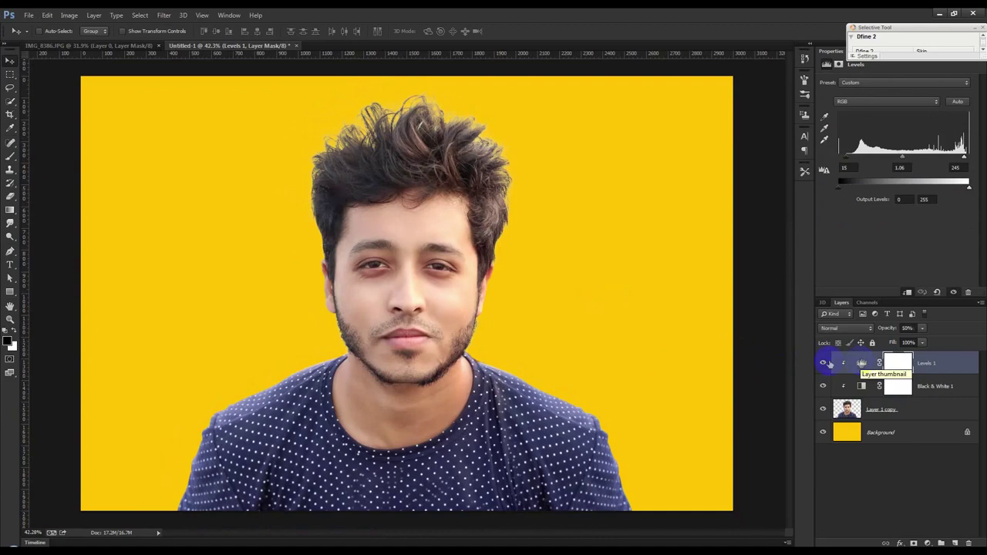
key("5")
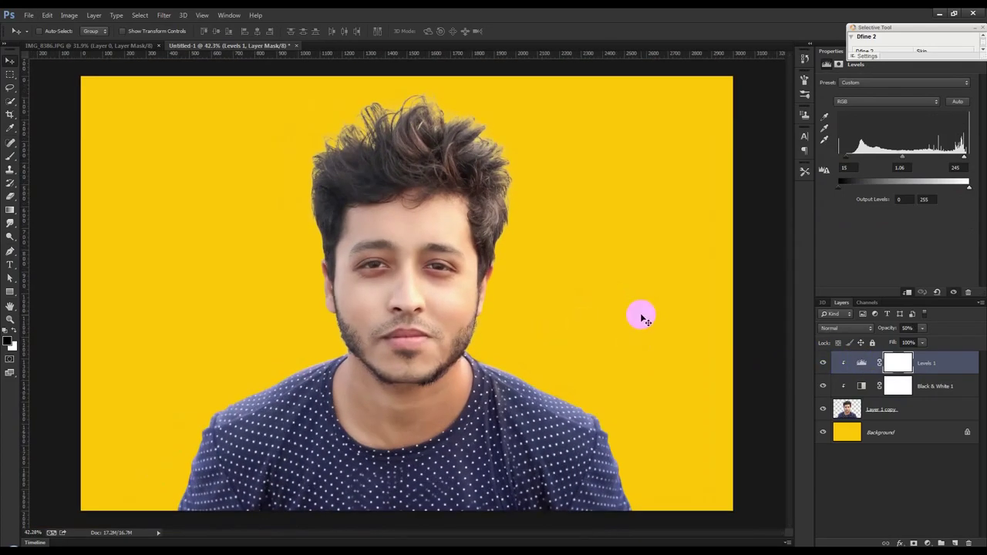
left_click(901, 410)
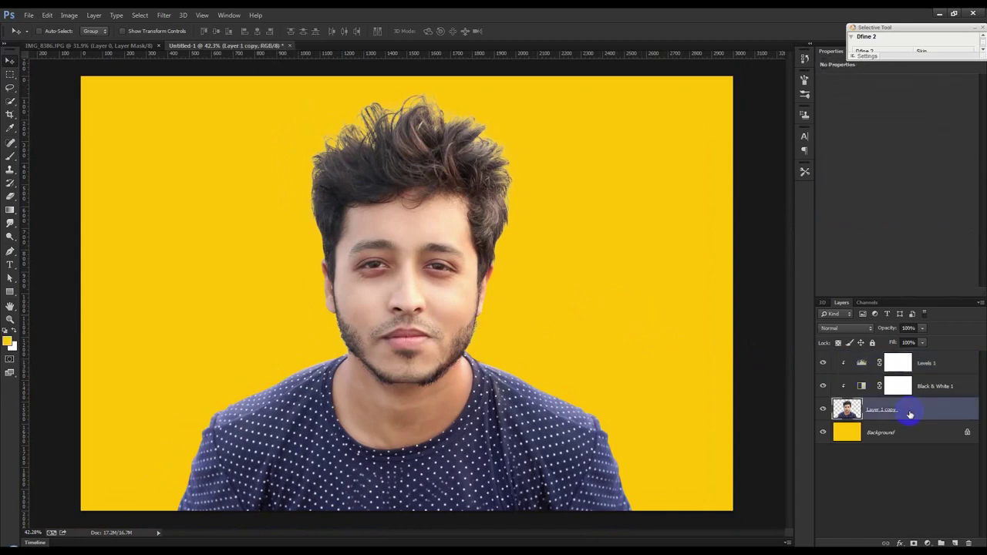
left_click(935, 370)
Step: Add Color Balance with midtones Cyan–Red +6 and Yellow–Blue -4, then stamp visible layers into Layer 1
left_click(927, 542)
left_click(901, 428)
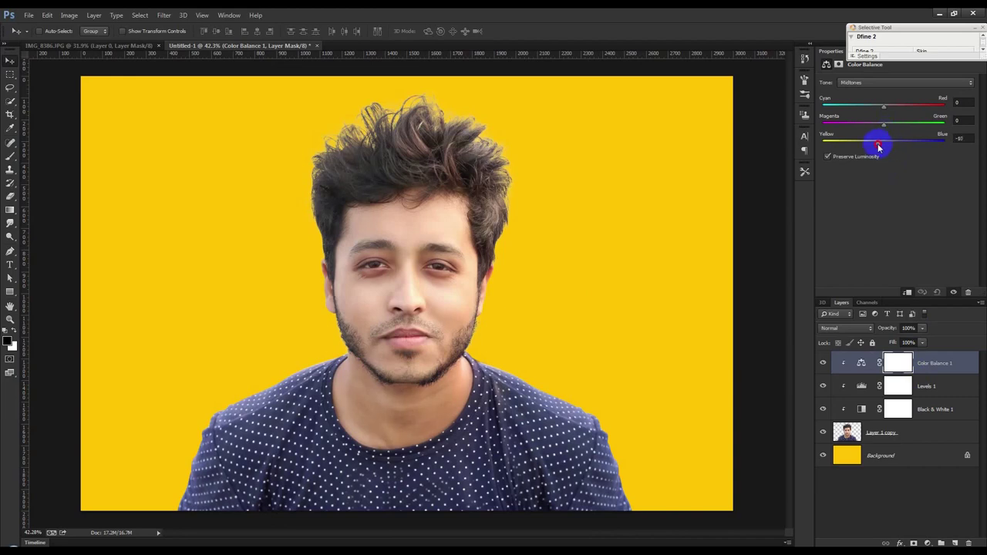
left_click(885, 111)
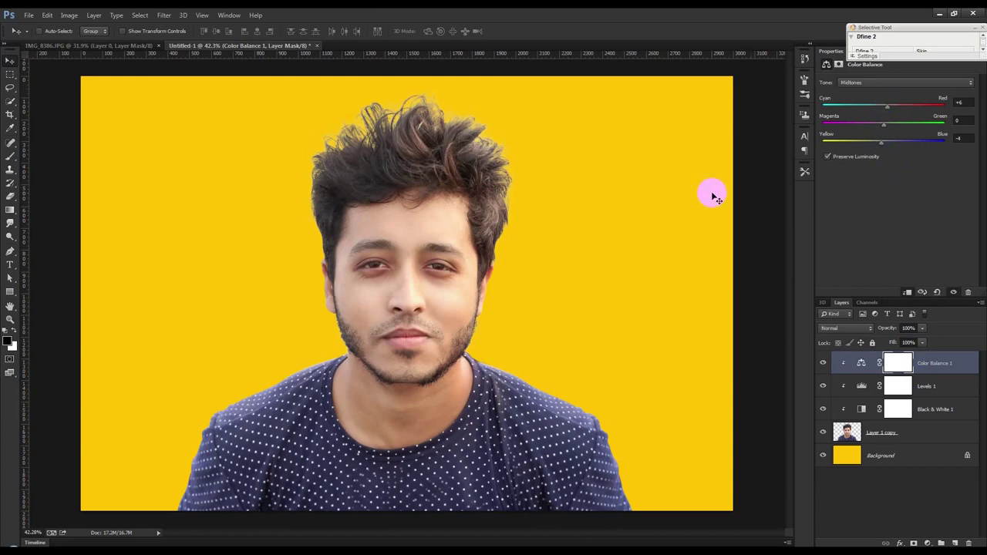
scroll(657, 236, "up", 1)
scroll(606, 299, "down", 2)
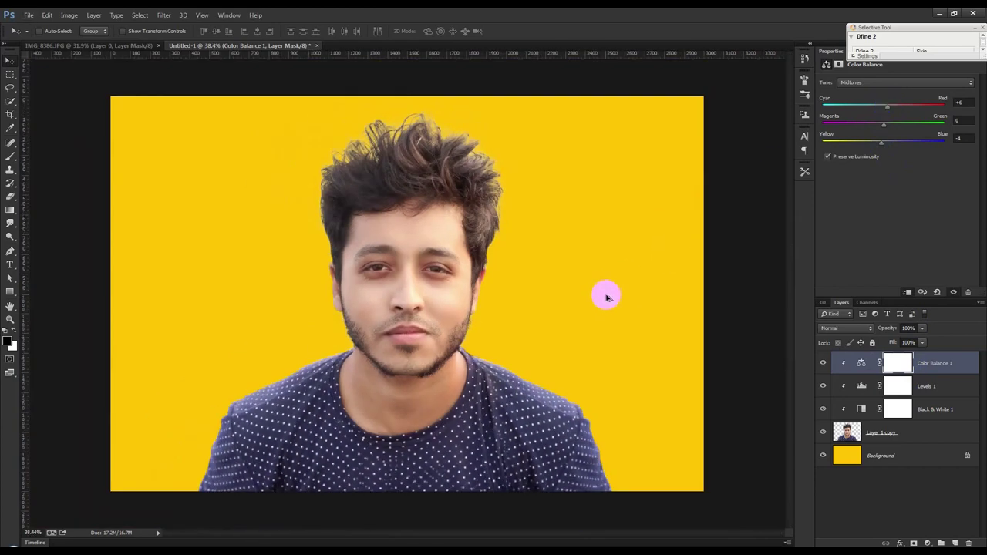
key("ctrl+shift+alt+e")
left_click(163, 15)
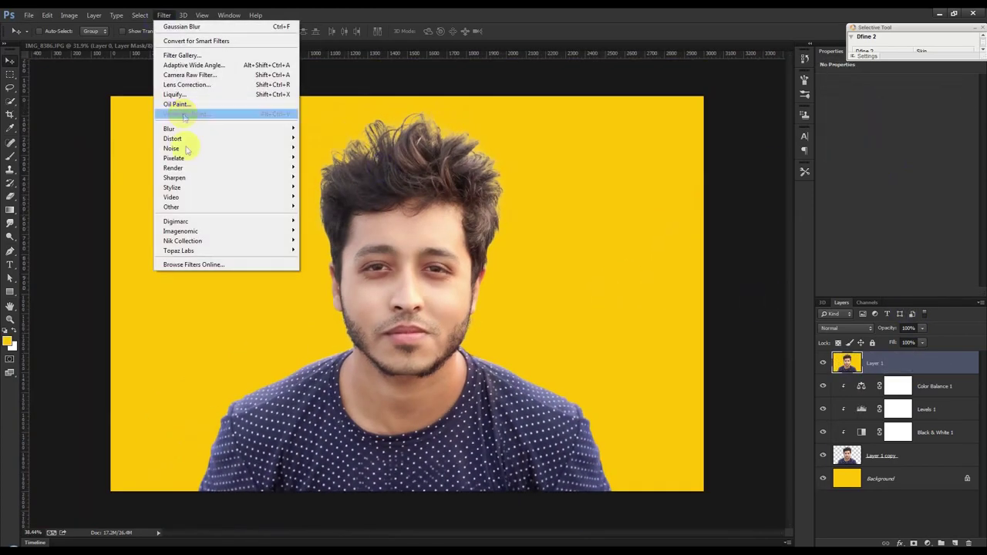
mouse_move(174, 177)
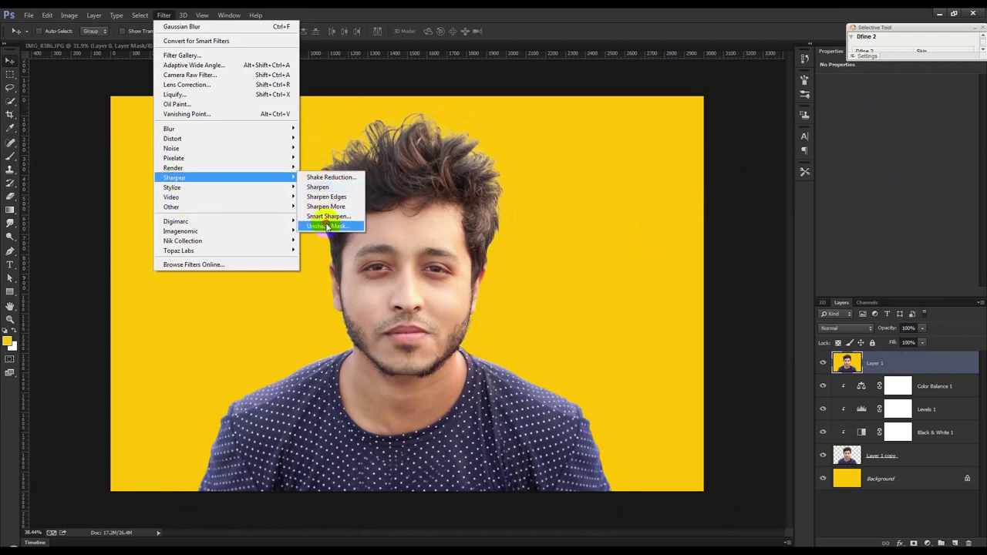
Step: Unsharp Mask Layer 1 at Amount 30%, Radius 3.0 px, Threshold 0, then add empty Layer 2
left_click(327, 226)
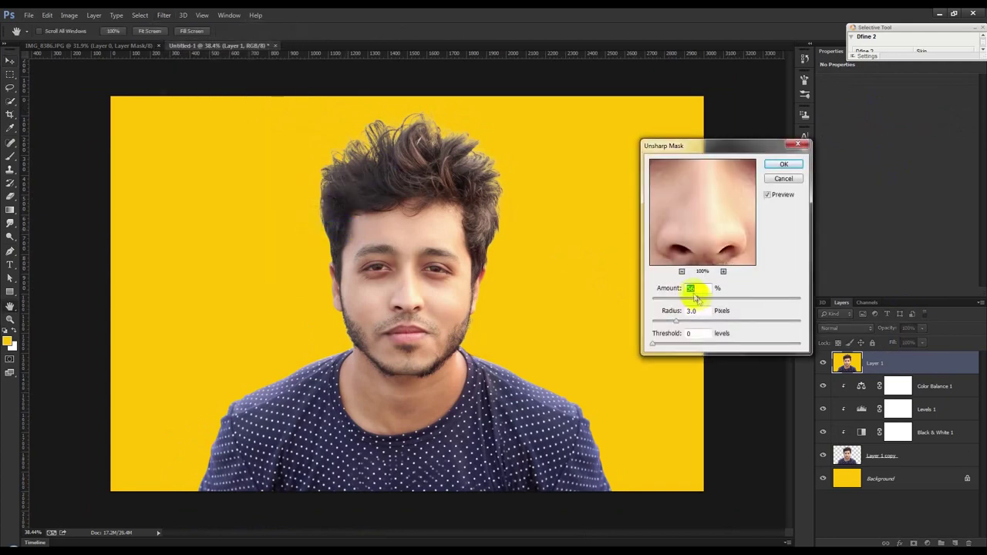
left_click(778, 163)
scroll(444, 228, "up", 3)
scroll(398, 238, "up", 2)
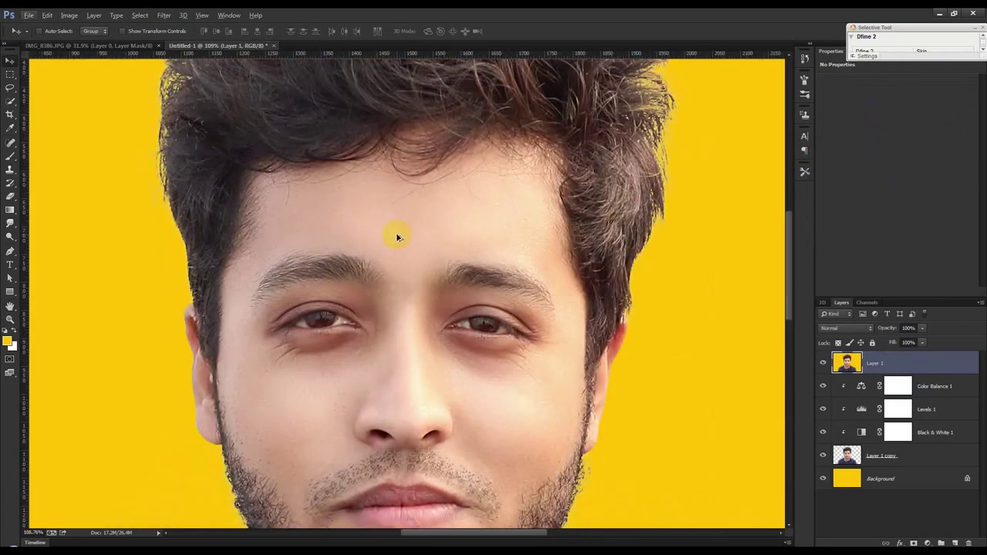
scroll(397, 239, "up", 2)
scroll(397, 238, "down", 2)
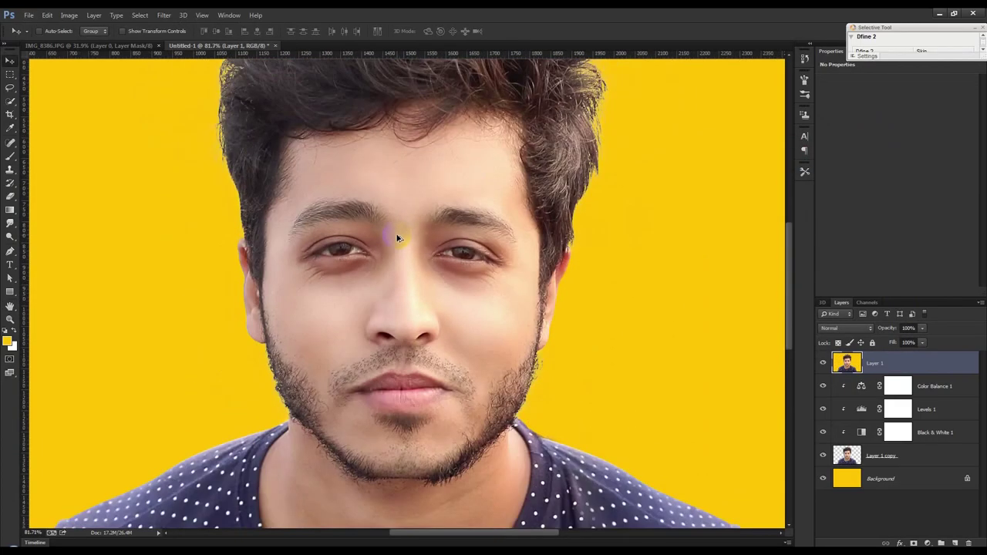
scroll(393, 235, "down", 2)
scroll(409, 247, "down", 1)
scroll(420, 254, "up", 1)
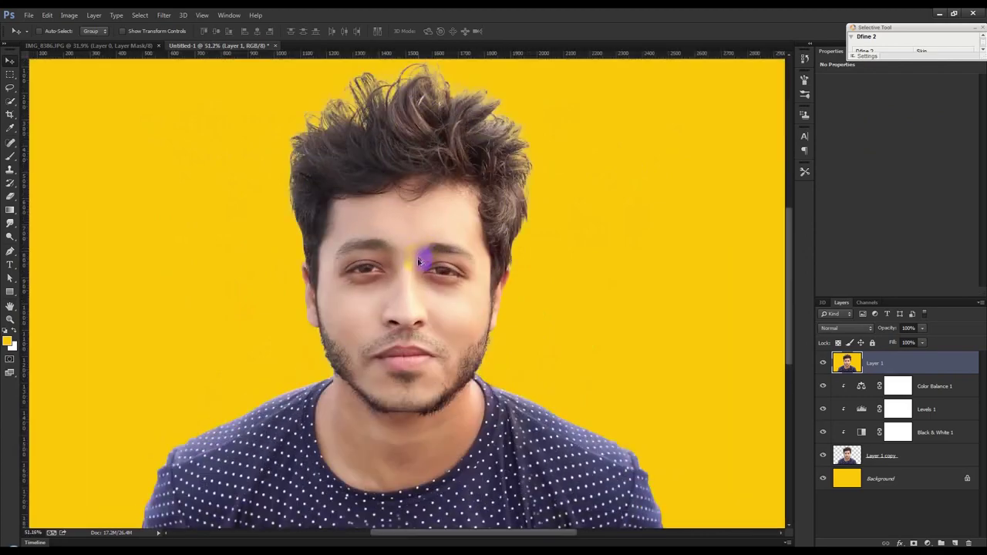
scroll(418, 264, "up", 2)
scroll(417, 347, "up", 2)
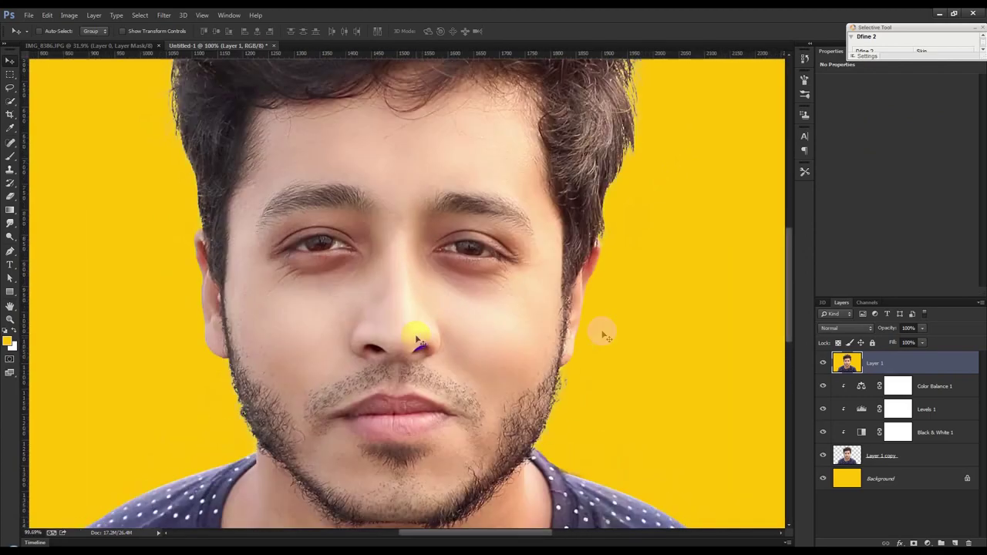
left_click(954, 543)
Step: Fill Layer 2 with 50% gray and set its blend mode to Overlay
left_click(51, 16)
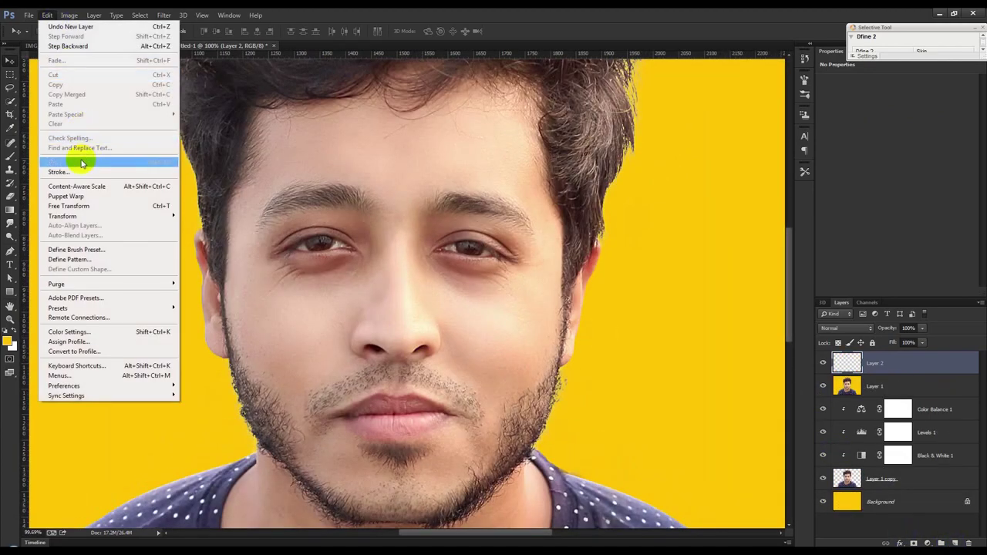
left_click(77, 162)
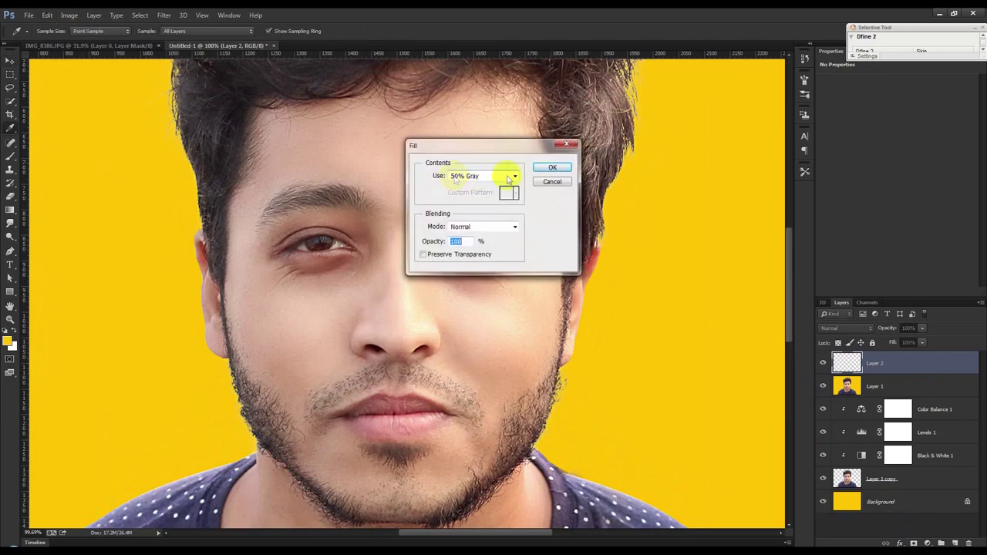
left_click(549, 169)
left_click(854, 332)
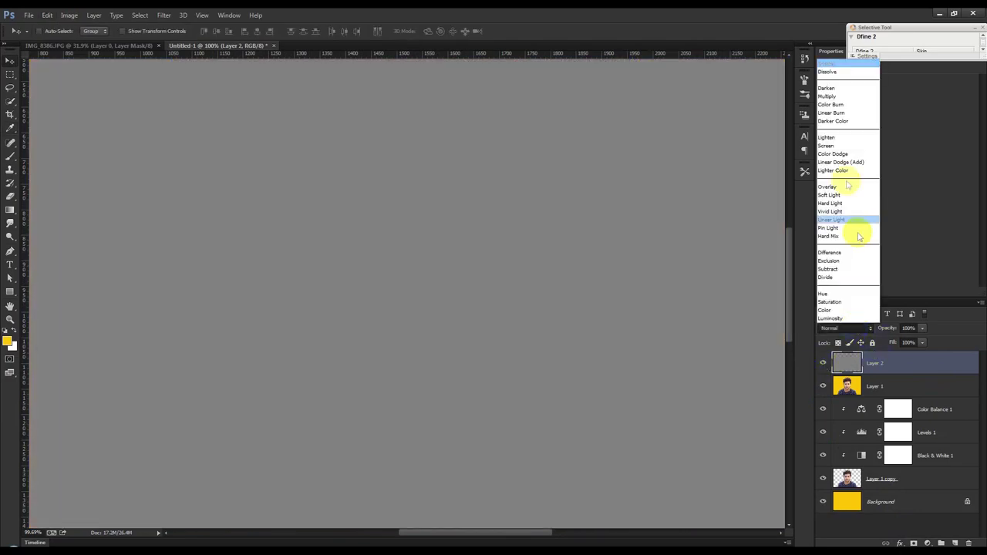
left_click(838, 191)
scroll(432, 285, "up", 2)
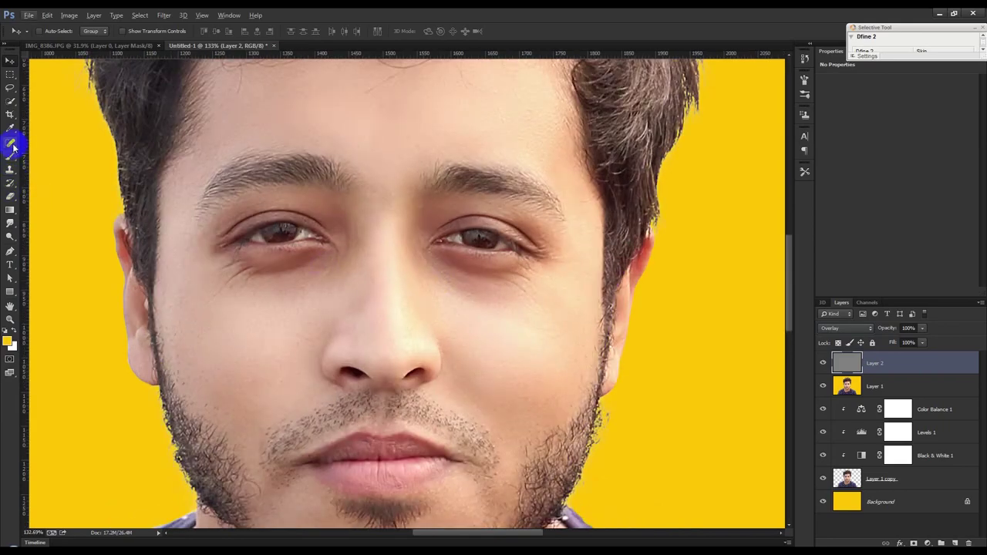
left_click(8, 238)
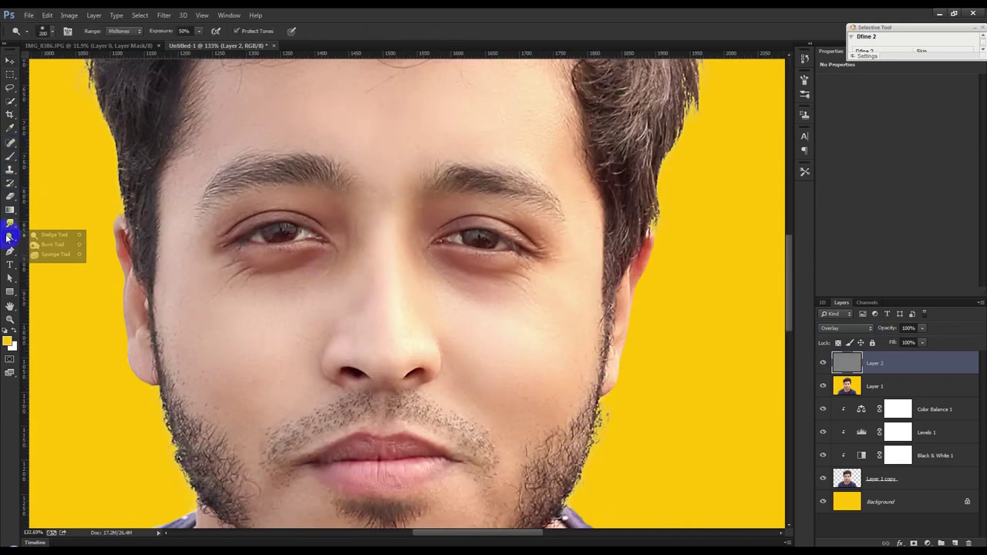
Step: Set up the Dodge Tool at 9% exposure on Layer 2 and dab a light dodge near the eyebrow
left_click(52, 235)
left_click(183, 31)
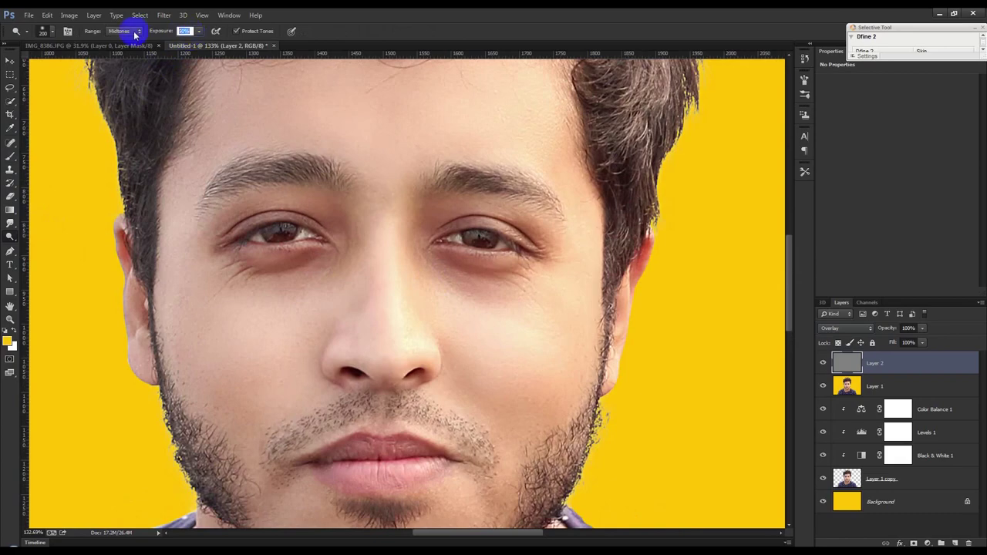
type("5")
left_click(293, 147)
scroll(310, 179, "up", 2)
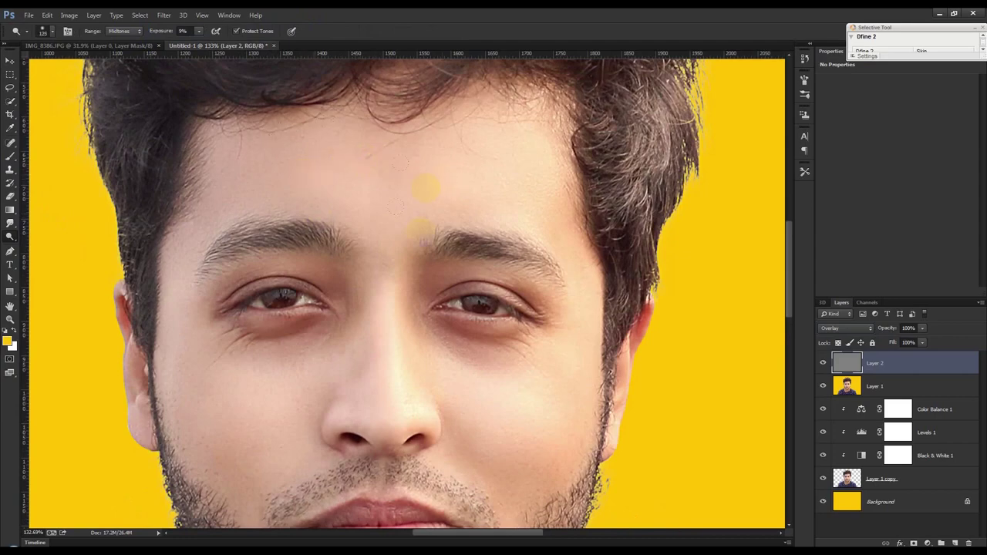
scroll(416, 254, "down", 1)
scroll(407, 330, "down", 1)
Step: Dodge the nose bridge, both cheeks, upper lip, chin and left nostril with a smaller brush
mouse_move(399, 329)
left_mouse_down()
mouse_move(401, 271)
mouse_move(532, 354)
left_mouse_up()
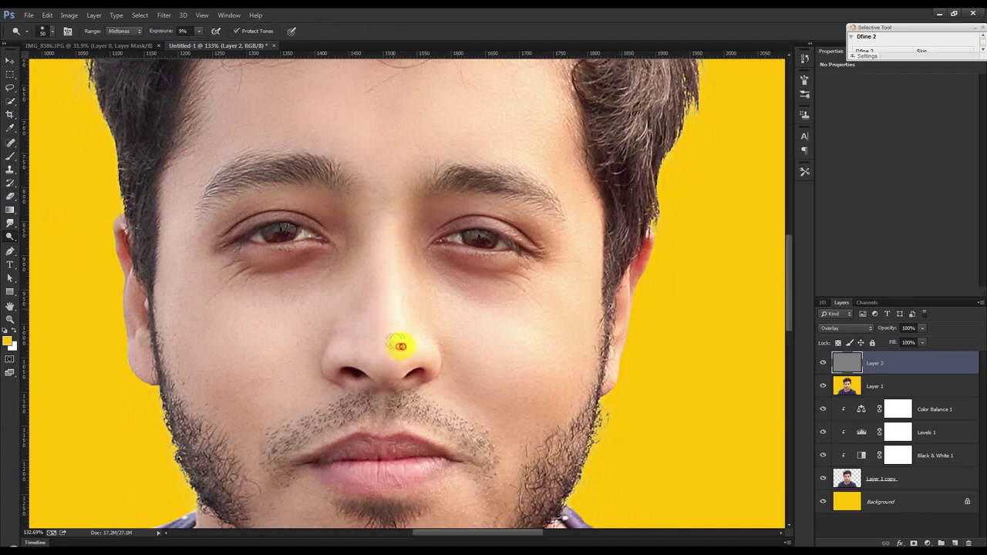
left_click_drag(522, 340, 524, 345)
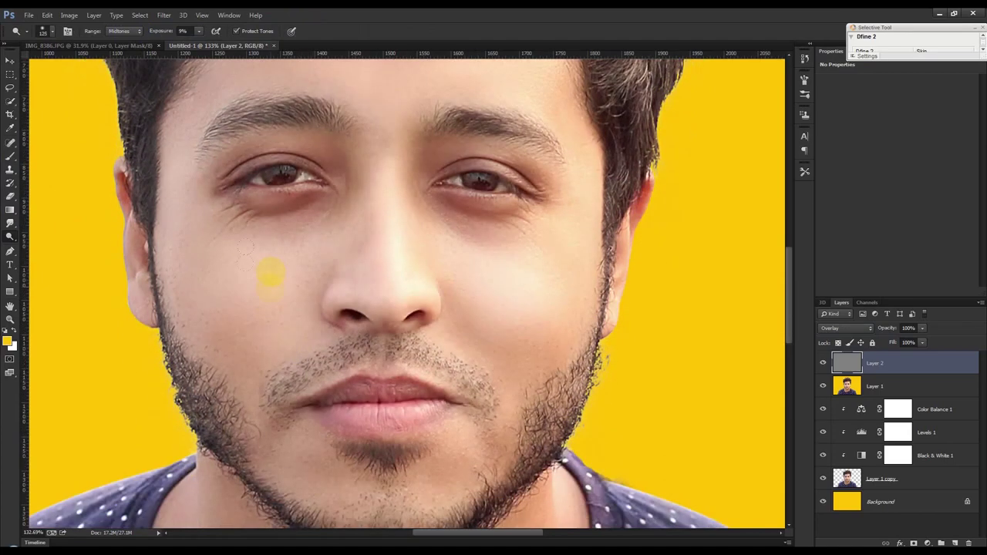
left_click_drag(224, 271, 242, 284)
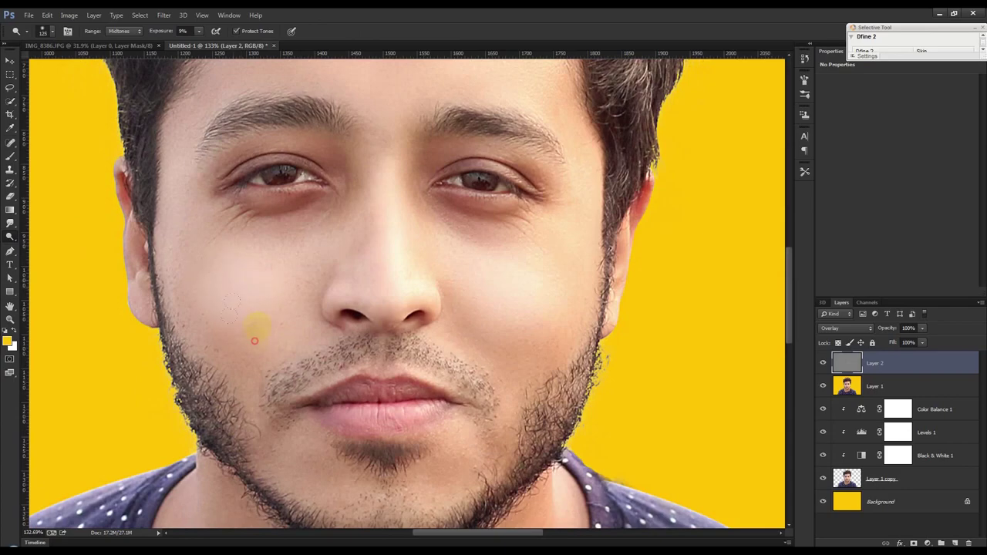
scroll(374, 355, "down", 2)
key("bracketleft")
key("bracketleft")
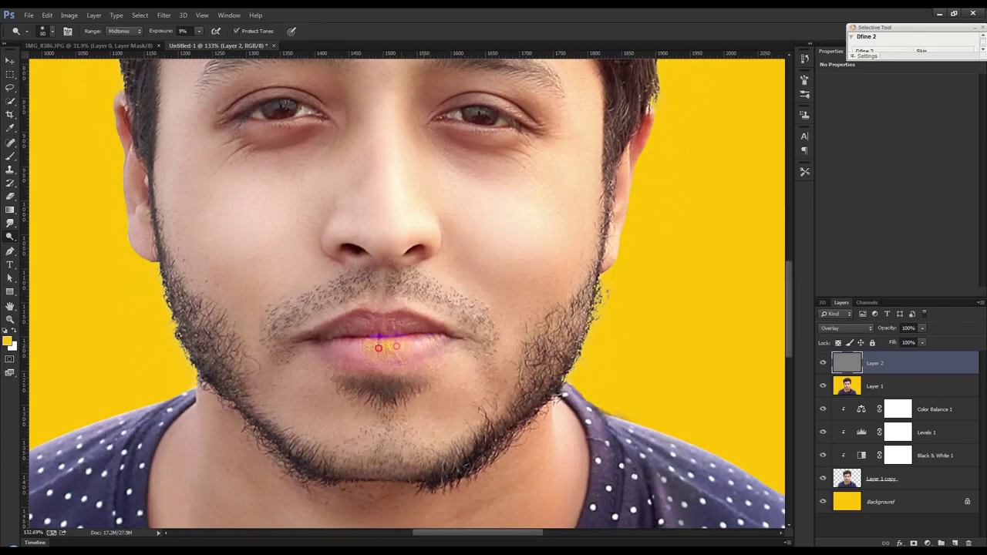
mouse_move(454, 327)
left_mouse_down()
mouse_move(360, 306)
mouse_move(307, 327)
left_mouse_up()
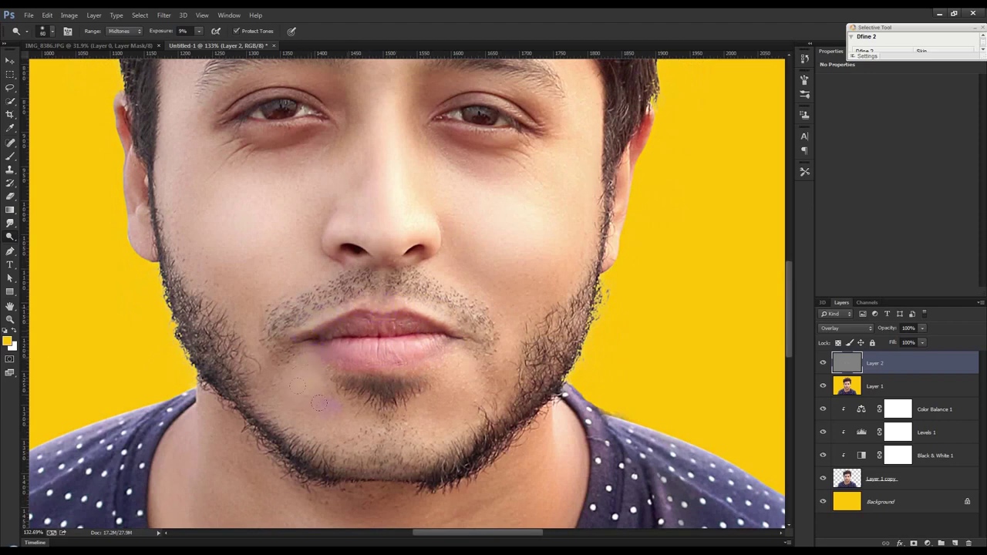
left_click(446, 451)
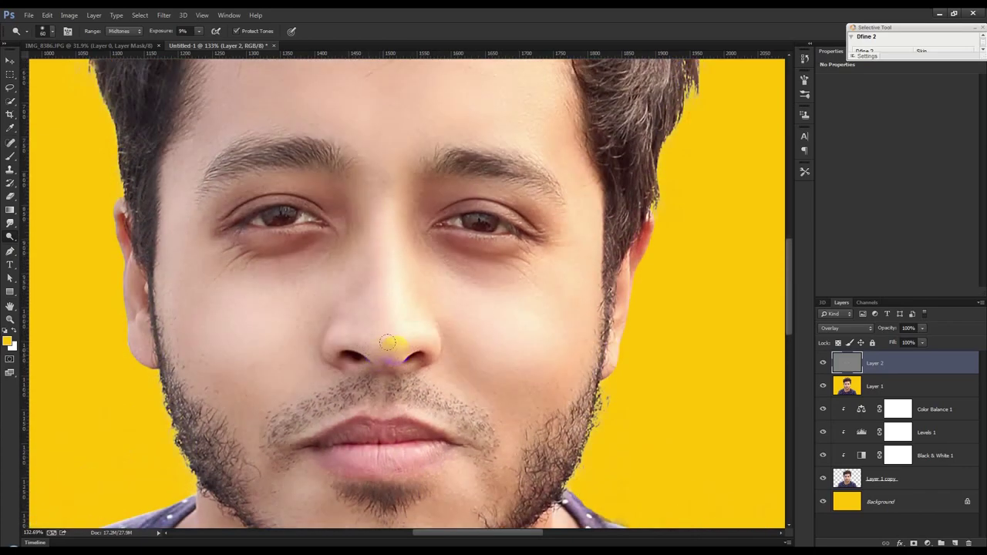
left_click_drag(376, 356, 352, 341)
Step: With a finer brush, lighten the skin around both eyes and the cheek below
key("bracketleft")
mouse_move(412, 330)
left_mouse_down()
mouse_move(453, 223)
mouse_move(503, 229)
mouse_move(440, 198)
mouse_move(535, 213)
mouse_move(452, 172)
mouse_move(465, 210)
mouse_move(447, 209)
mouse_move(529, 220)
mouse_move(486, 203)
left_mouse_up()
mouse_move(265, 219)
left_mouse_down()
mouse_move(298, 221)
mouse_move(251, 235)
mouse_move(230, 220)
left_mouse_up()
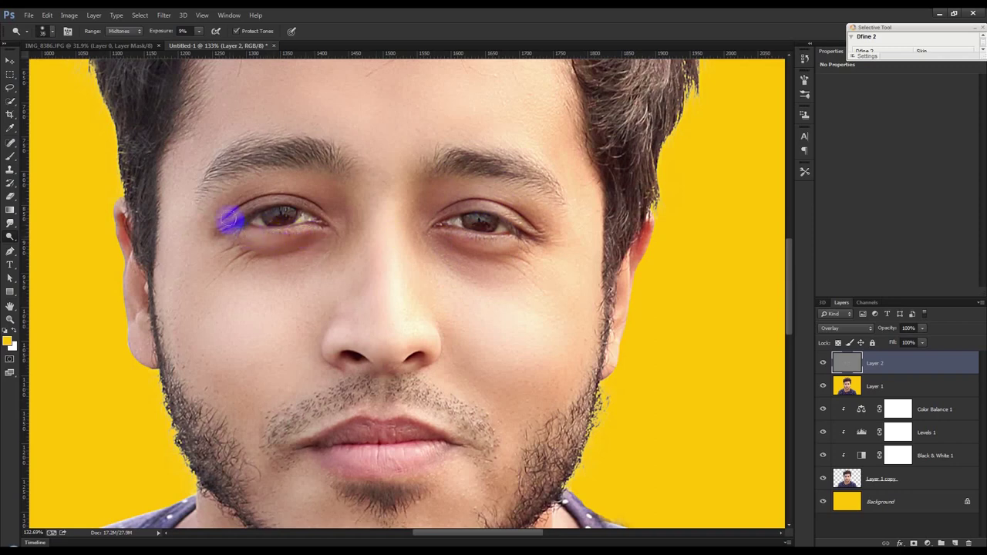
left_click_drag(297, 180, 324, 195)
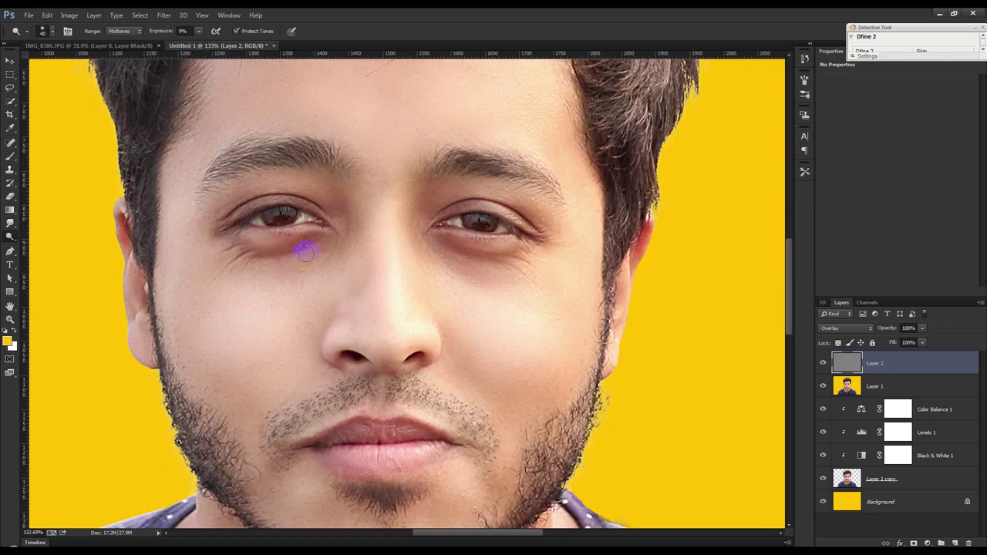
mouse_move(324, 274)
left_mouse_down()
mouse_move(364, 257)
mouse_move(347, 281)
left_mouse_up()
left_click_drag(444, 288, 493, 319)
scroll(394, 278, "up", 2)
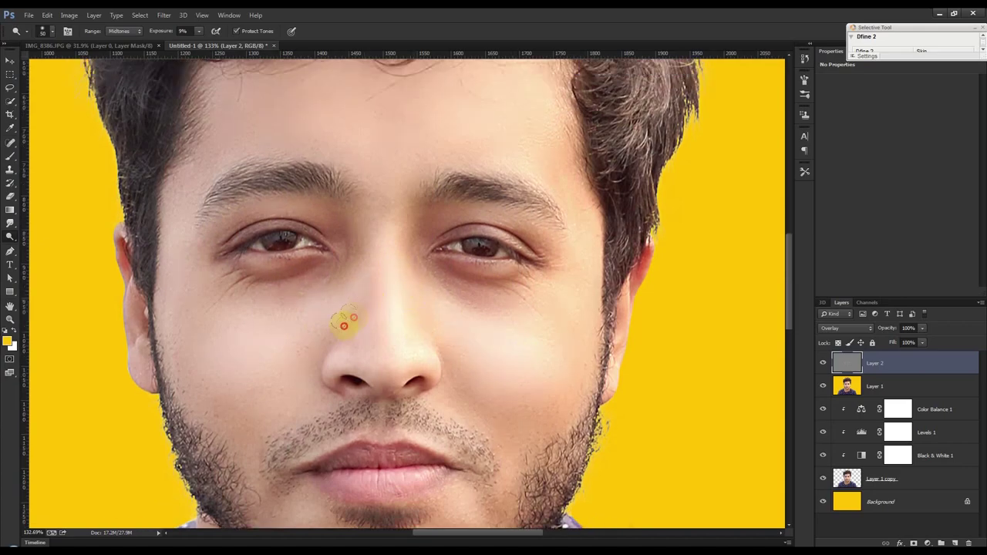
scroll(363, 326, "up", 2)
scroll(371, 324, "up", 3)
scroll(251, 284, "up", 1)
scroll(188, 434, "down", 1)
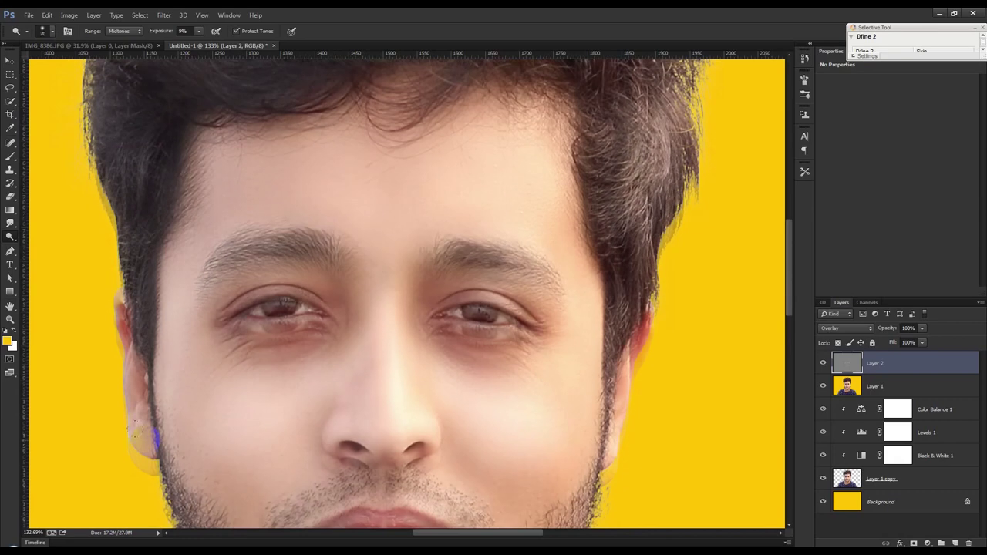
Step: Lighten the earlobe, then brighten the neck and its edge with dodge strokes
key("bracketleft")
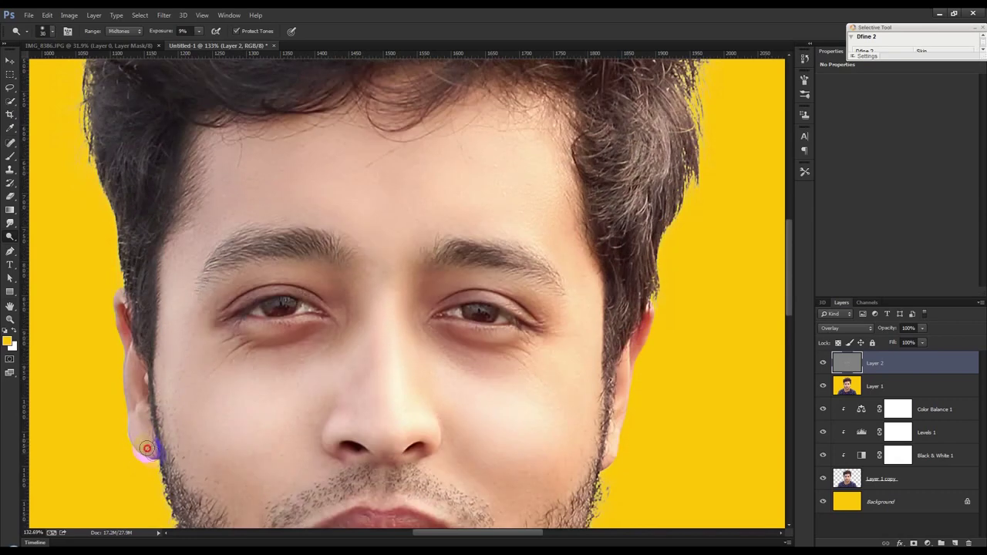
left_click_drag(142, 442, 111, 309)
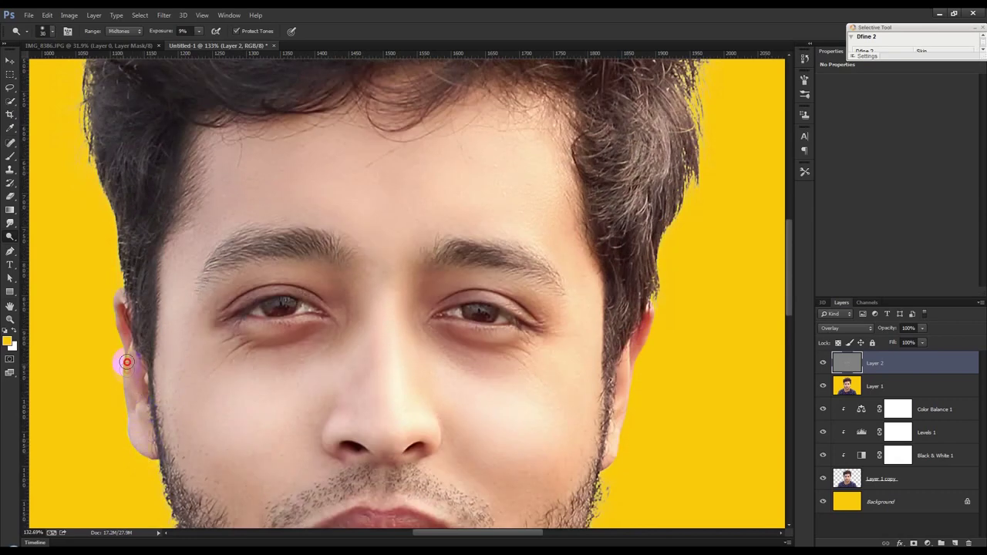
scroll(627, 428, "down", 1)
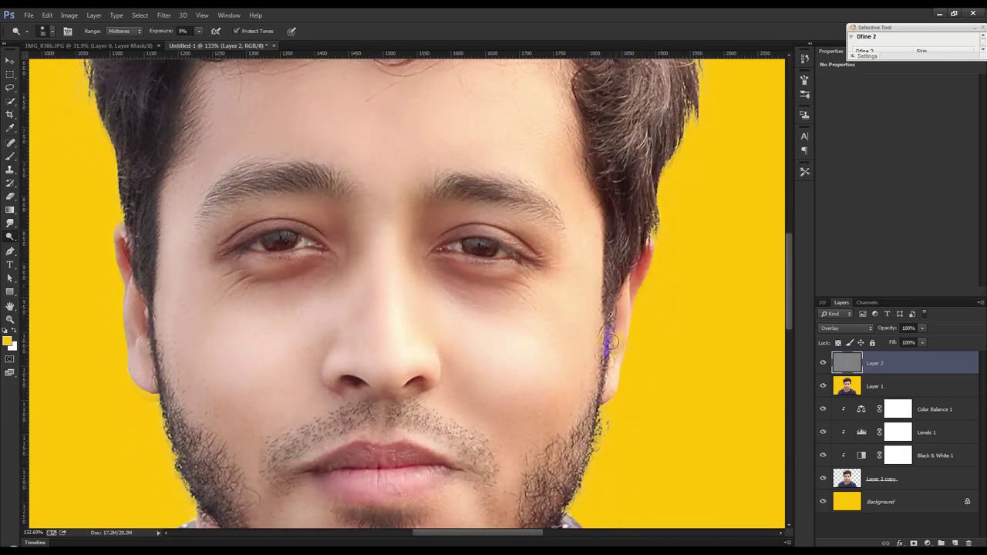
scroll(586, 362, "down", 2)
scroll(511, 380, "down", 4)
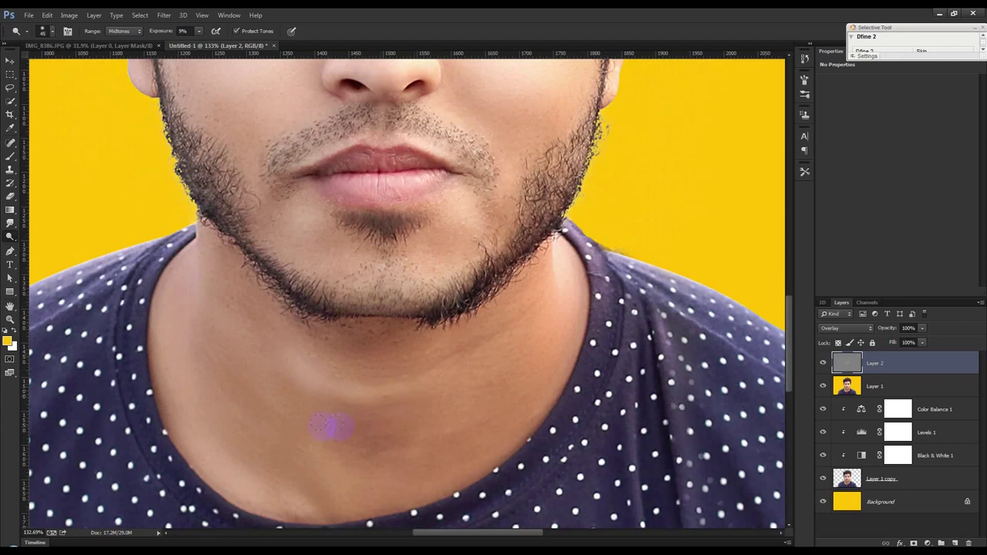
left_click_drag(322, 466, 328, 474)
left_click_drag(235, 474, 178, 377)
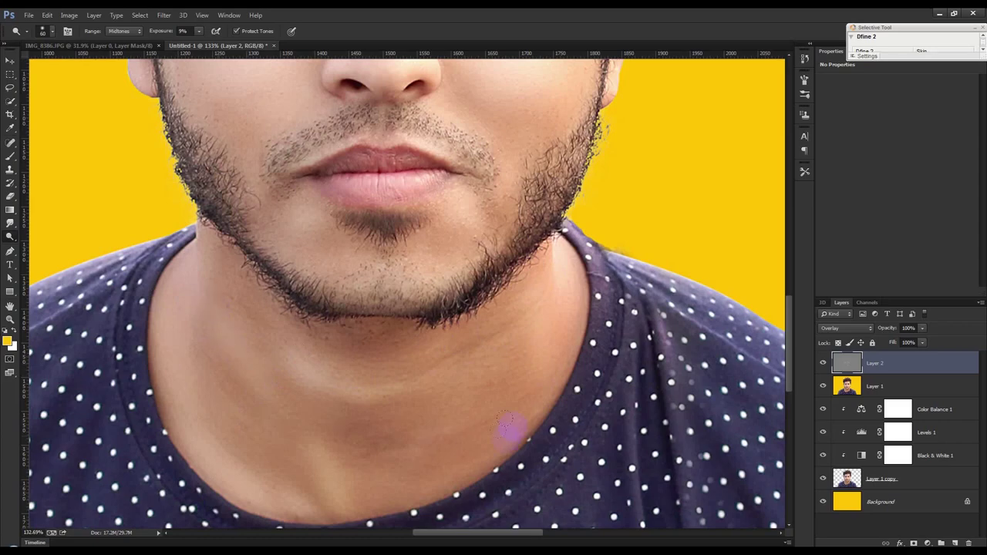
scroll(439, 437, "up", 5)
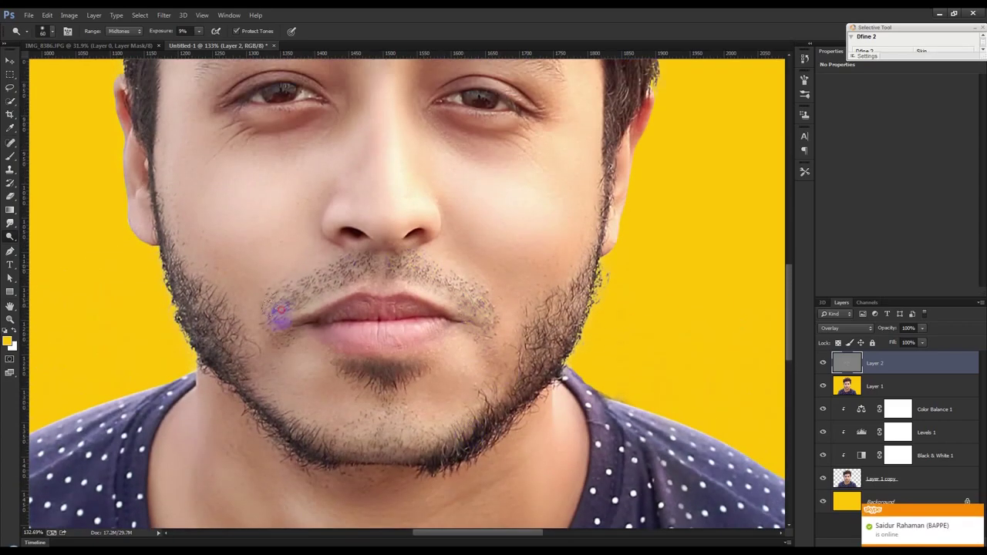
scroll(347, 305, "up", 1)
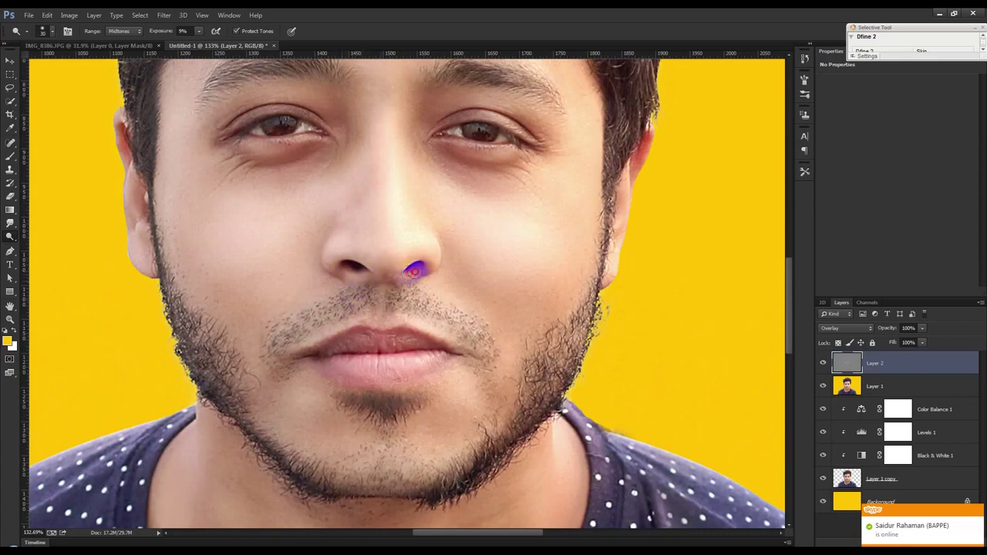
scroll(375, 291, "up", 2)
scroll(355, 246, "up", 1)
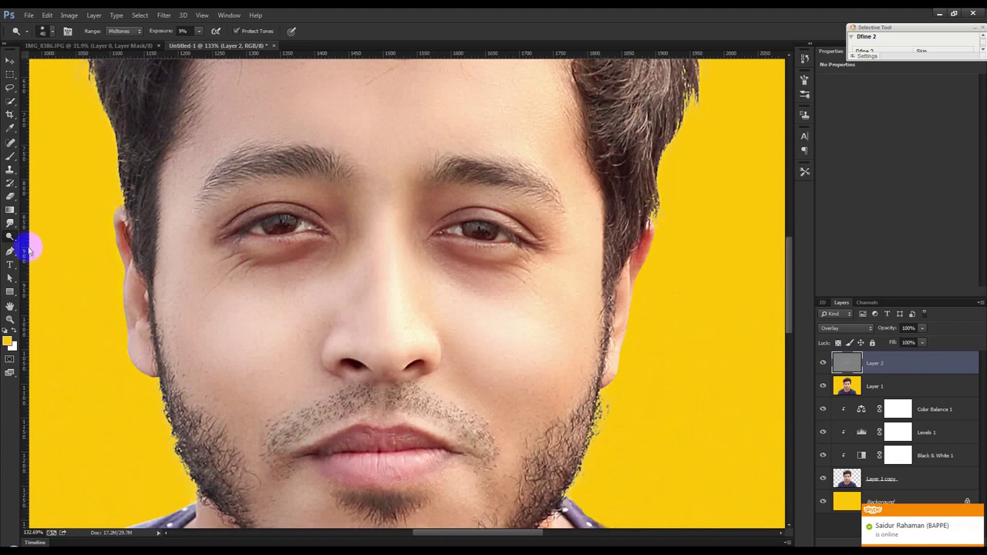
right_click(10, 236)
Step: Switch to the Burn Tool at 9% exposure and darken the nostril, right eyebrow and left eye corner
left_click(48, 245)
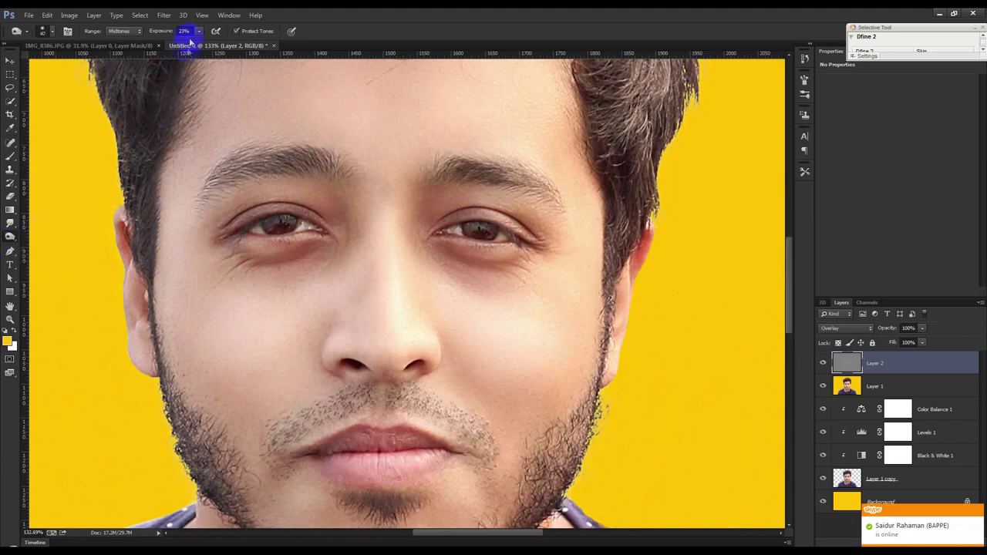
type("5")
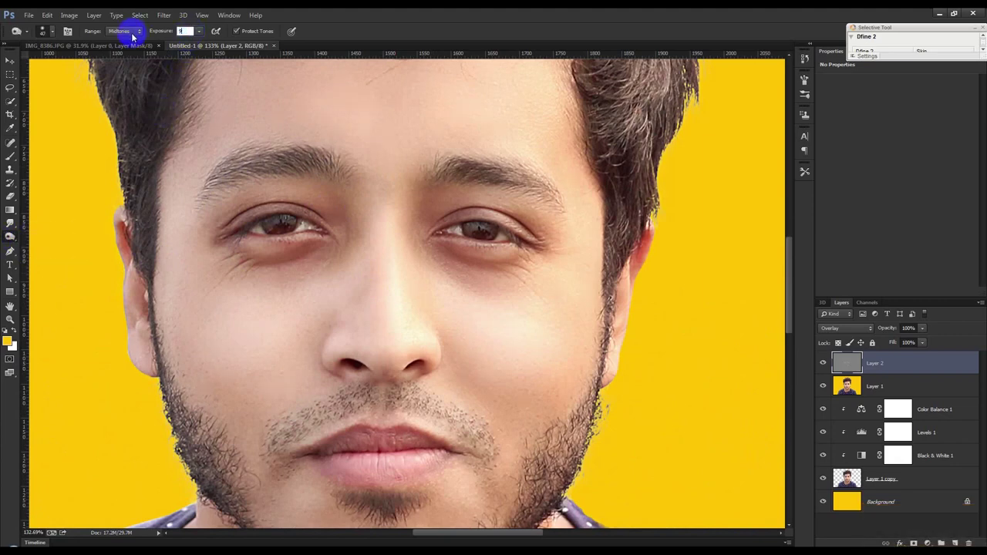
key("Return")
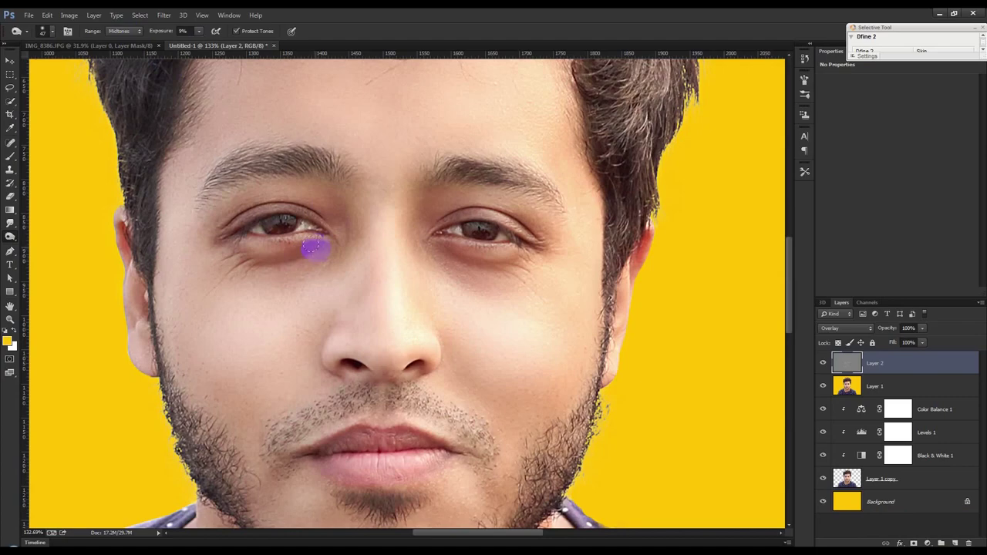
scroll(358, 354, "down", 1)
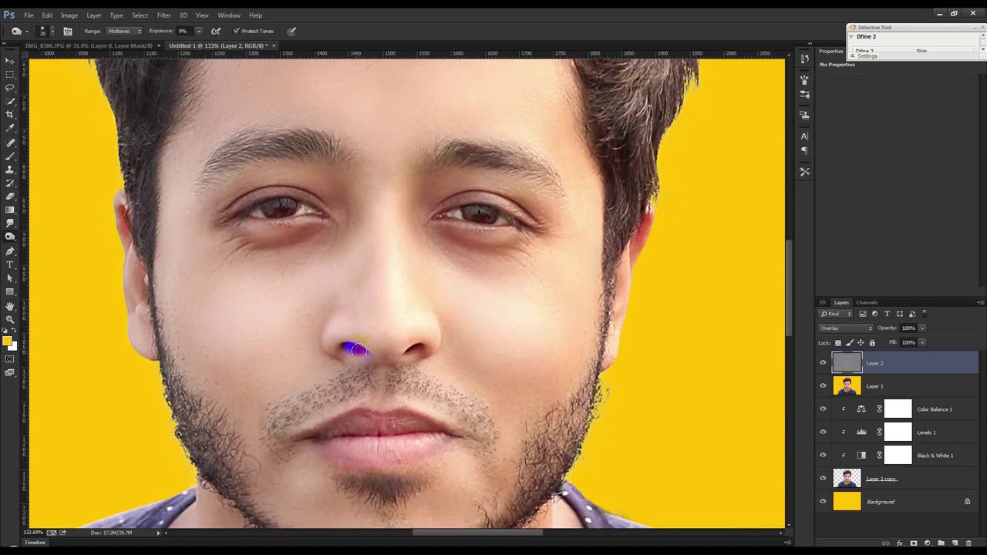
mouse_move(352, 349)
left_mouse_down()
mouse_move(340, 359)
mouse_move(310, 327)
mouse_move(330, 314)
mouse_move(329, 354)
left_mouse_up()
left_click_drag(422, 365, 432, 354)
mouse_move(425, 205)
left_mouse_down()
mouse_move(496, 176)
mouse_move(531, 204)
left_mouse_up()
mouse_move(337, 206)
left_mouse_down()
mouse_move(282, 206)
mouse_move(315, 227)
mouse_move(232, 238)
left_mouse_up()
left_click_drag(330, 240, 346, 216)
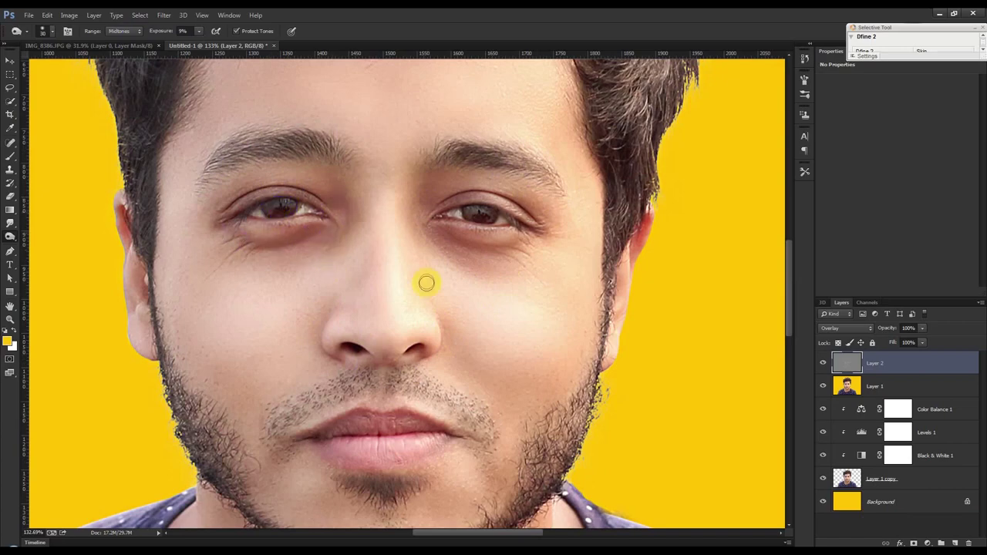
Step: Burn the beard under the lower lip, resizing the brush from 80 to 50
scroll(425, 282, "down", 1)
scroll(432, 270, "down", 1)
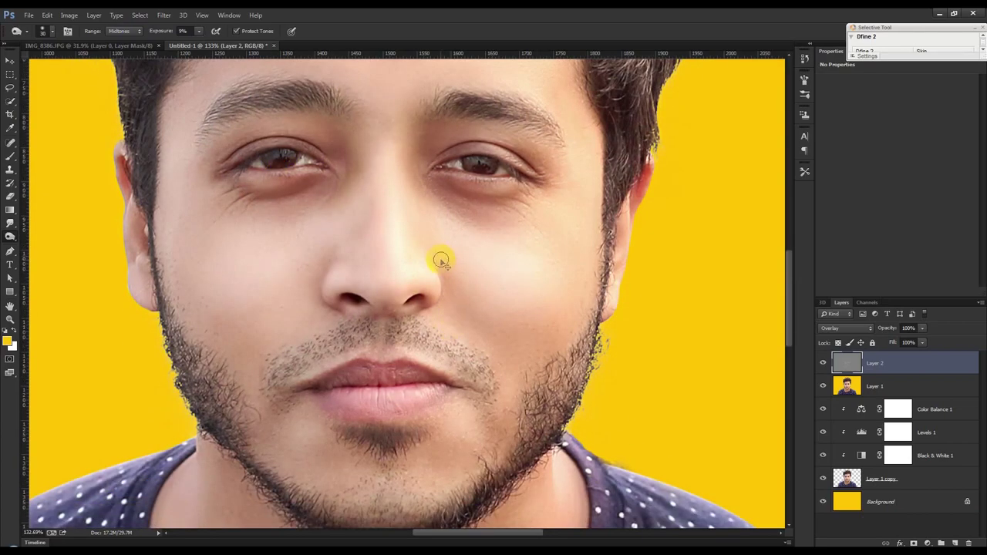
scroll(463, 319, "down", 3)
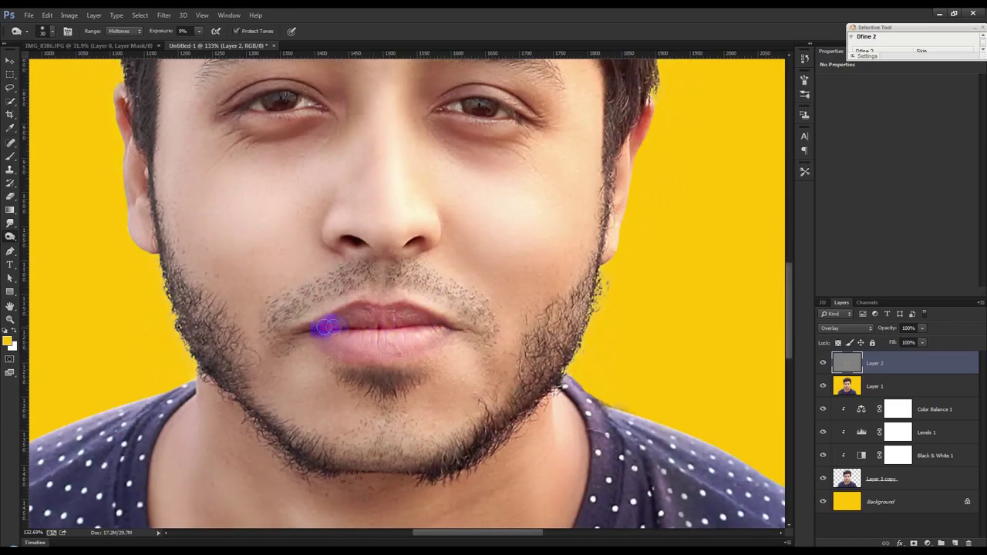
left_click(337, 349)
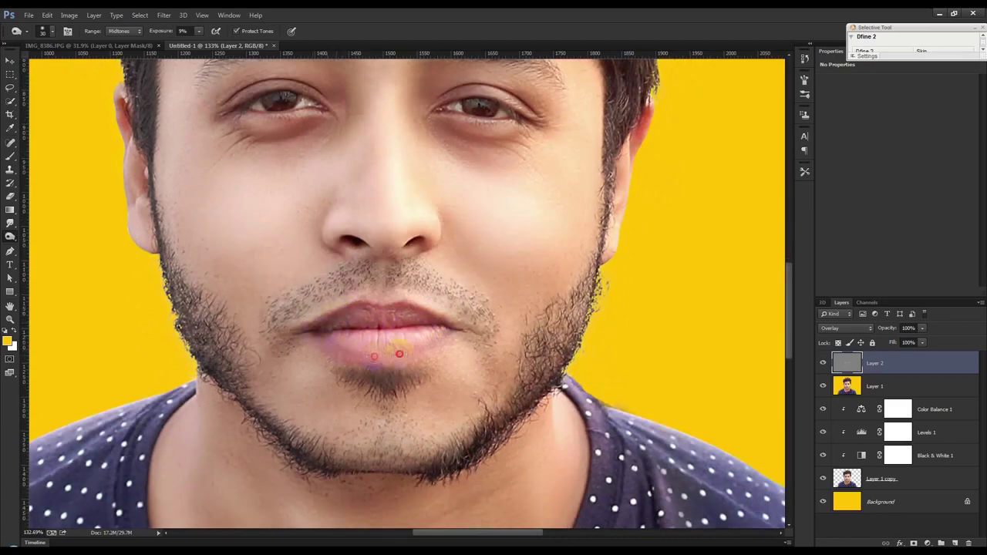
scroll(432, 335, "down", 2)
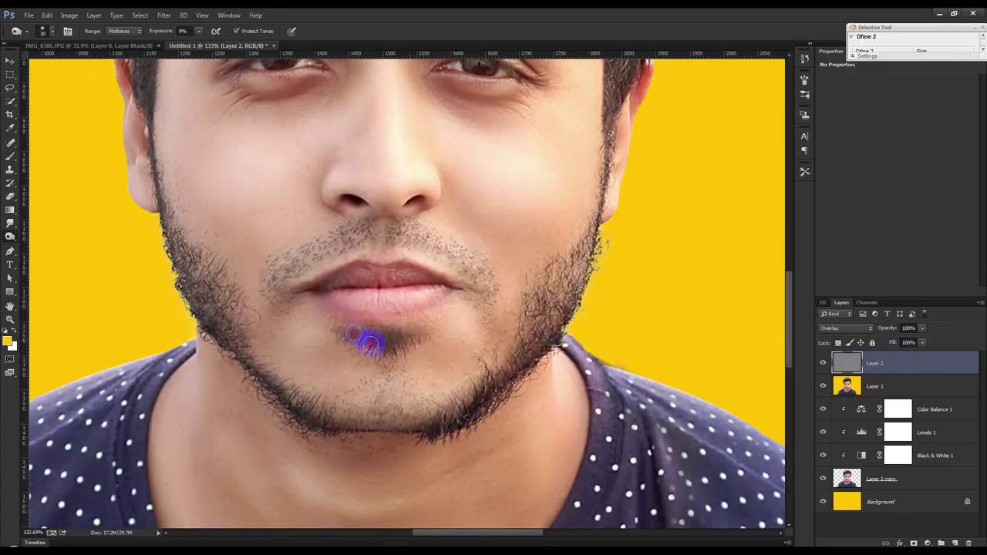
left_click_drag(358, 339, 392, 355)
key("bracketright")
key("bracketright")
key("bracketright")
key("bracketleft")
key("bracketleft")
key("bracketleft")
Step: With a 25 brush, darken both ear edges and the beard along the right jaw
scroll(238, 346, "up", 1)
key("bracketleft")
key("bracketleft")
key("bracketleft")
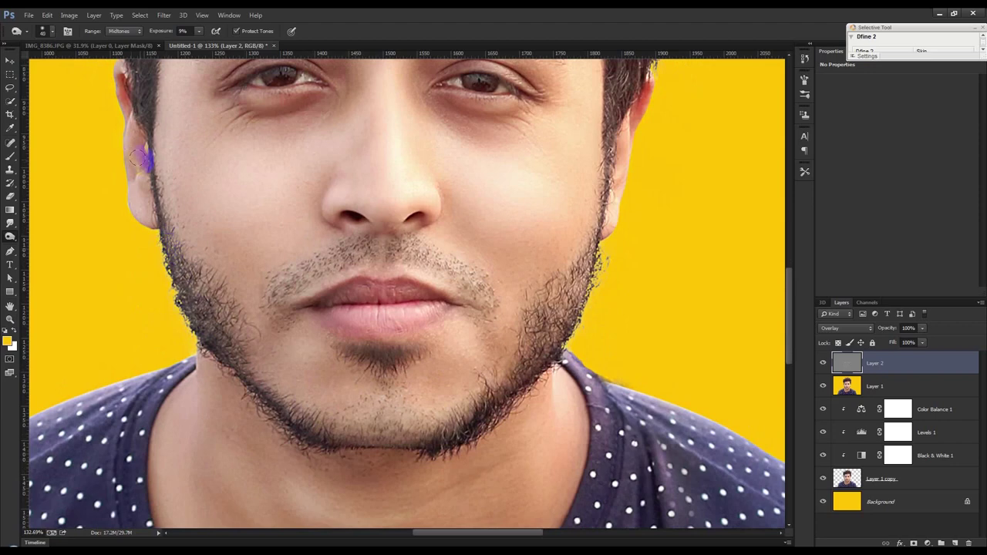
left_click_drag(139, 152, 128, 93)
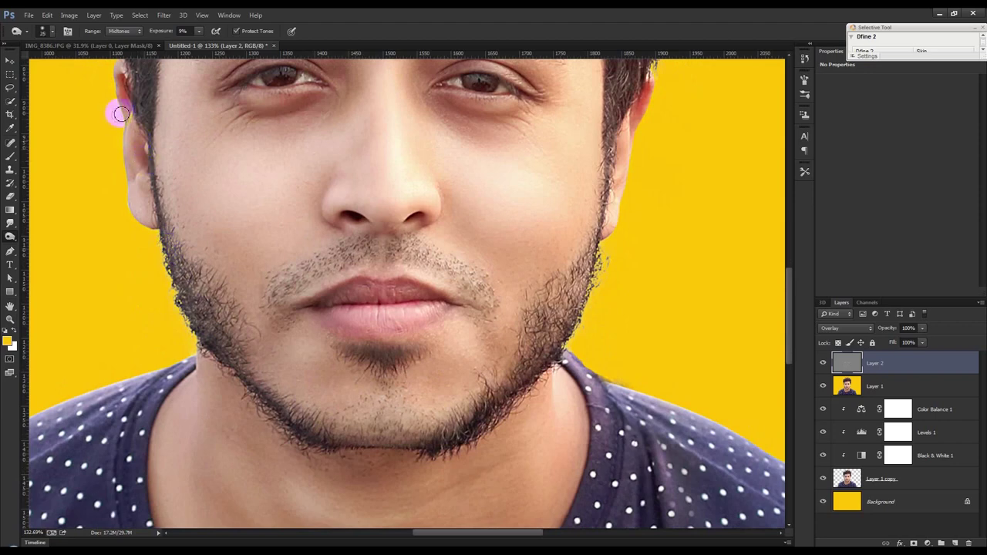
left_click(562, 323)
left_click_drag(591, 220, 613, 208)
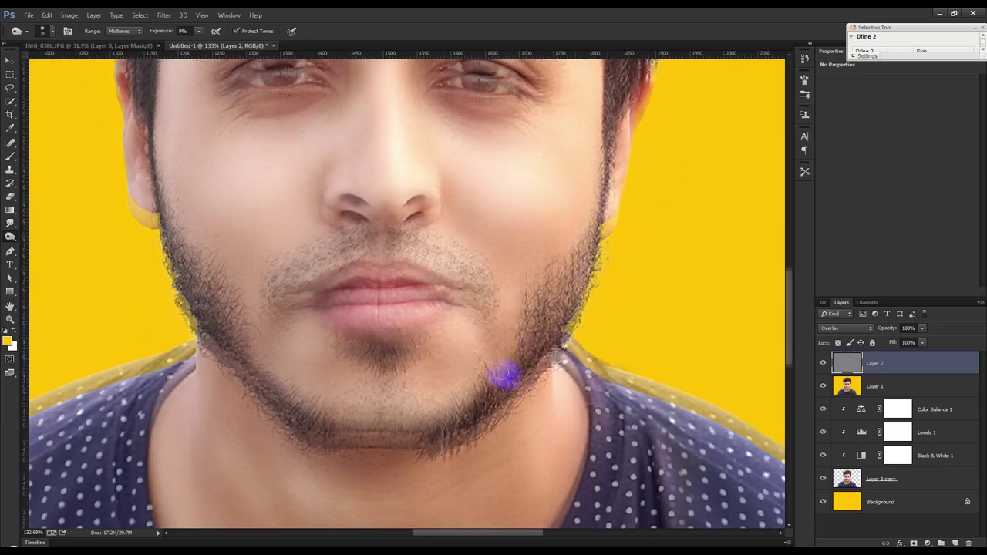
scroll(505, 376, "down", 2)
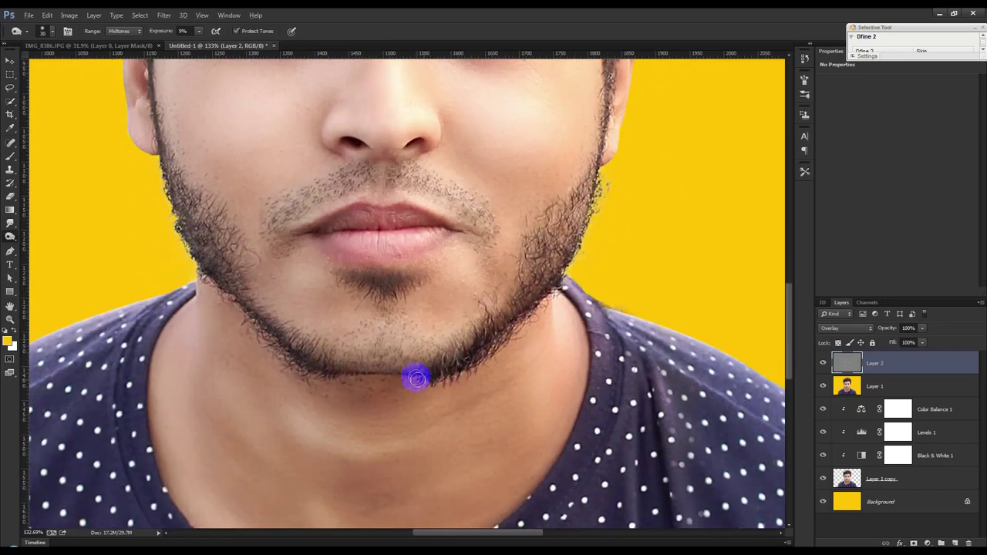
scroll(416, 374, "down", 3)
scroll(416, 375, "down", 2)
scroll(421, 374, "down", 1)
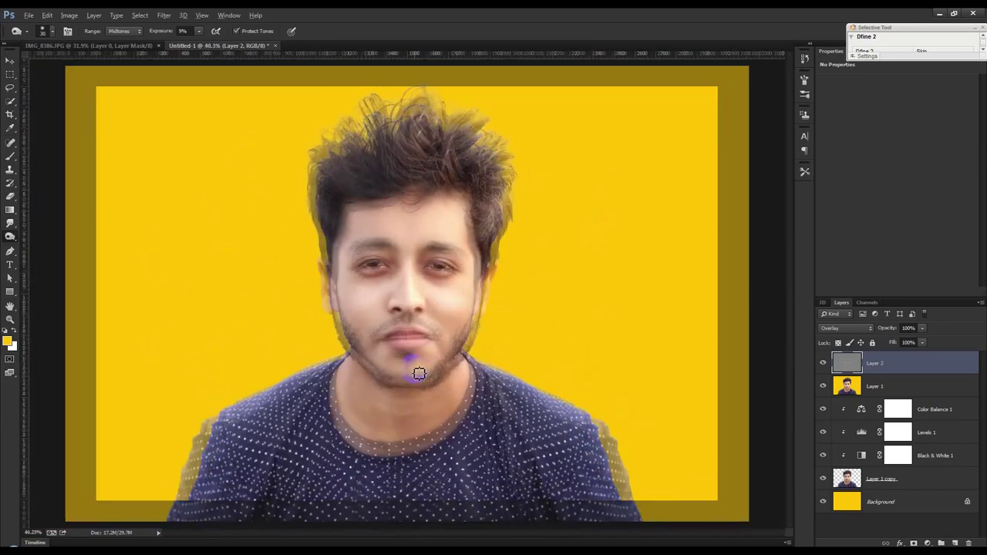
Step: Lower Layer 2's opacity to 65%
left_click_drag(897, 330, 878, 332)
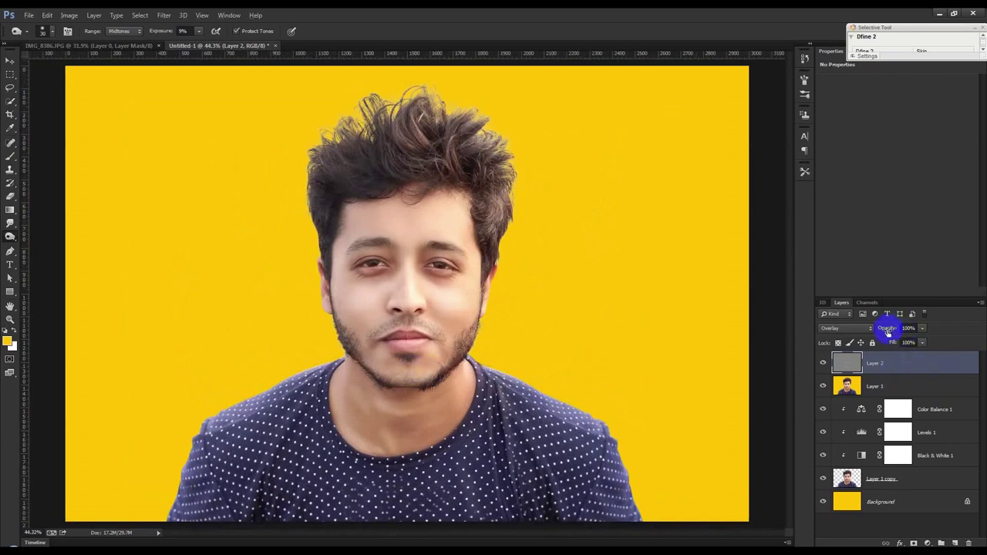
left_click_drag(877, 332, 871, 339)
key("5")
Step: Toggle Layer 2's visibility off and on to compare the portrait before and after retouching
left_click(10, 60)
scroll(378, 243, "up", 1)
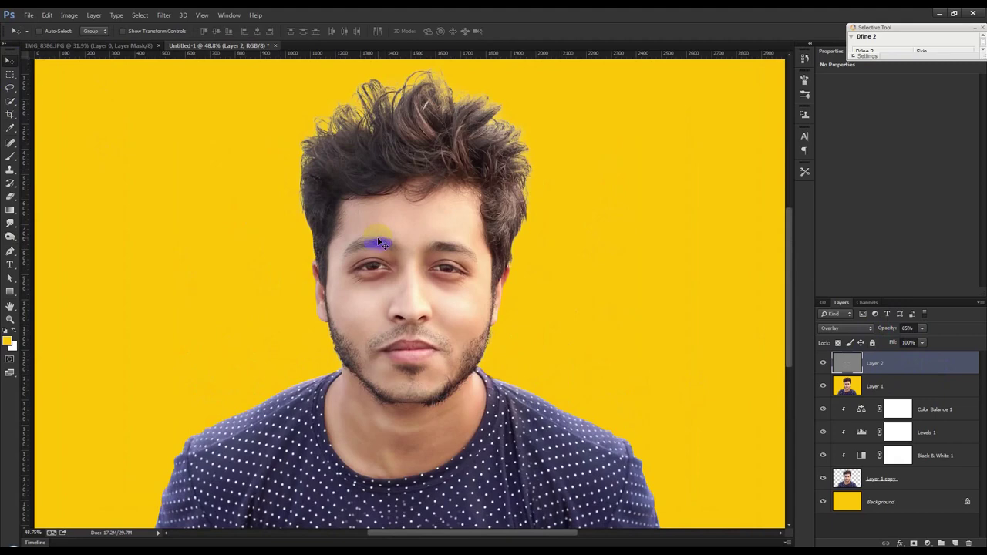
left_click_drag(378, 243, 458, 165)
mouse_move(450, 238)
left_mouse_down()
mouse_move(448, 230)
mouse_move(423, 442)
left_mouse_up()
scroll(328, 442, "up", 1)
left_click(820, 364)
left_click(821, 363)
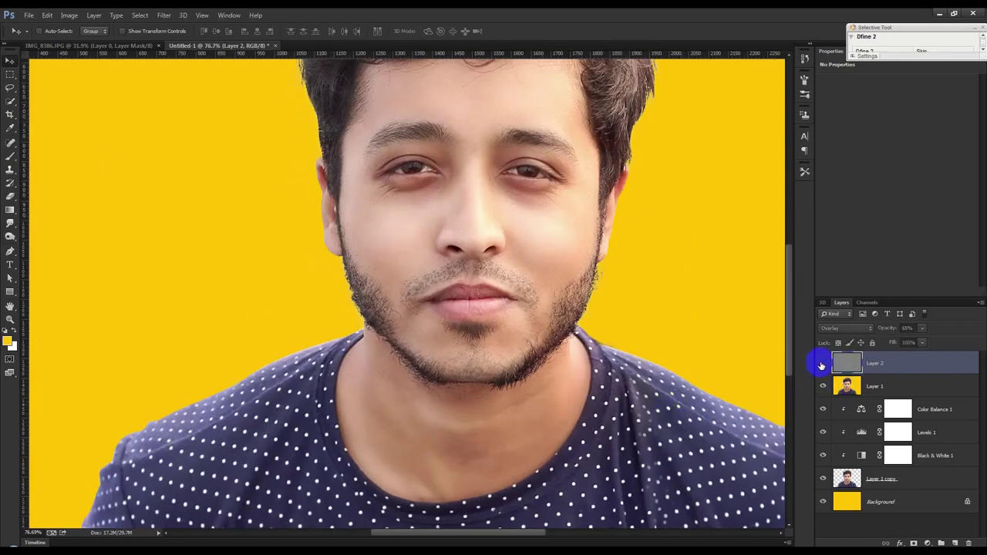
scroll(626, 337, "down", 2)
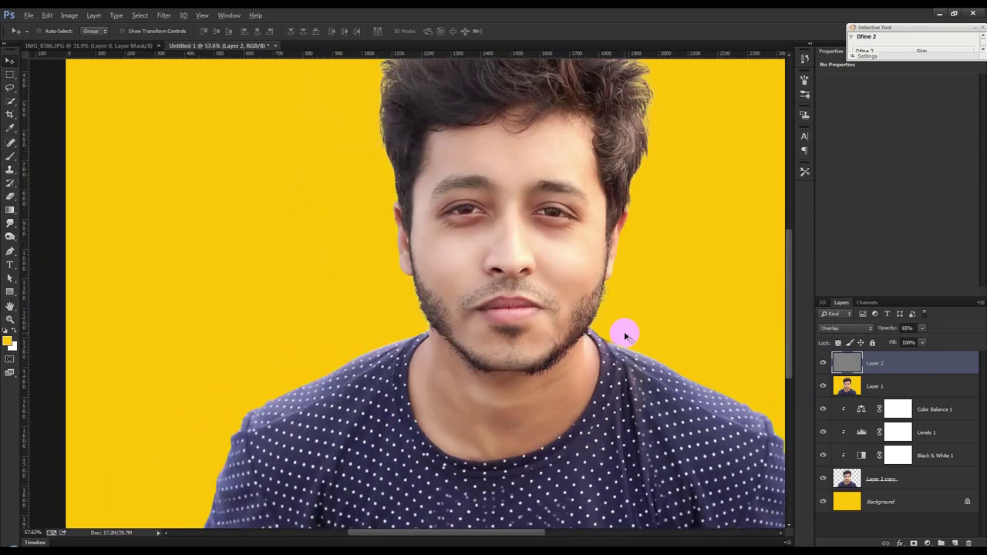
scroll(627, 333, "down", 2)
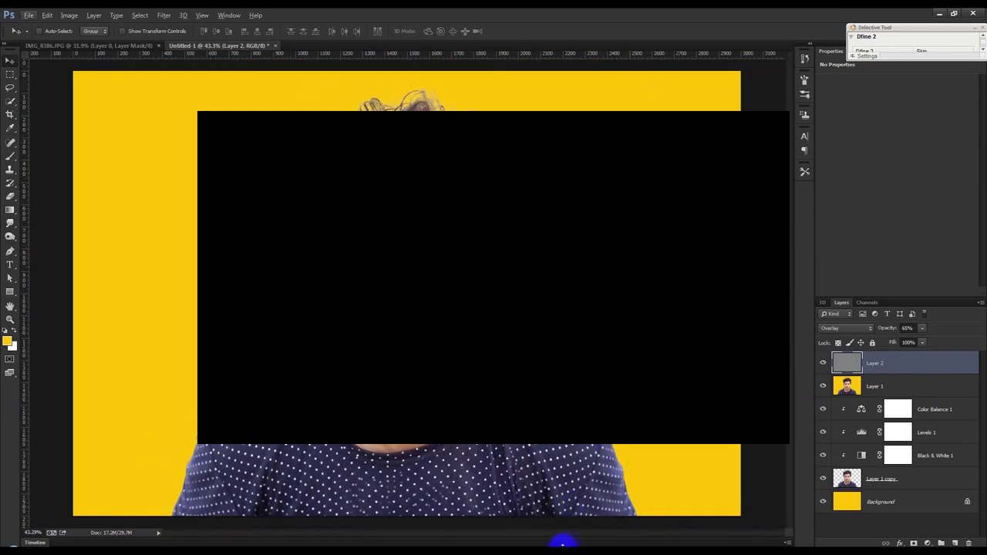